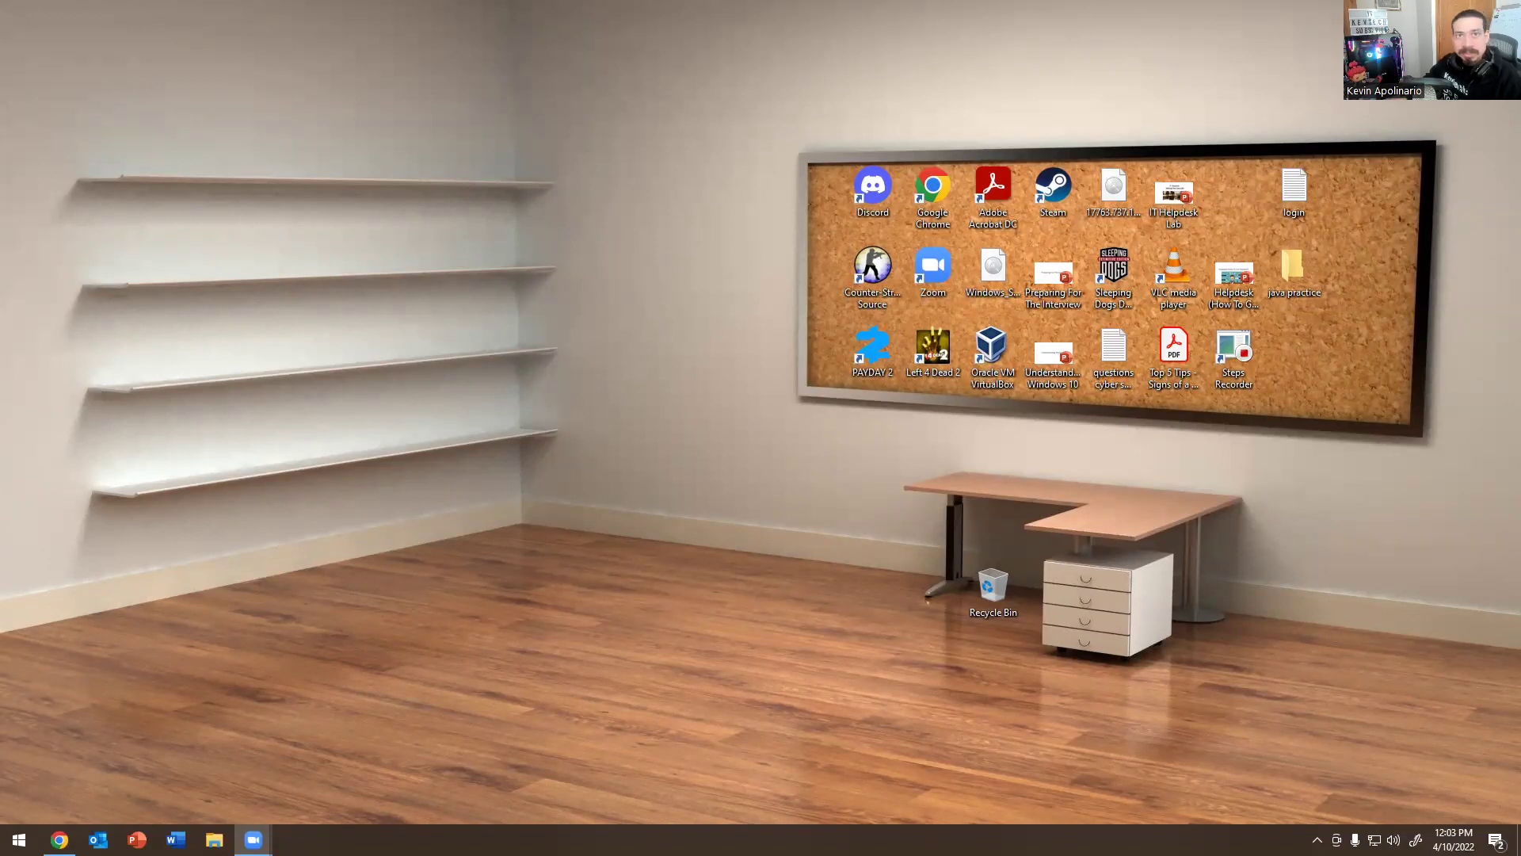
Bring back the Chrome window with the filled-in ServiceNow developer sign-up form.
key("alt+Tab")
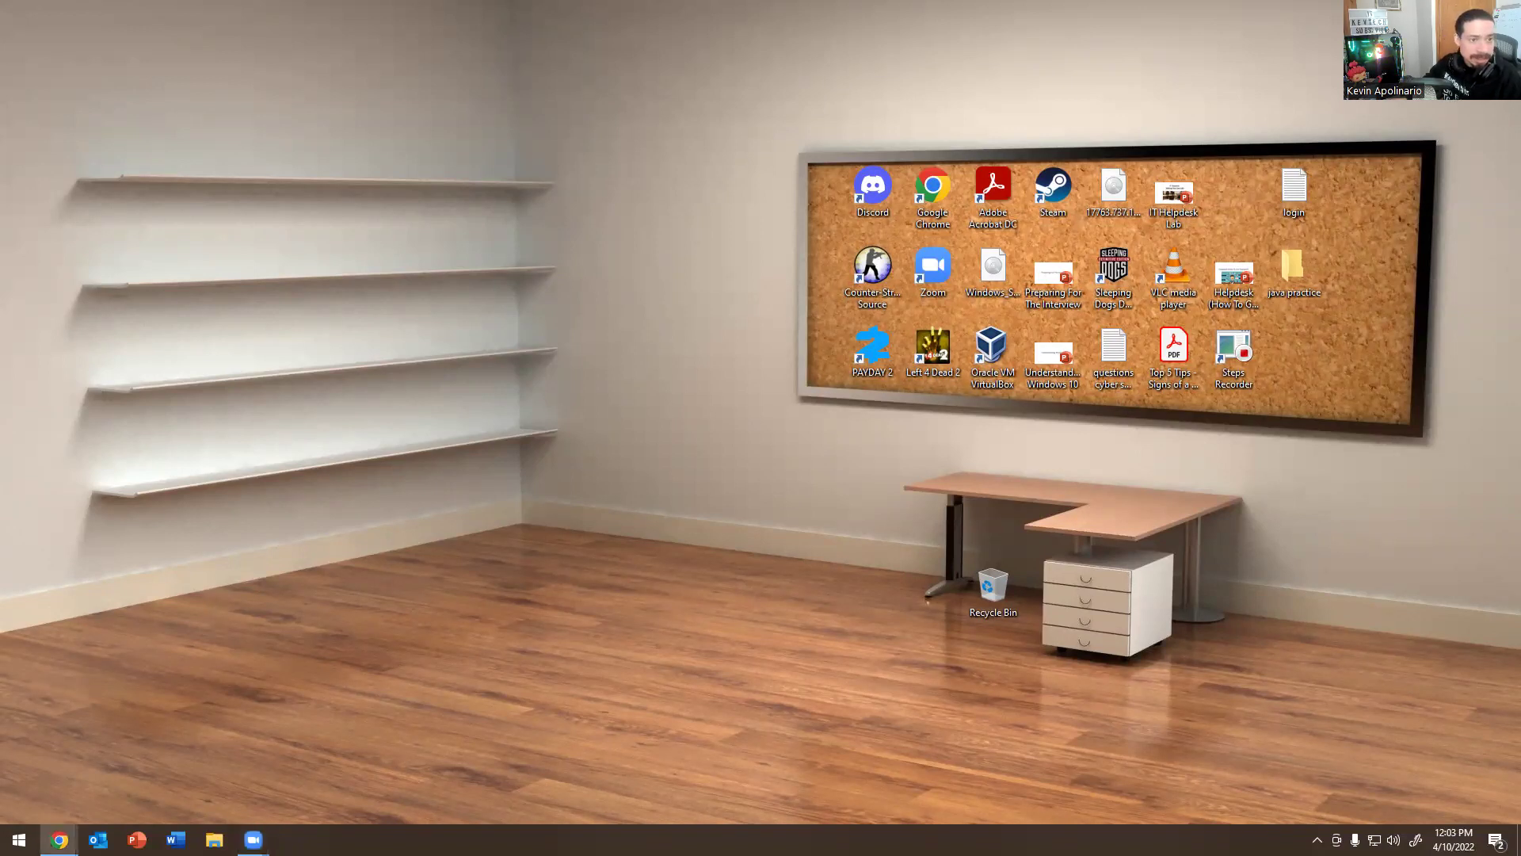
scroll(779, 372, "down", 5)
scroll(778, 372, "up", 5)
scroll(665, 403, "down", 5)
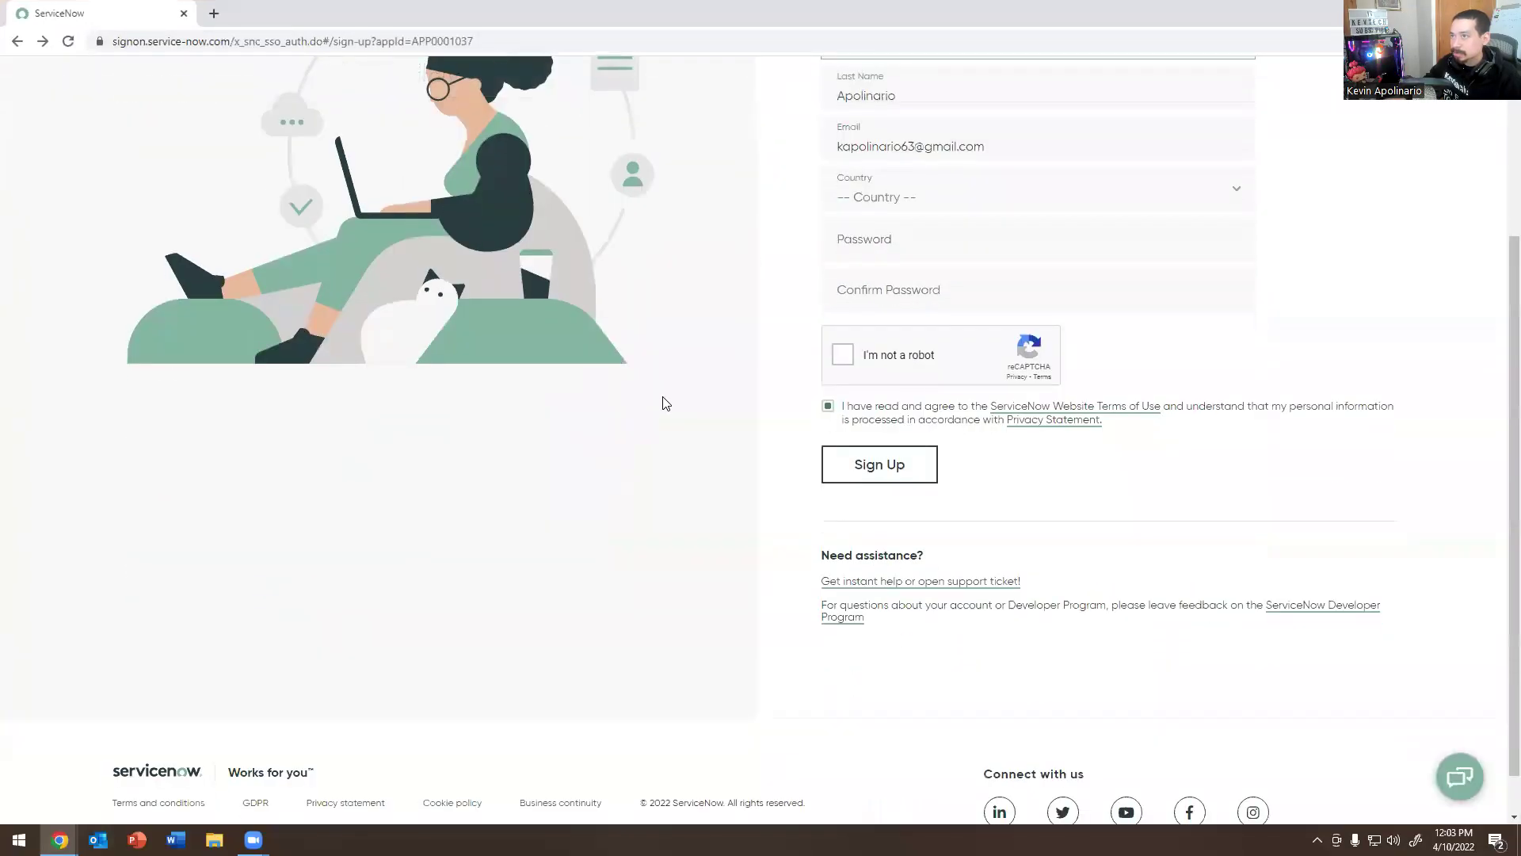
scroll(666, 401, "up", 3)
scroll(665, 403, "up", 2)
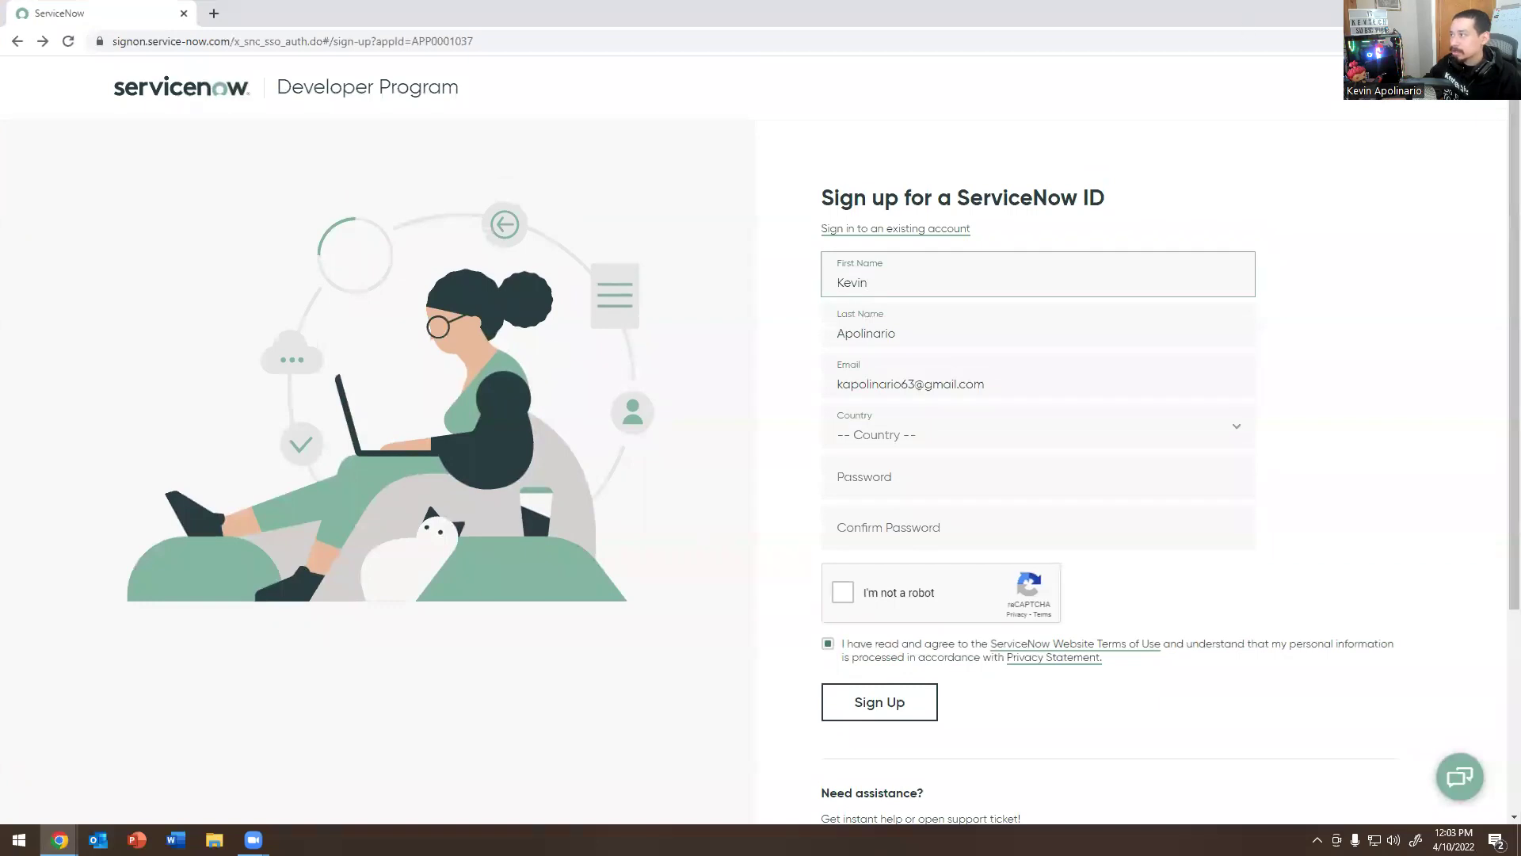
Minimize and restore Chrome to reach the Single Sign On My Apps page.
left_click(59, 840)
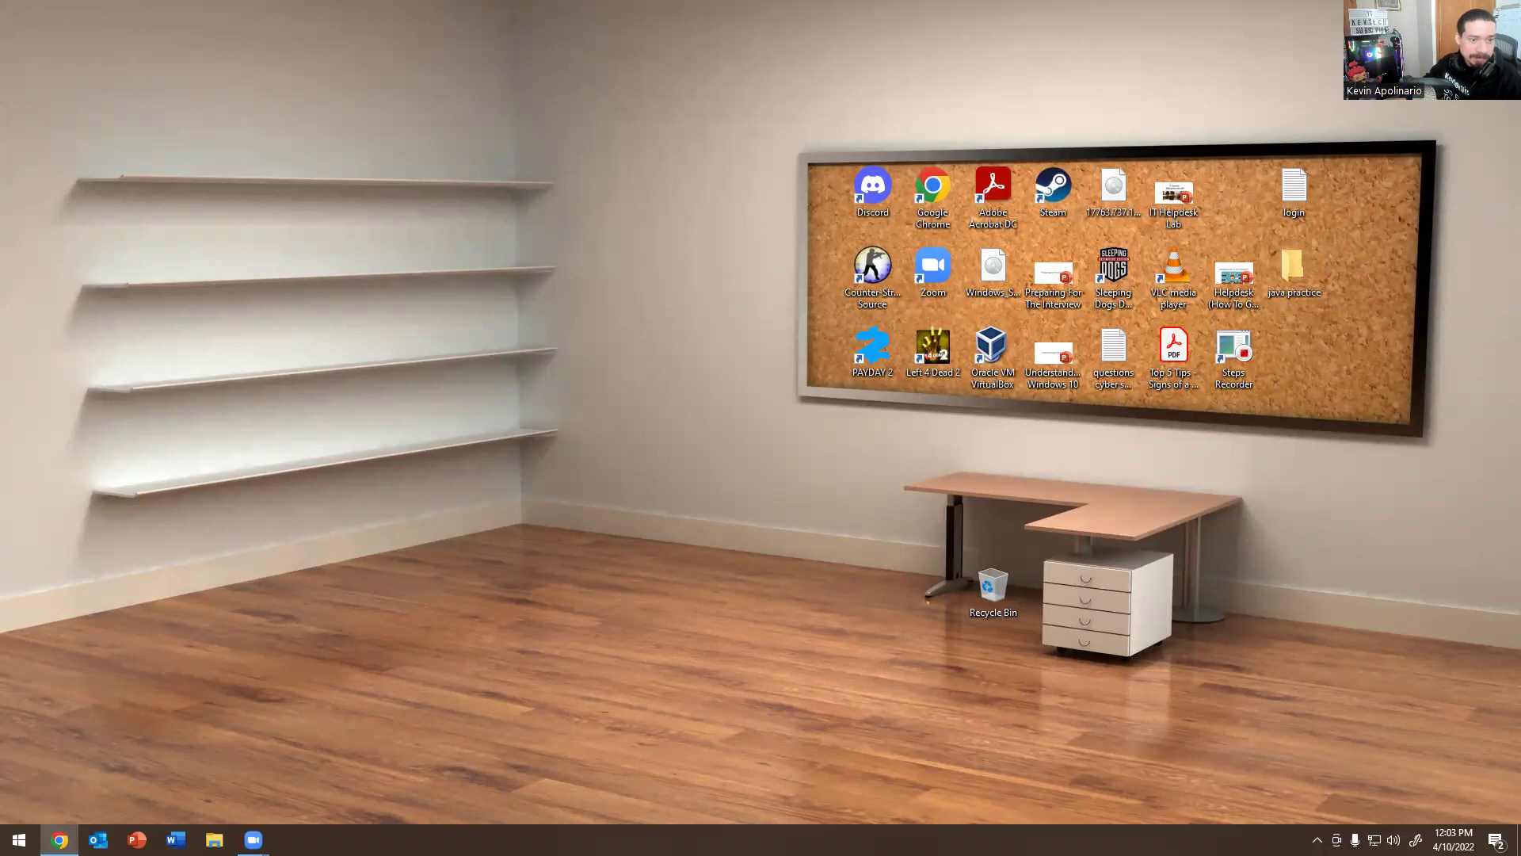
left_click(61, 840)
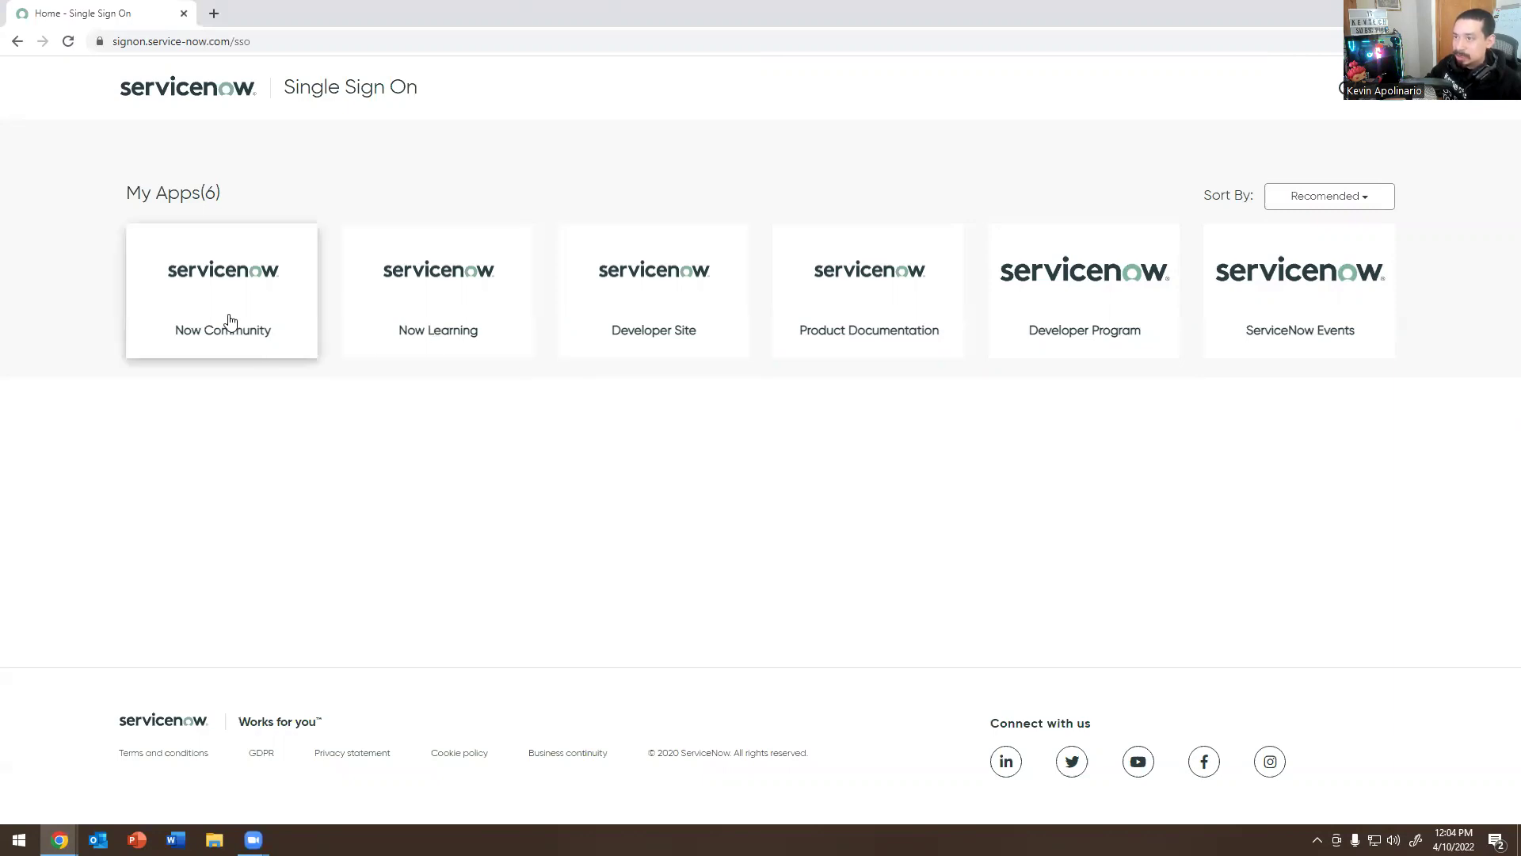
Open Developer Program, accept the agreement and cookies, and request a personal instance.
left_click(1044, 304)
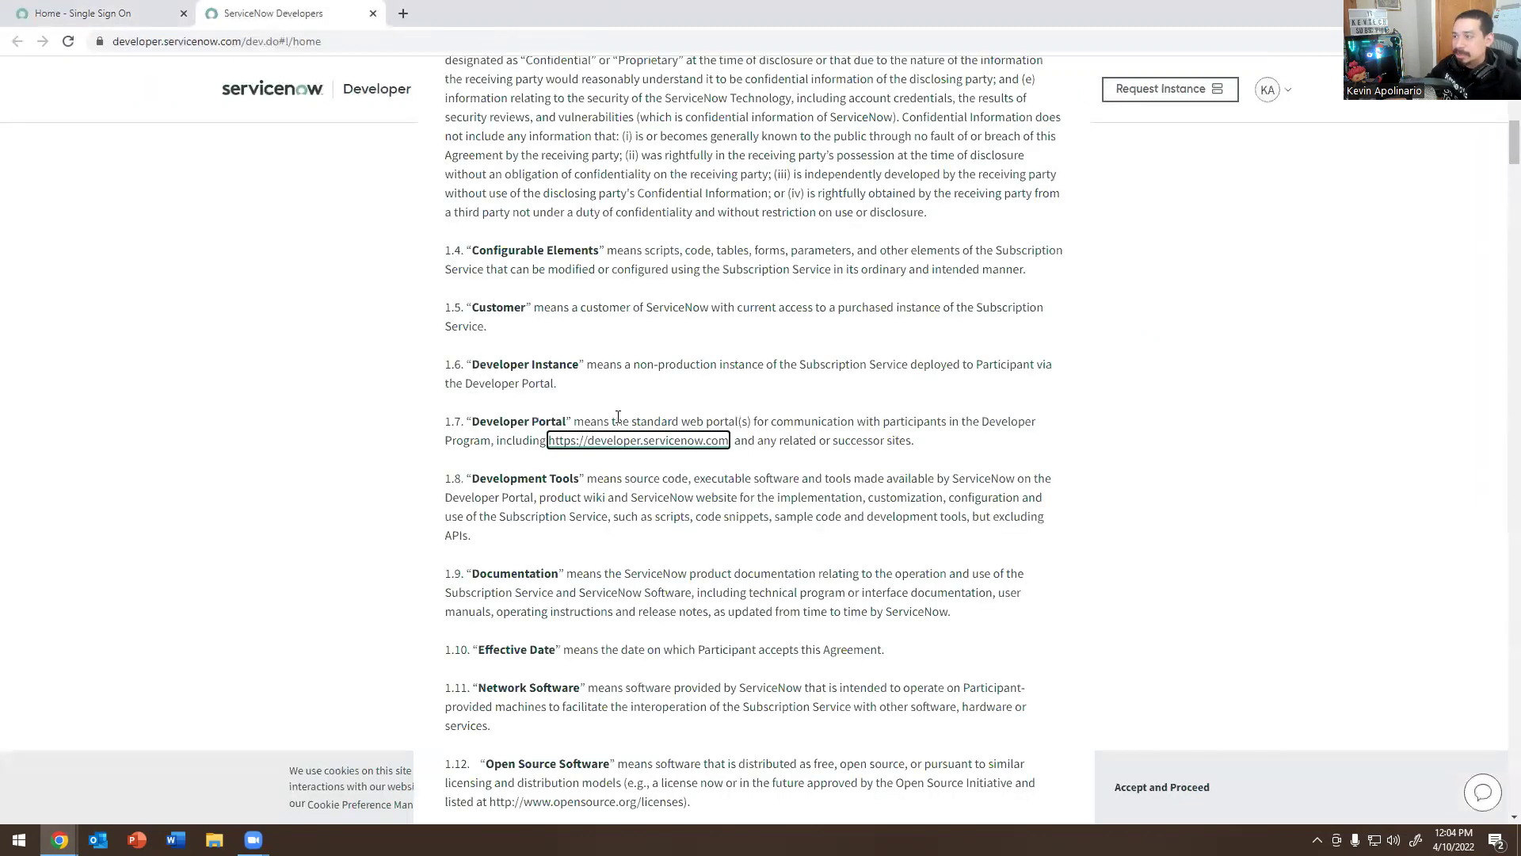
scroll(619, 408, "up", 6)
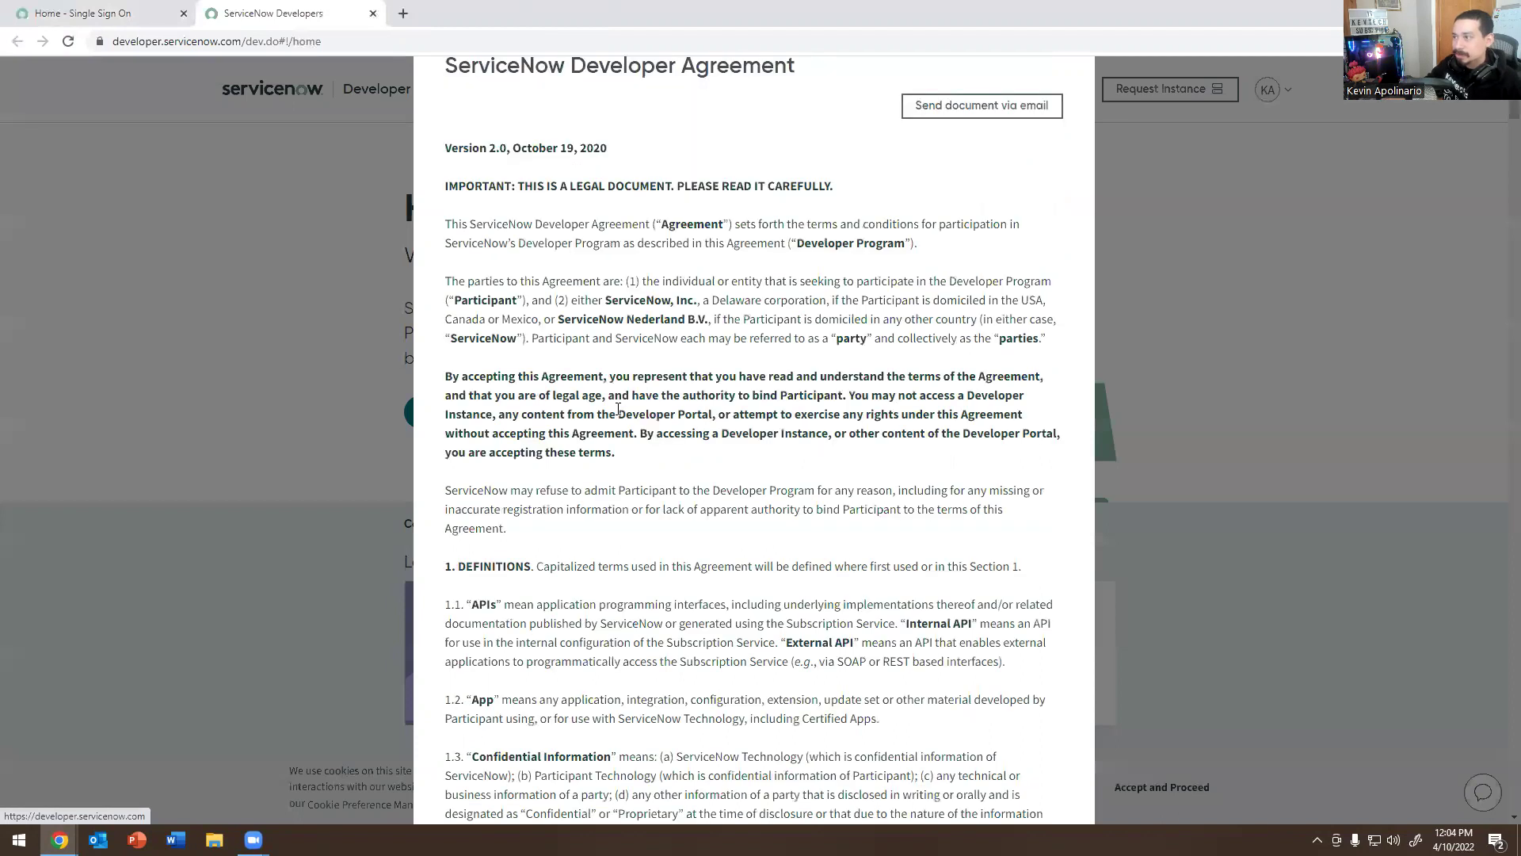
scroll(676, 453, "up", 2)
scroll(676, 453, "down", 10)
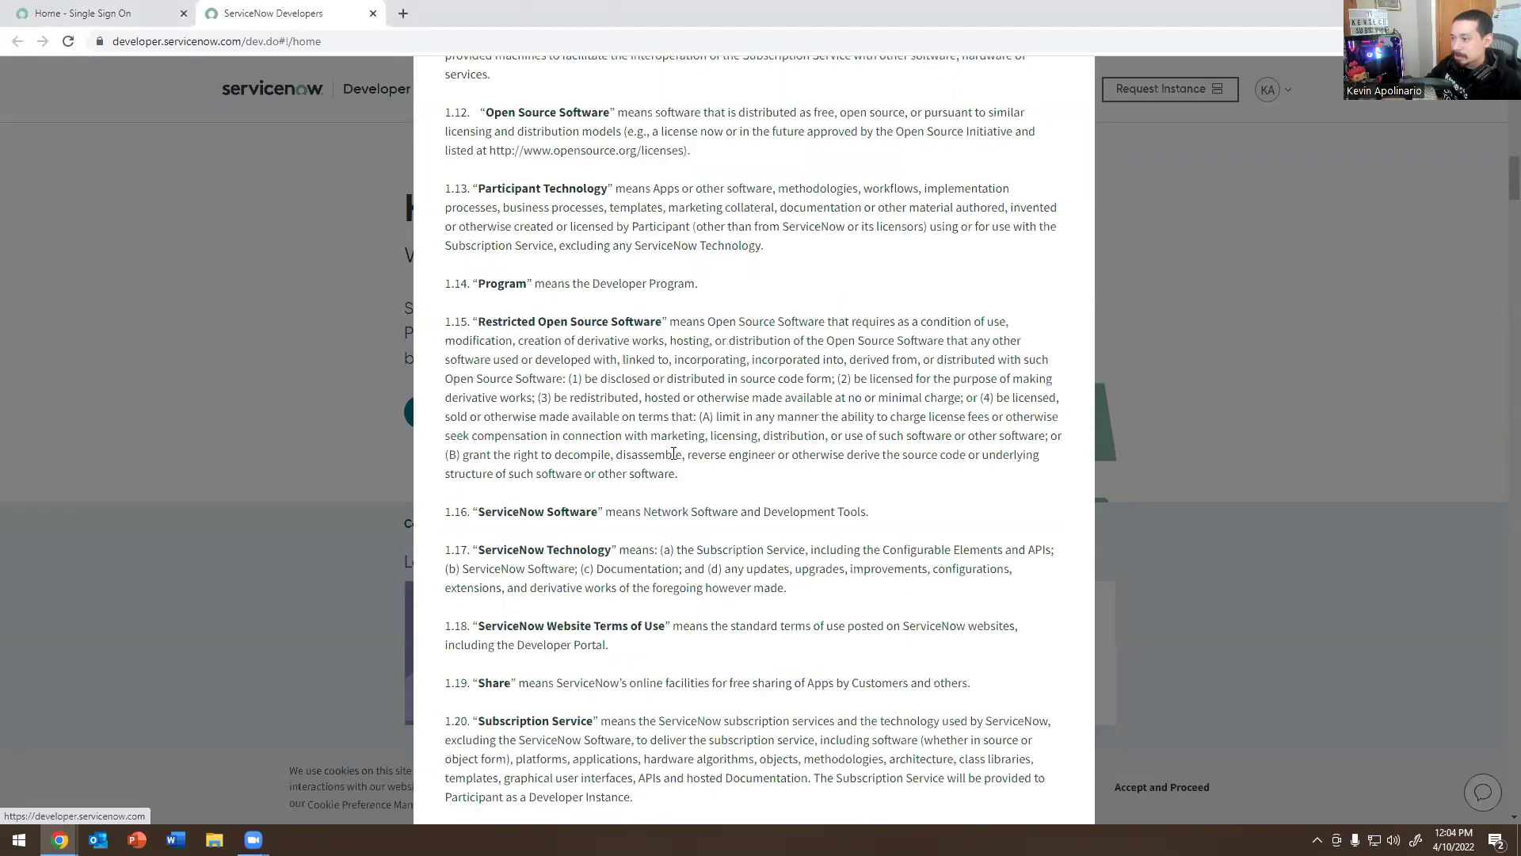
scroll(671, 459, "down", 12)
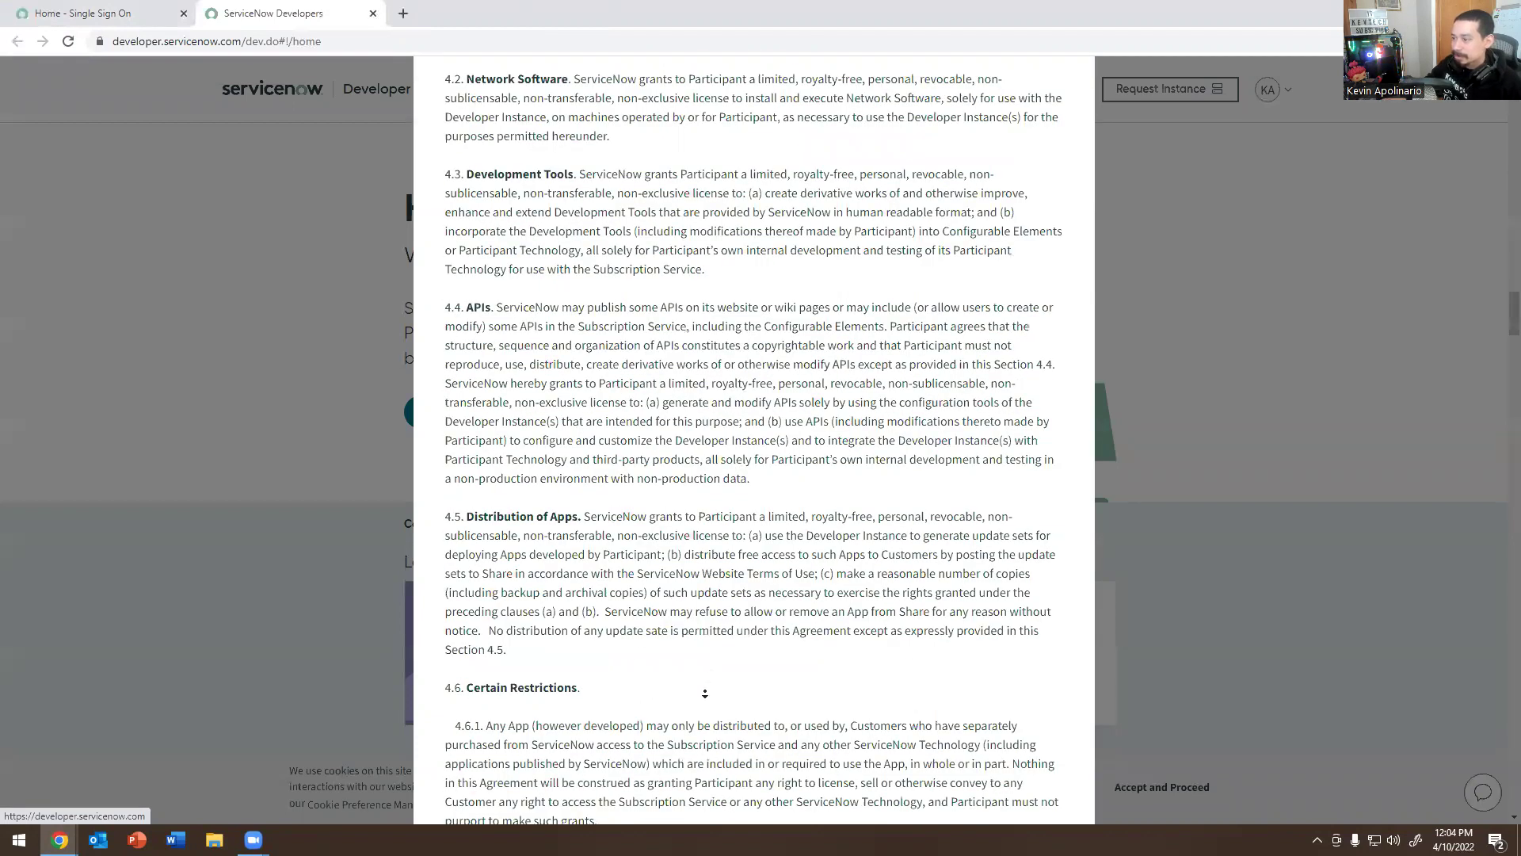
scroll(705, 696, "down", 12)
scroll(704, 695, "down", 10)
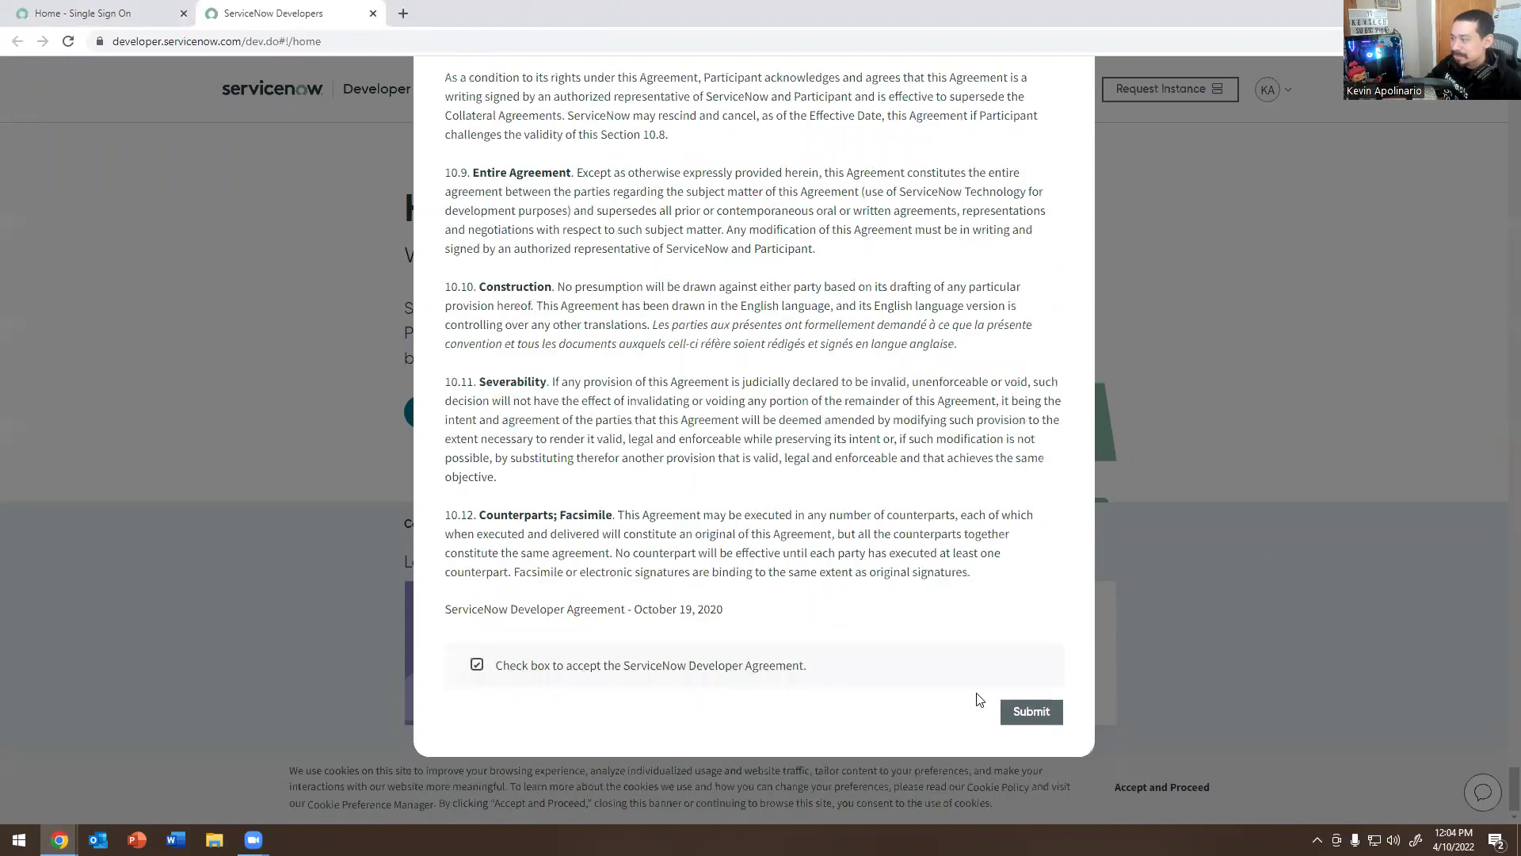
left_click(1027, 717)
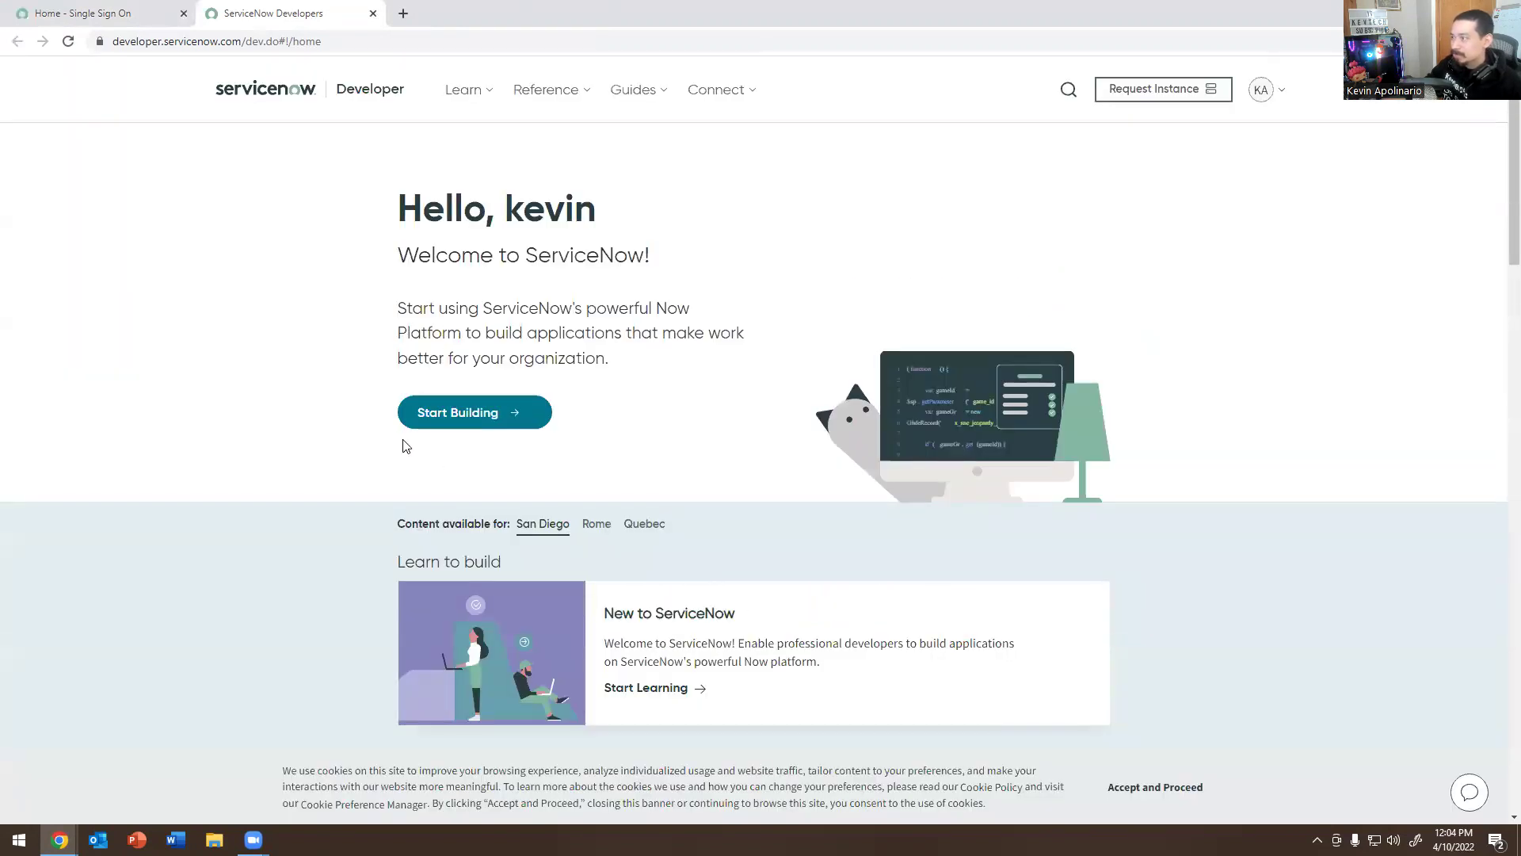
scroll(273, 441, "down", 5)
scroll(272, 441, "down", 5)
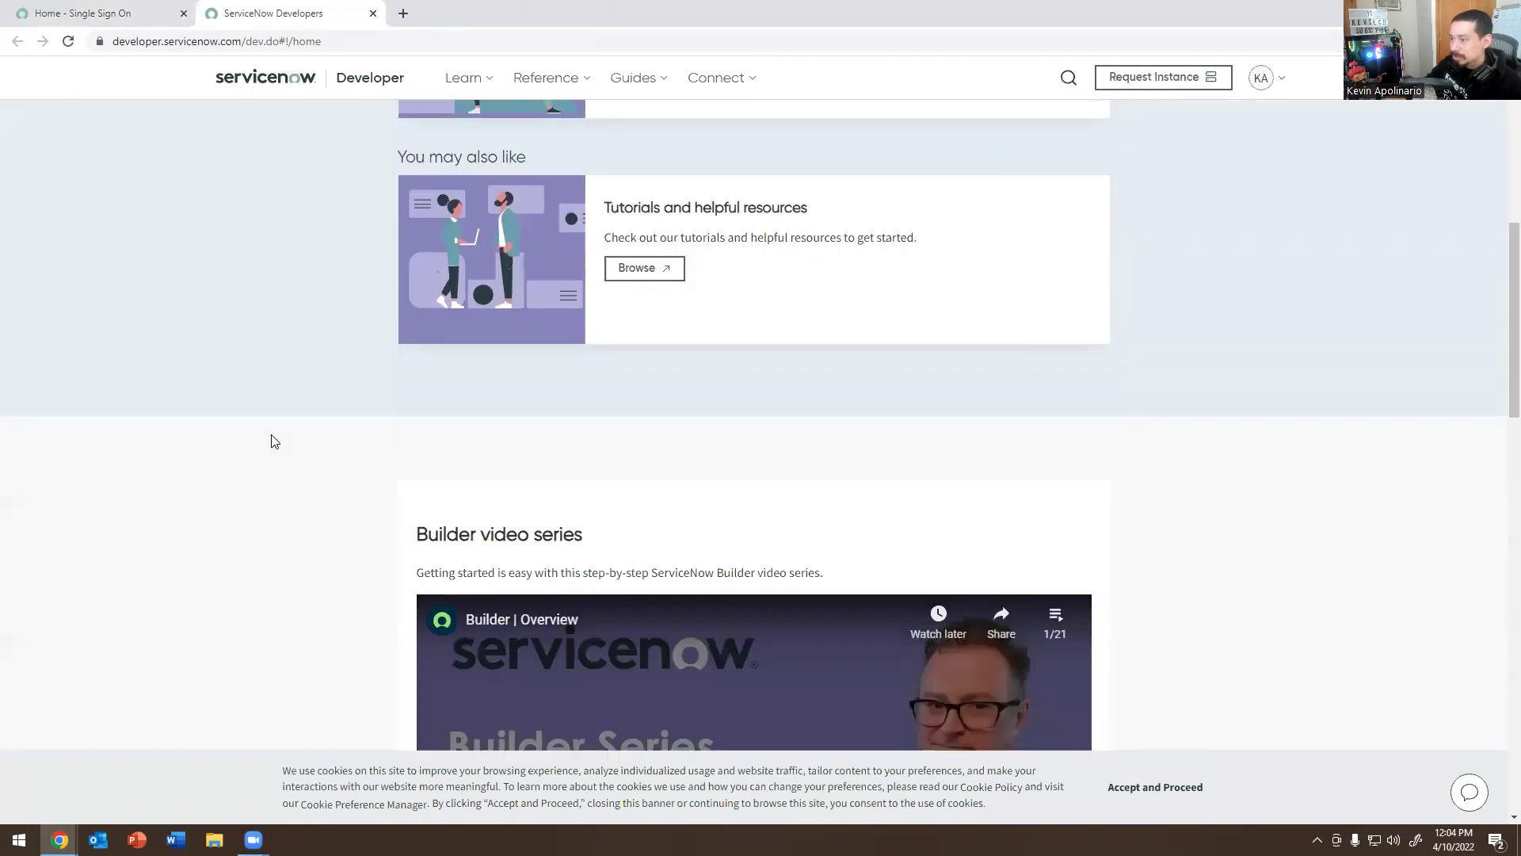
scroll(273, 441, "down", 4)
scroll(272, 442, "up", 2)
scroll(272, 440, "up", 4)
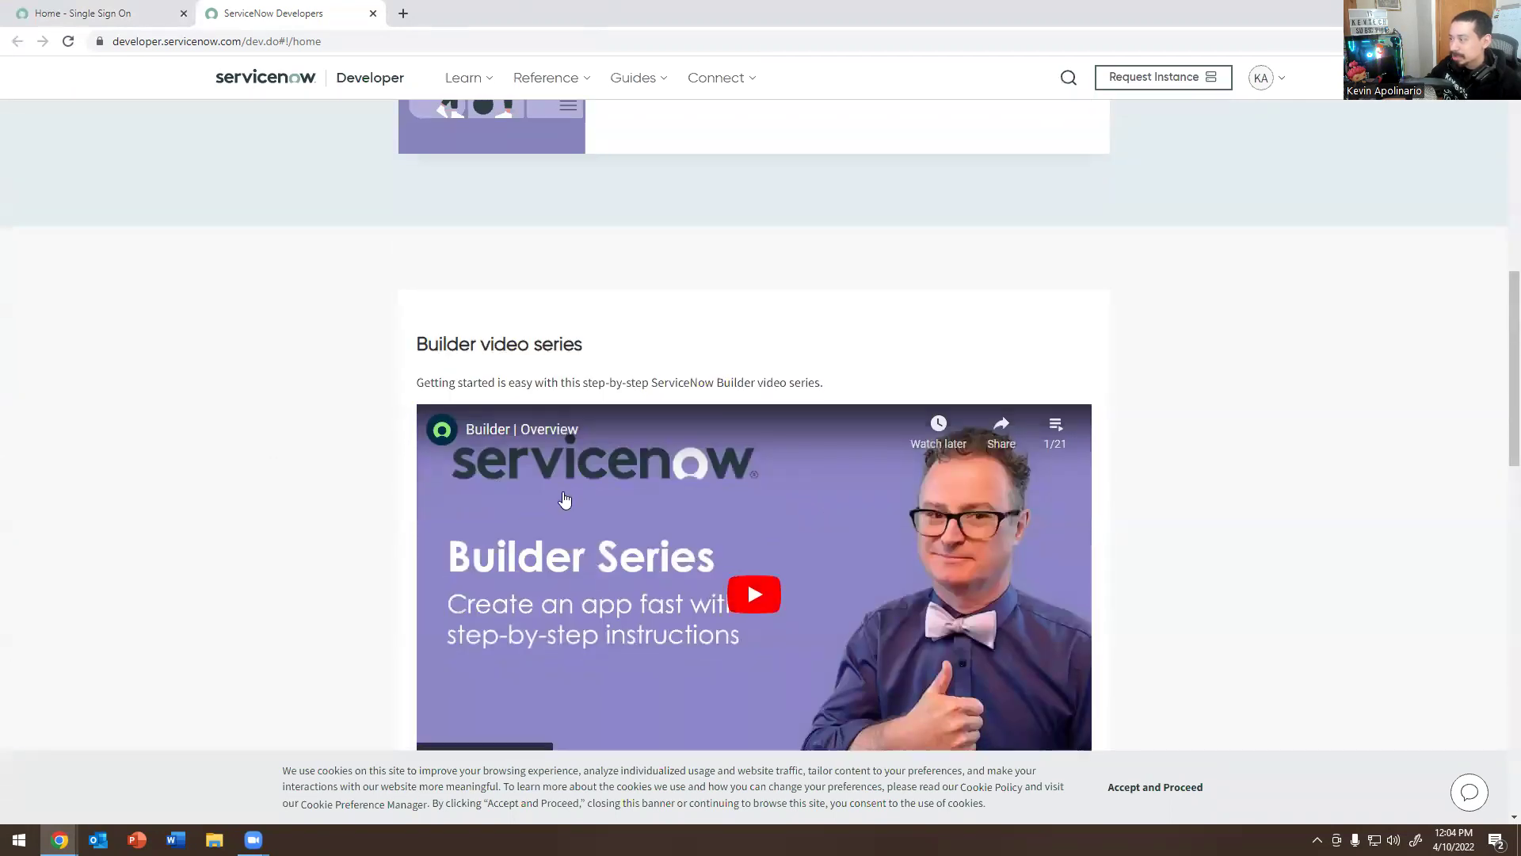
scroll(273, 441, "down", 2)
scroll(601, 449, "down", 4)
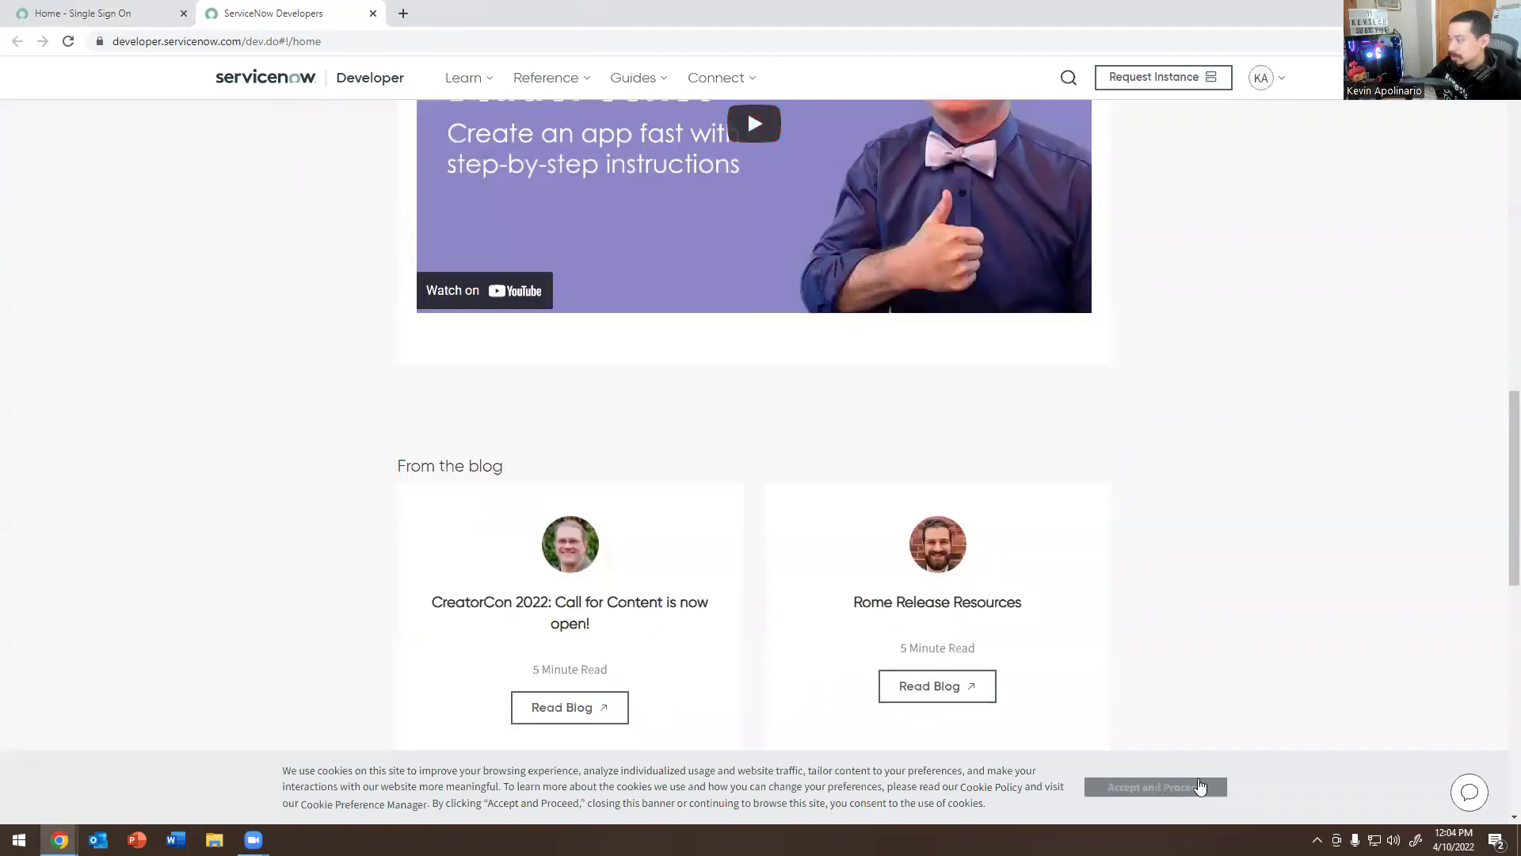
left_click(1156, 786)
scroll(304, 581, "down", 3)
scroll(304, 581, "up", 5)
scroll(305, 581, "up", 5)
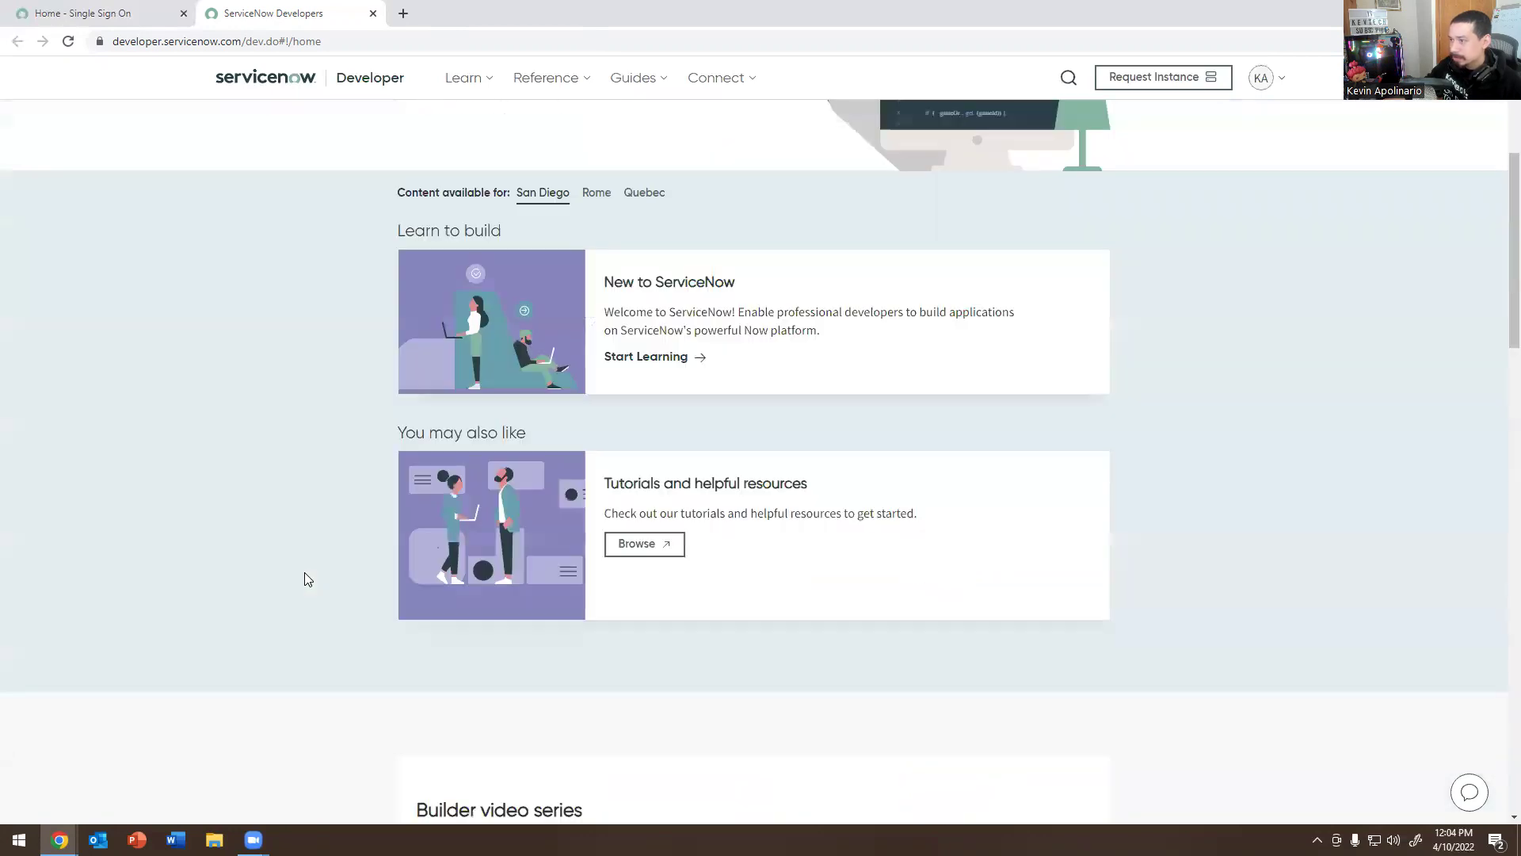
scroll(305, 572, "up", 4)
left_click(452, 410)
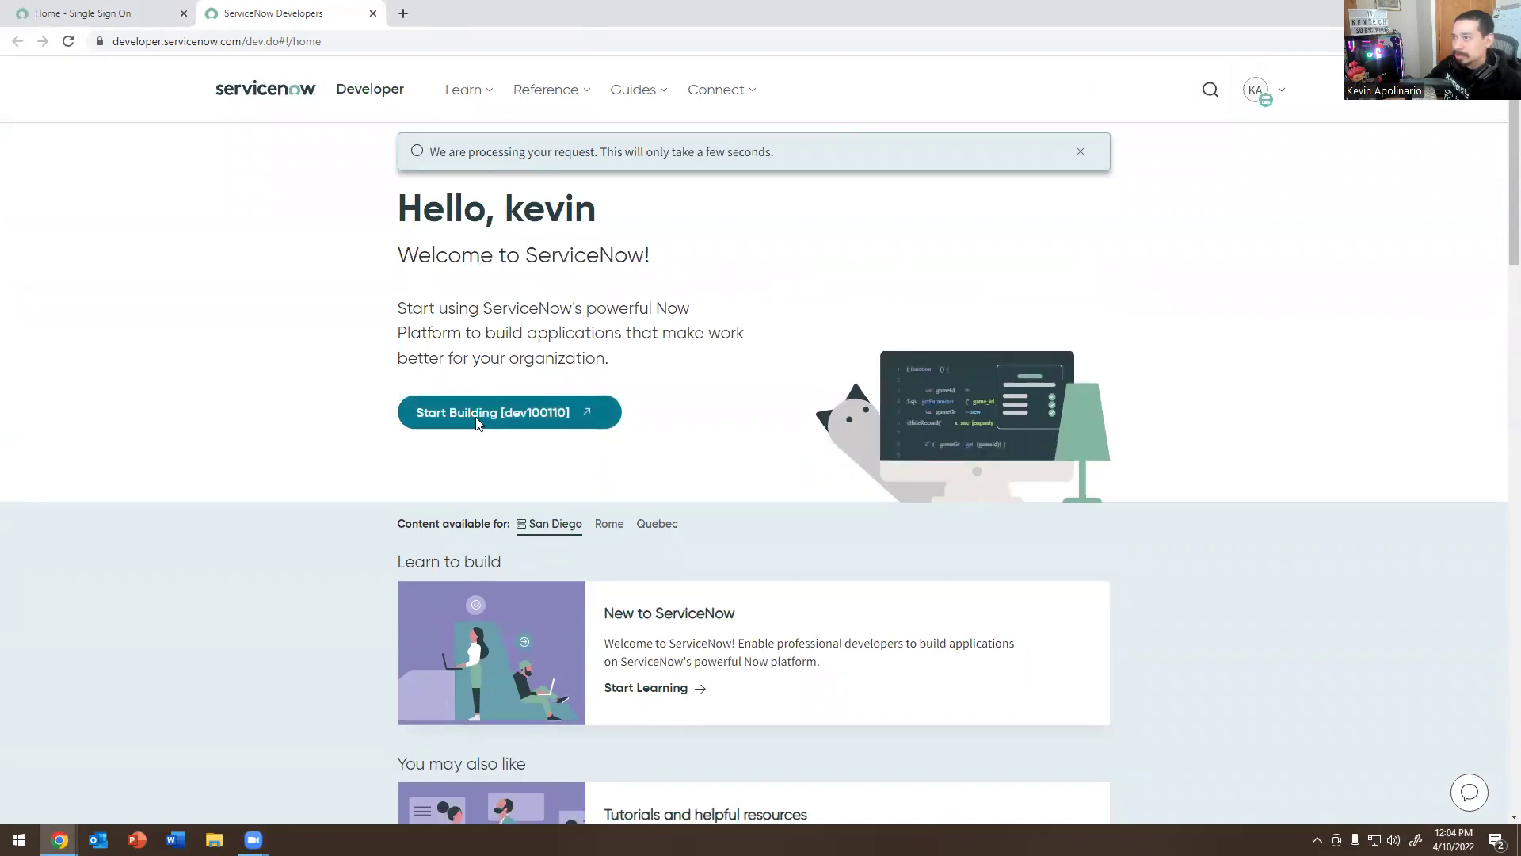
Open the new dev100110 developer instance from Start Building.
left_click(477, 423)
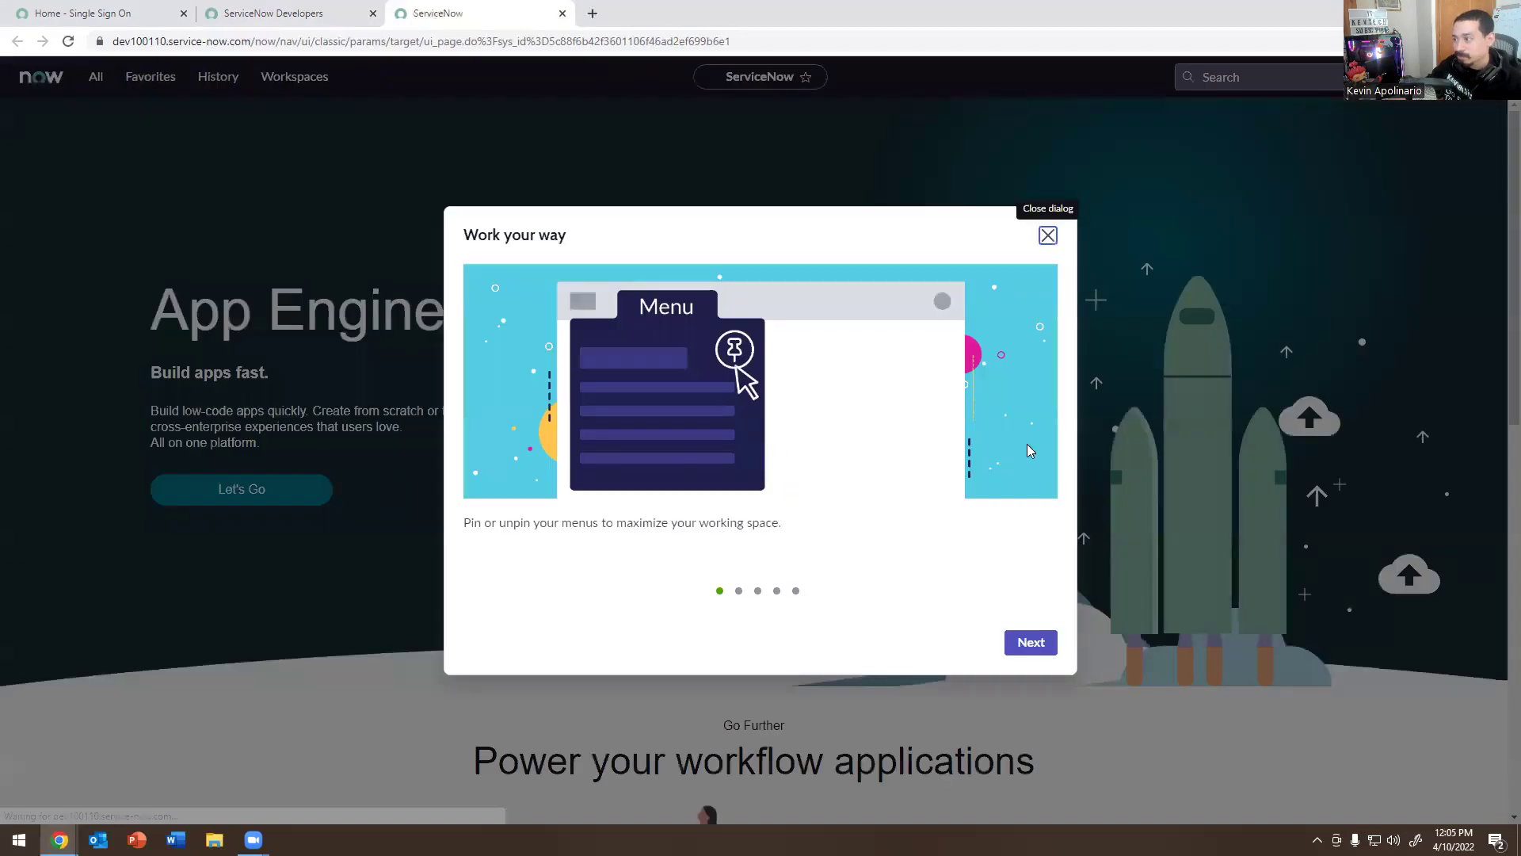
Close the welcome tour and launch App Engine Studio with Let's Go.
left_click(1050, 236)
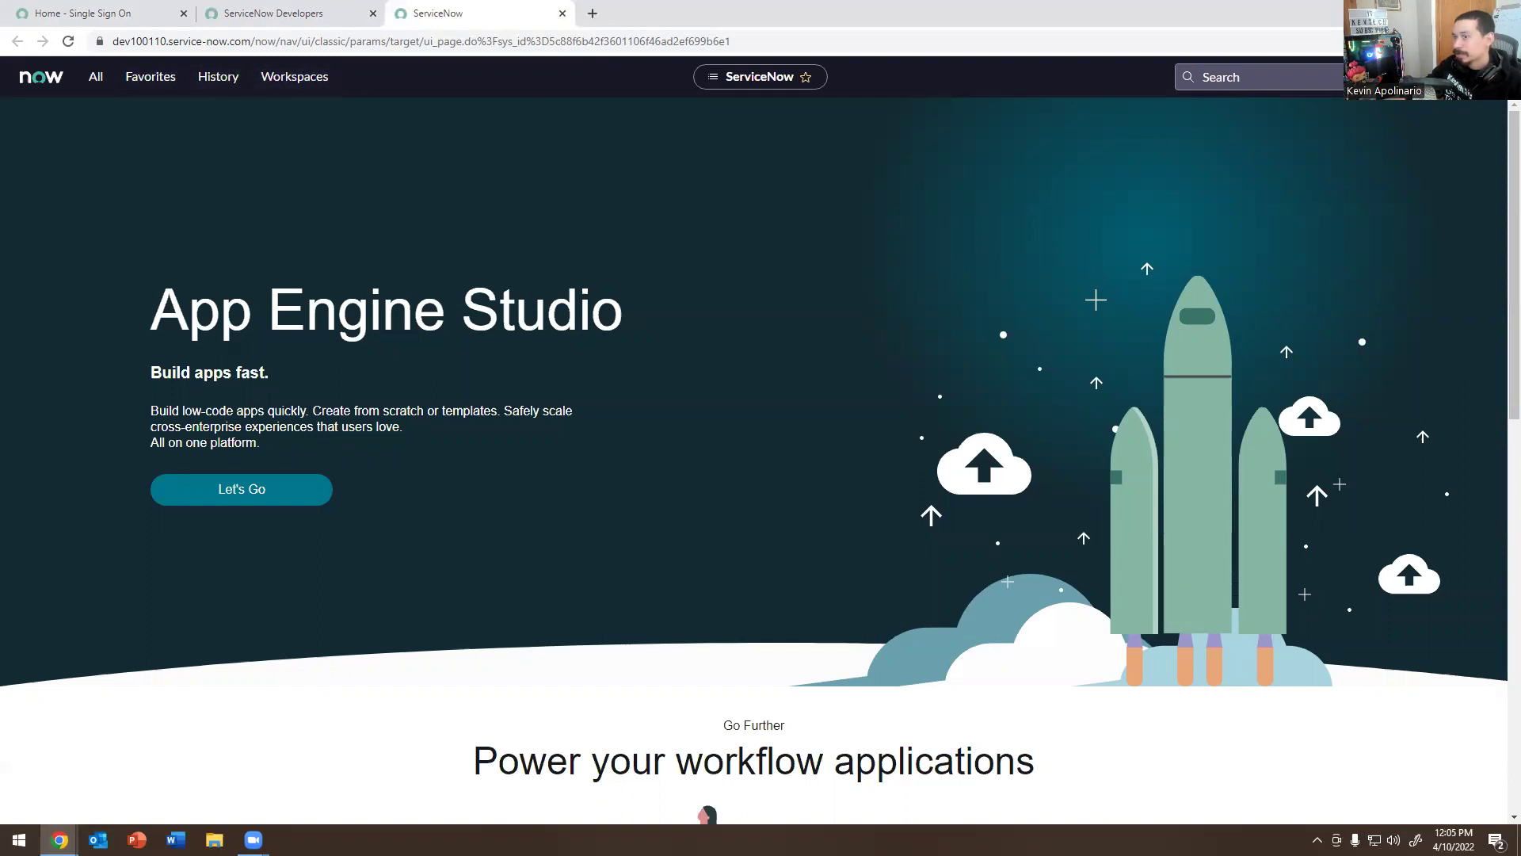
scroll(317, 393, "down", 10)
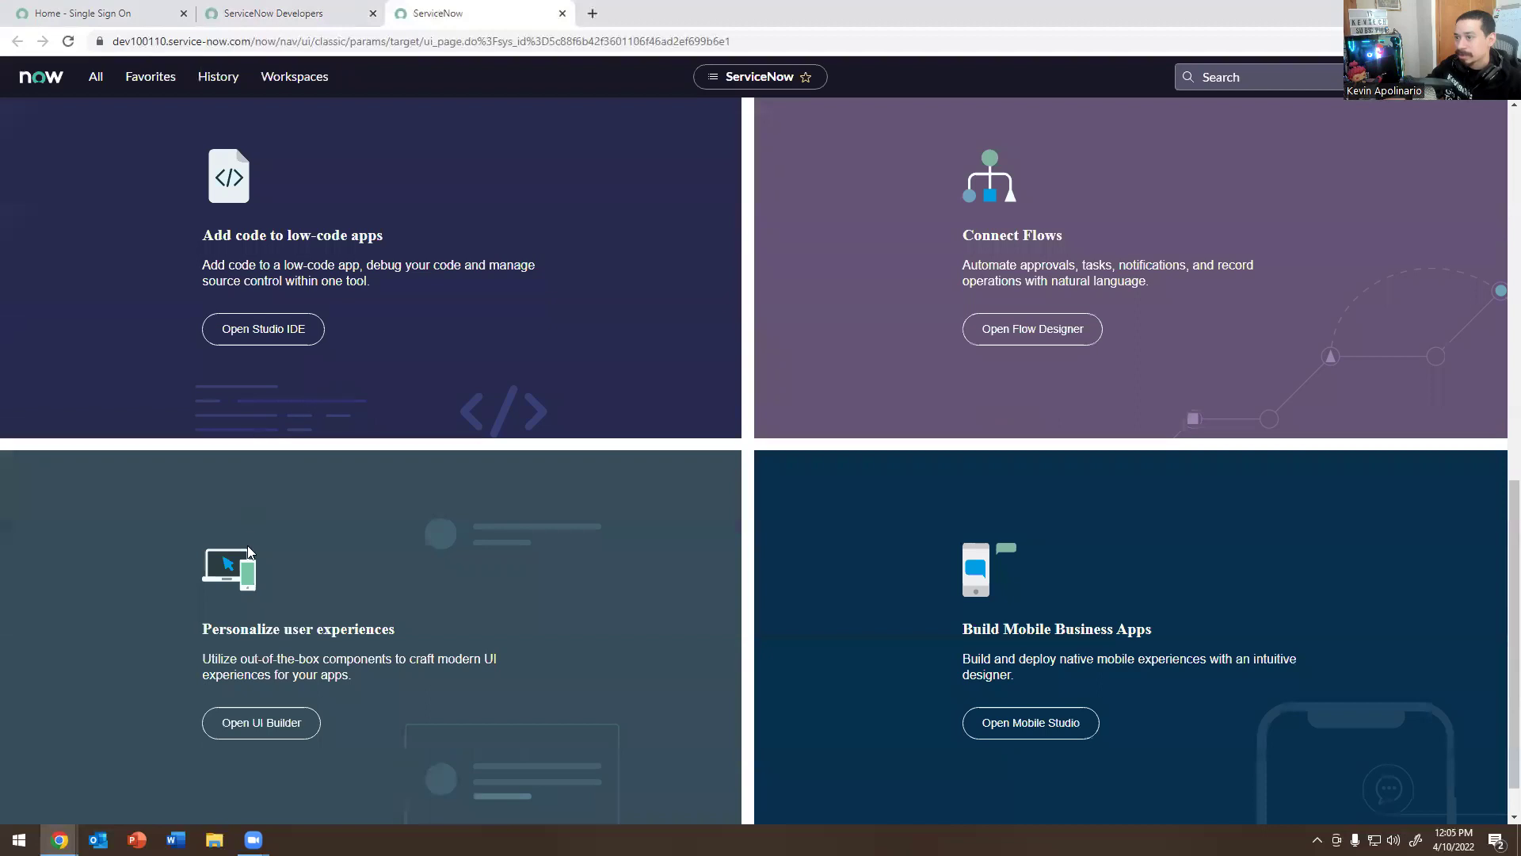
scroll(555, 562, "down", 1)
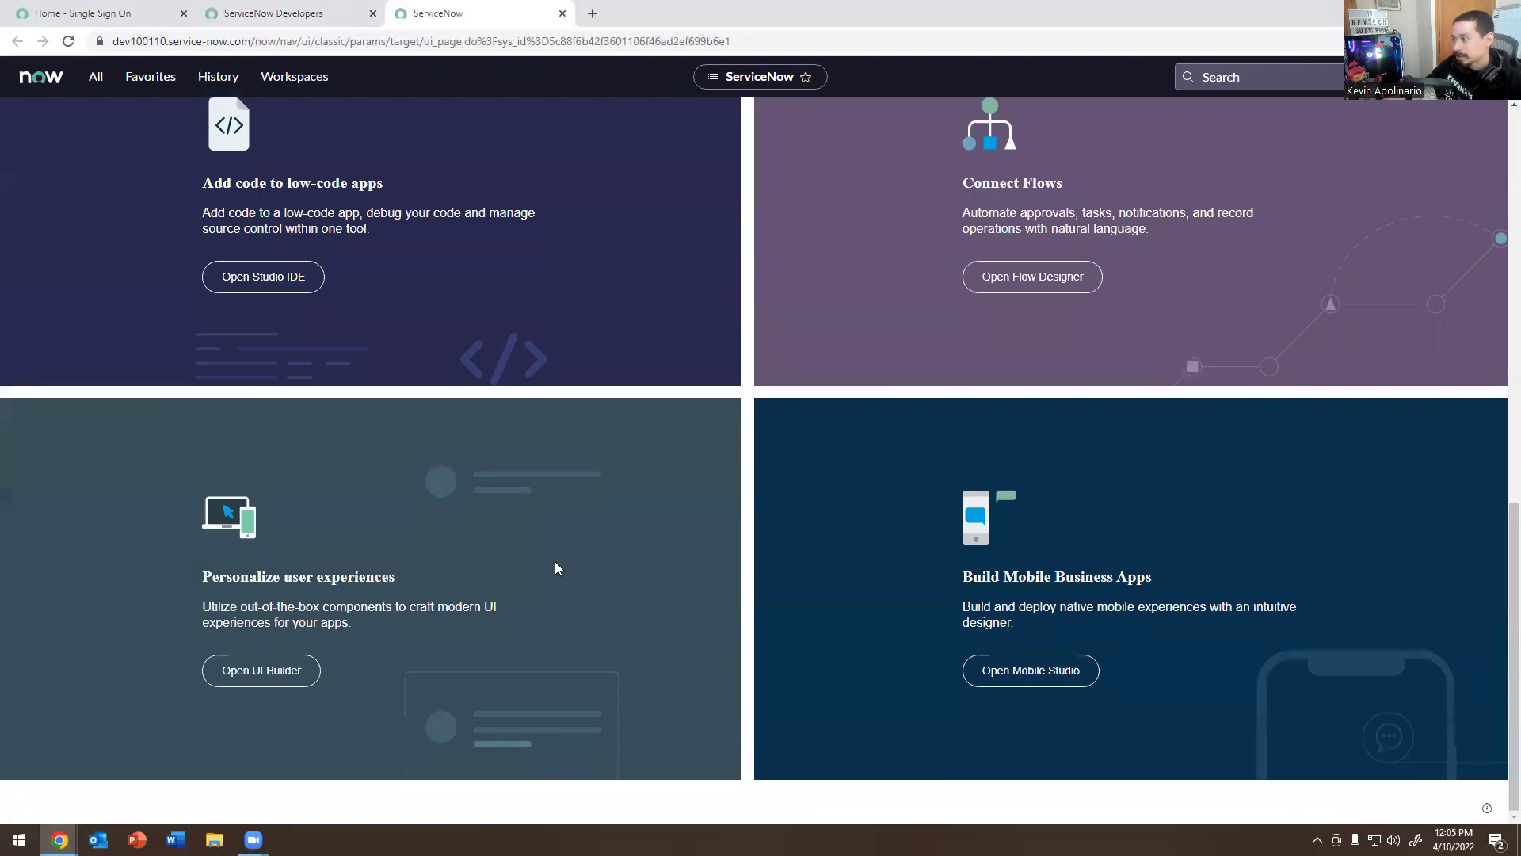
scroll(555, 560, "up", 6)
scroll(555, 560, "up", 6)
left_click(250, 489)
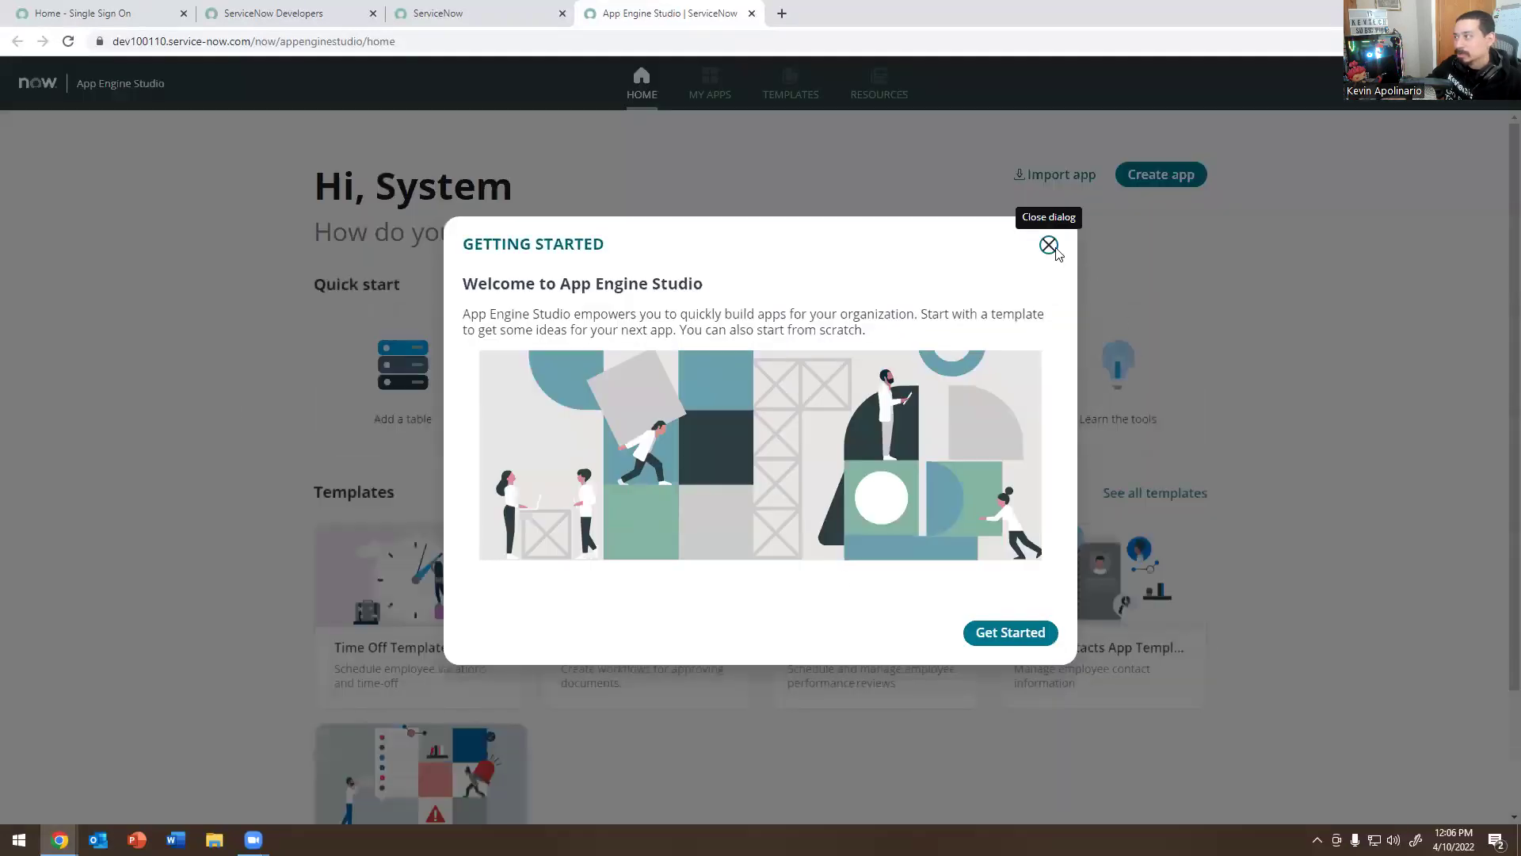
Close the Getting Started welcome, then view My Apps and the Resources page.
left_click(1049, 244)
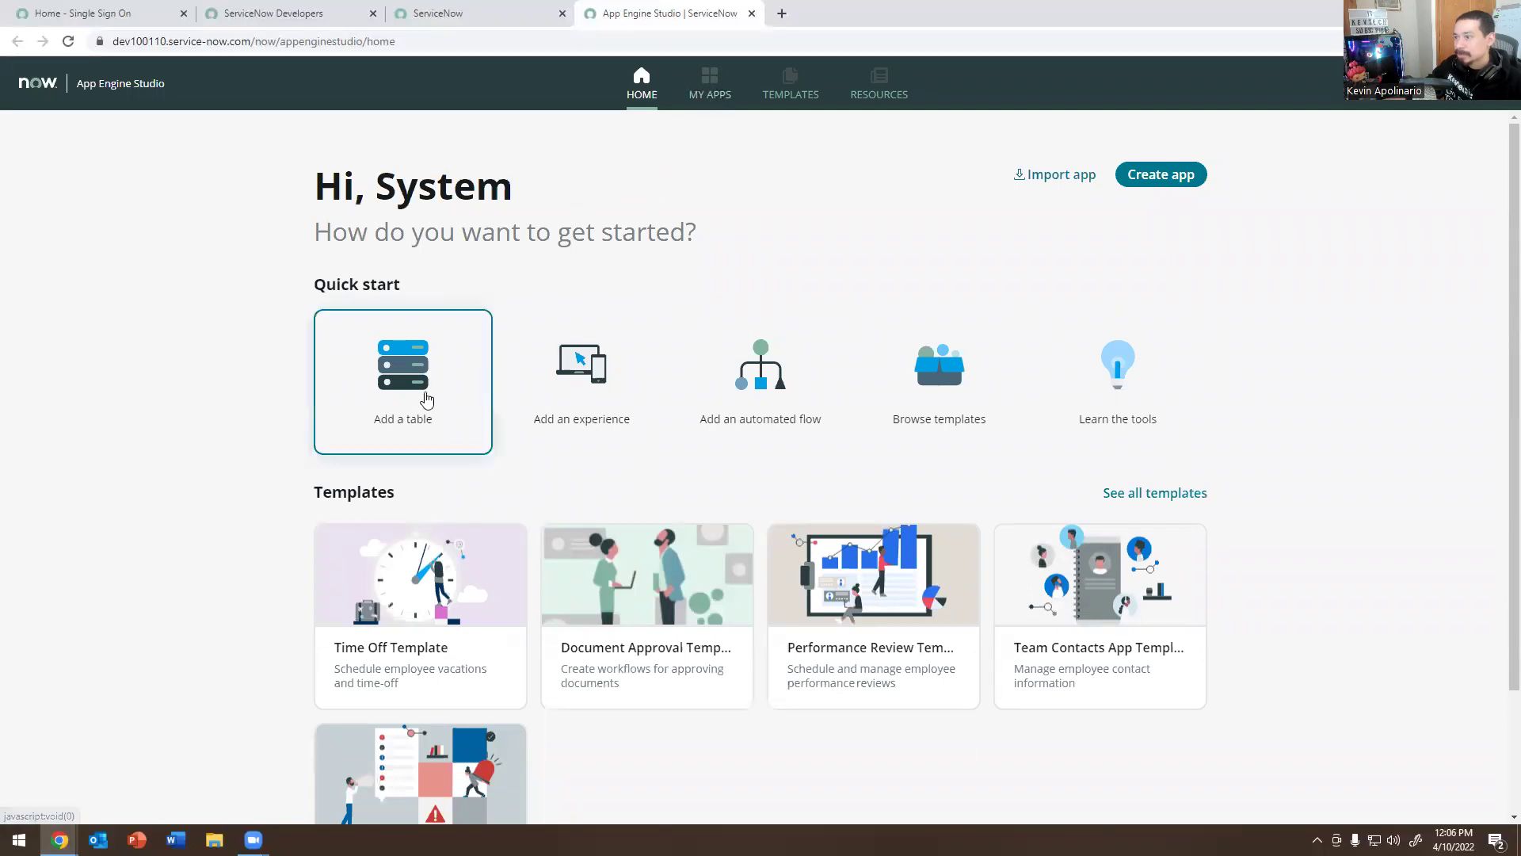
scroll(423, 399, "down", 2)
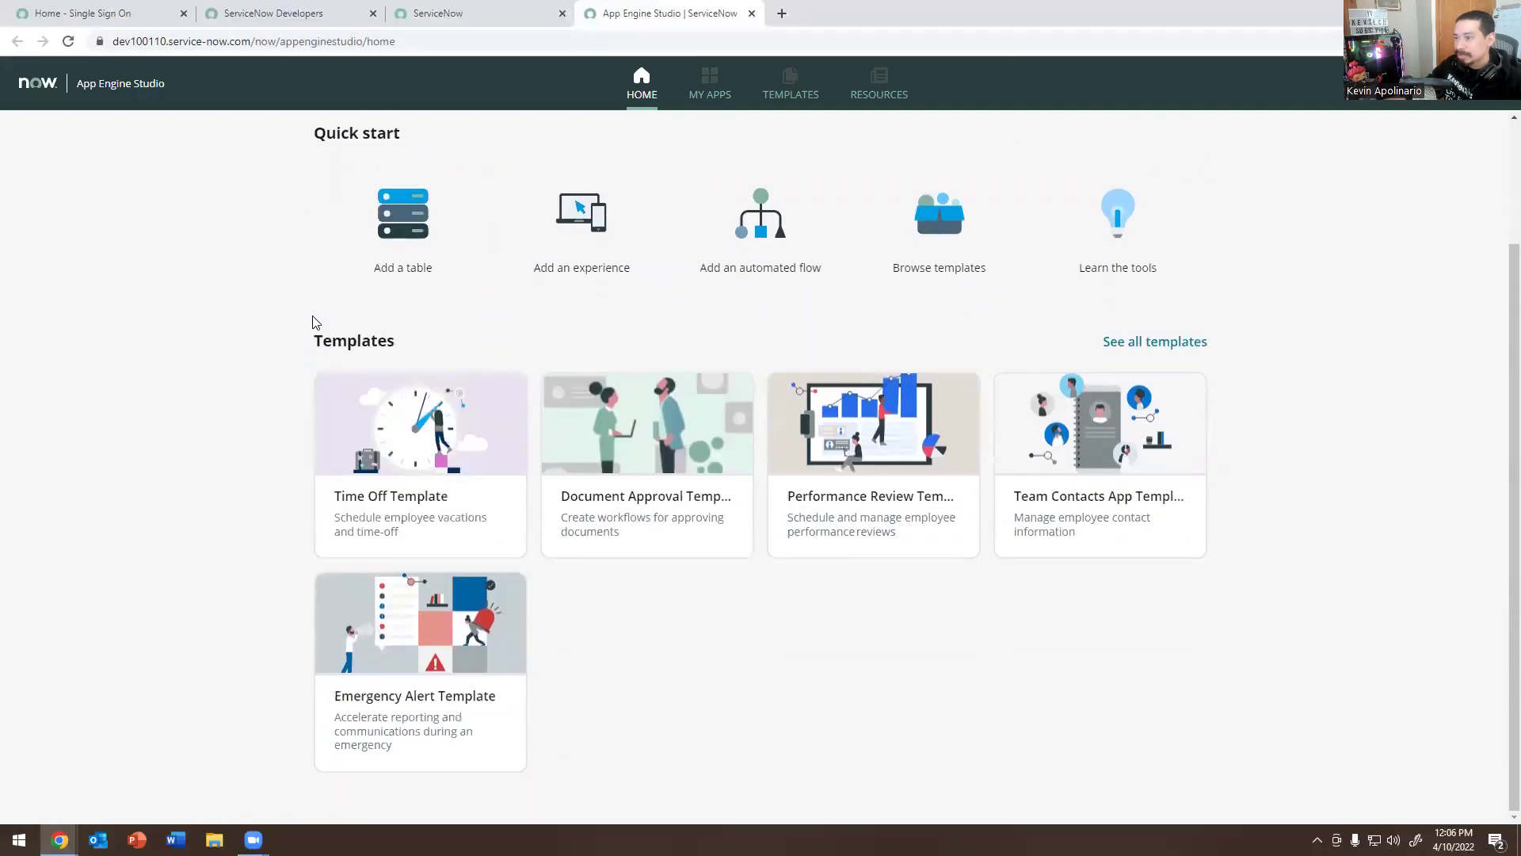
scroll(313, 321, "up", 1)
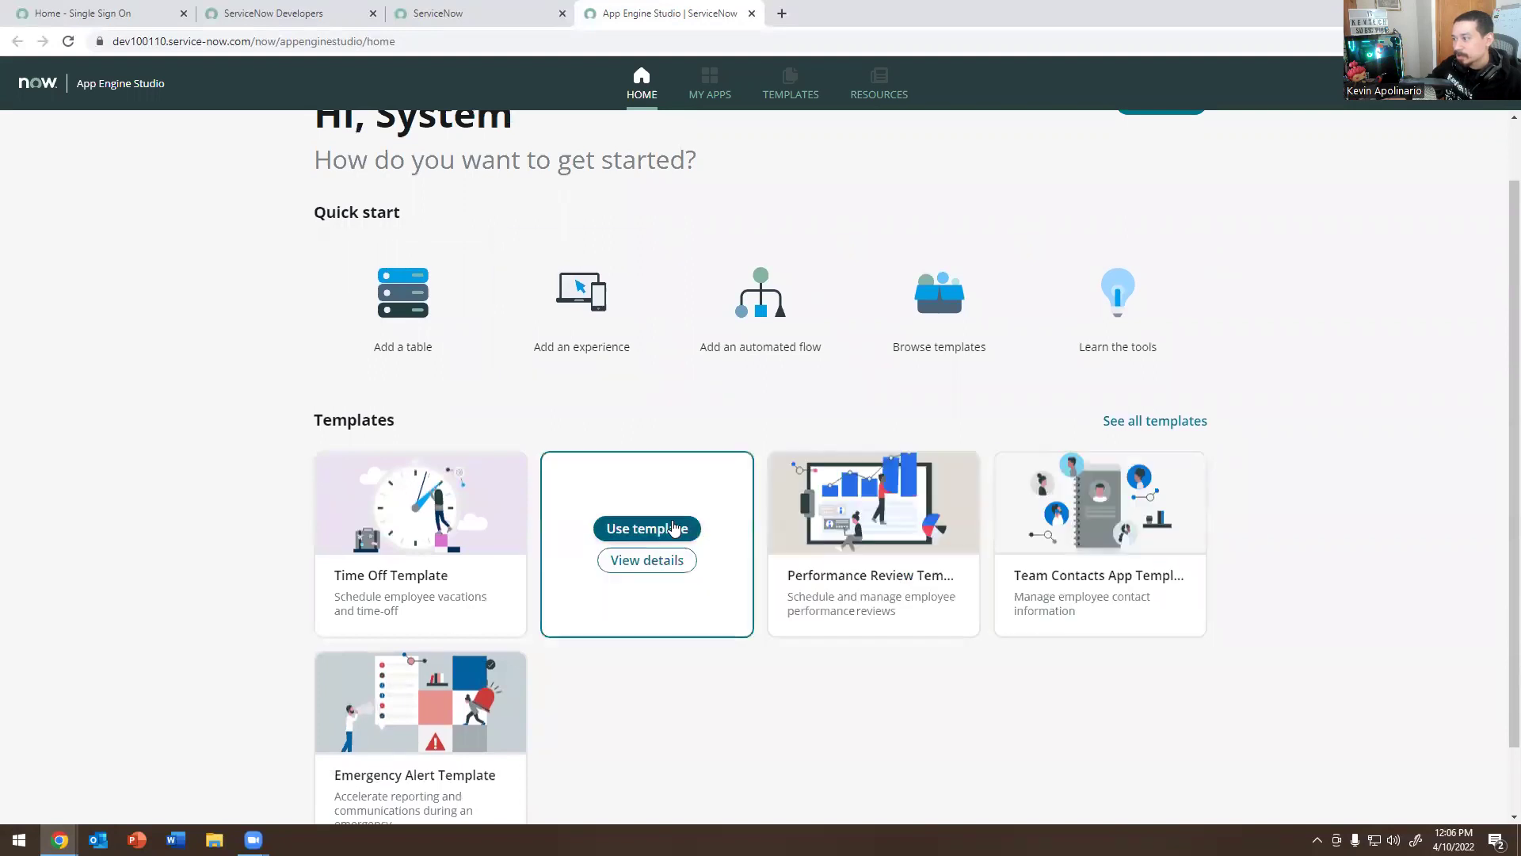
scroll(464, 394, "up", 2)
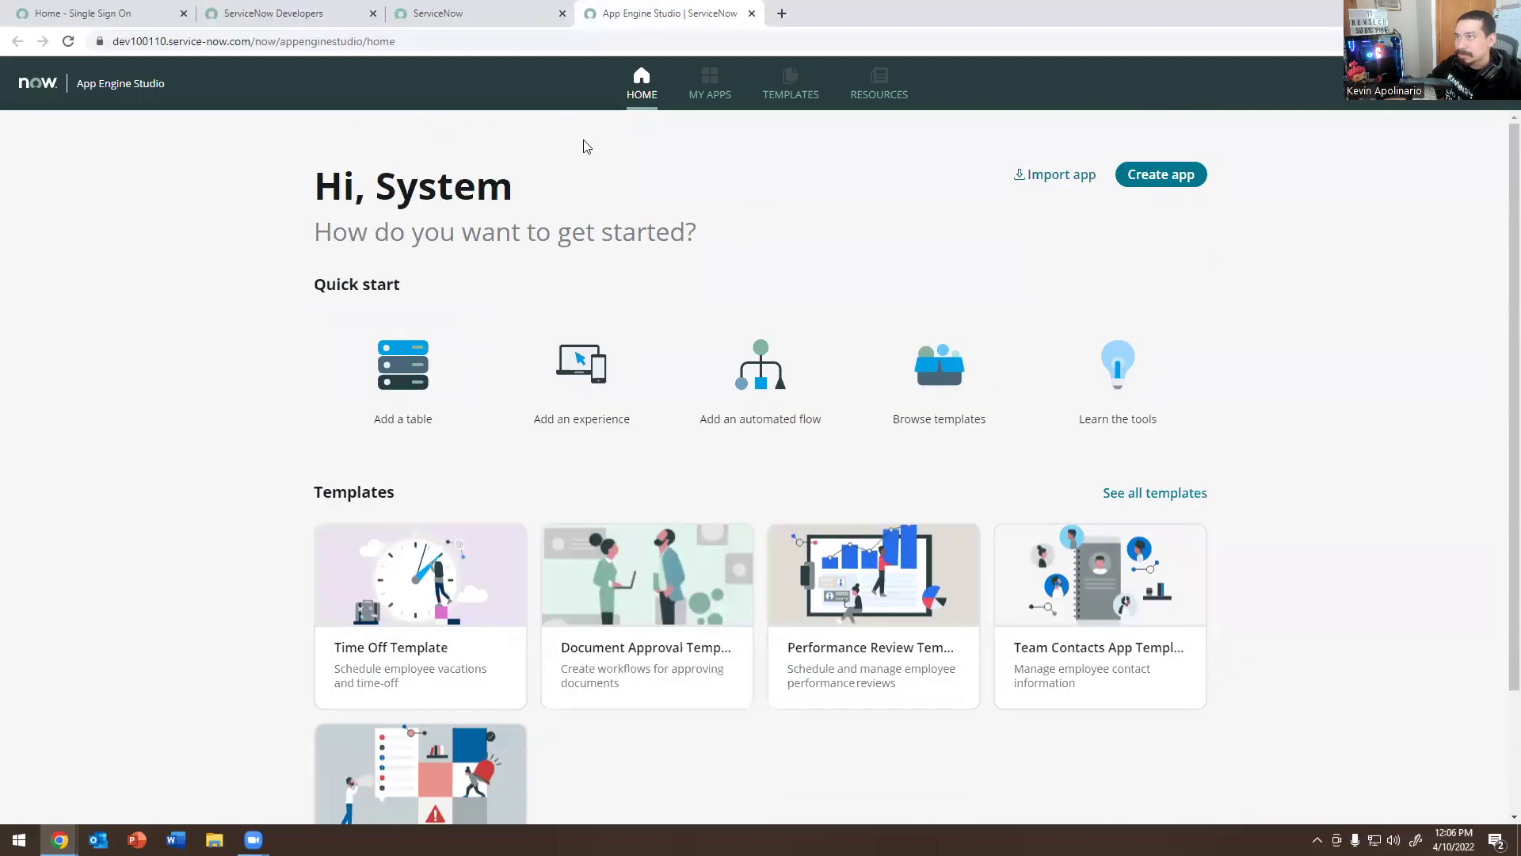
left_click(709, 83)
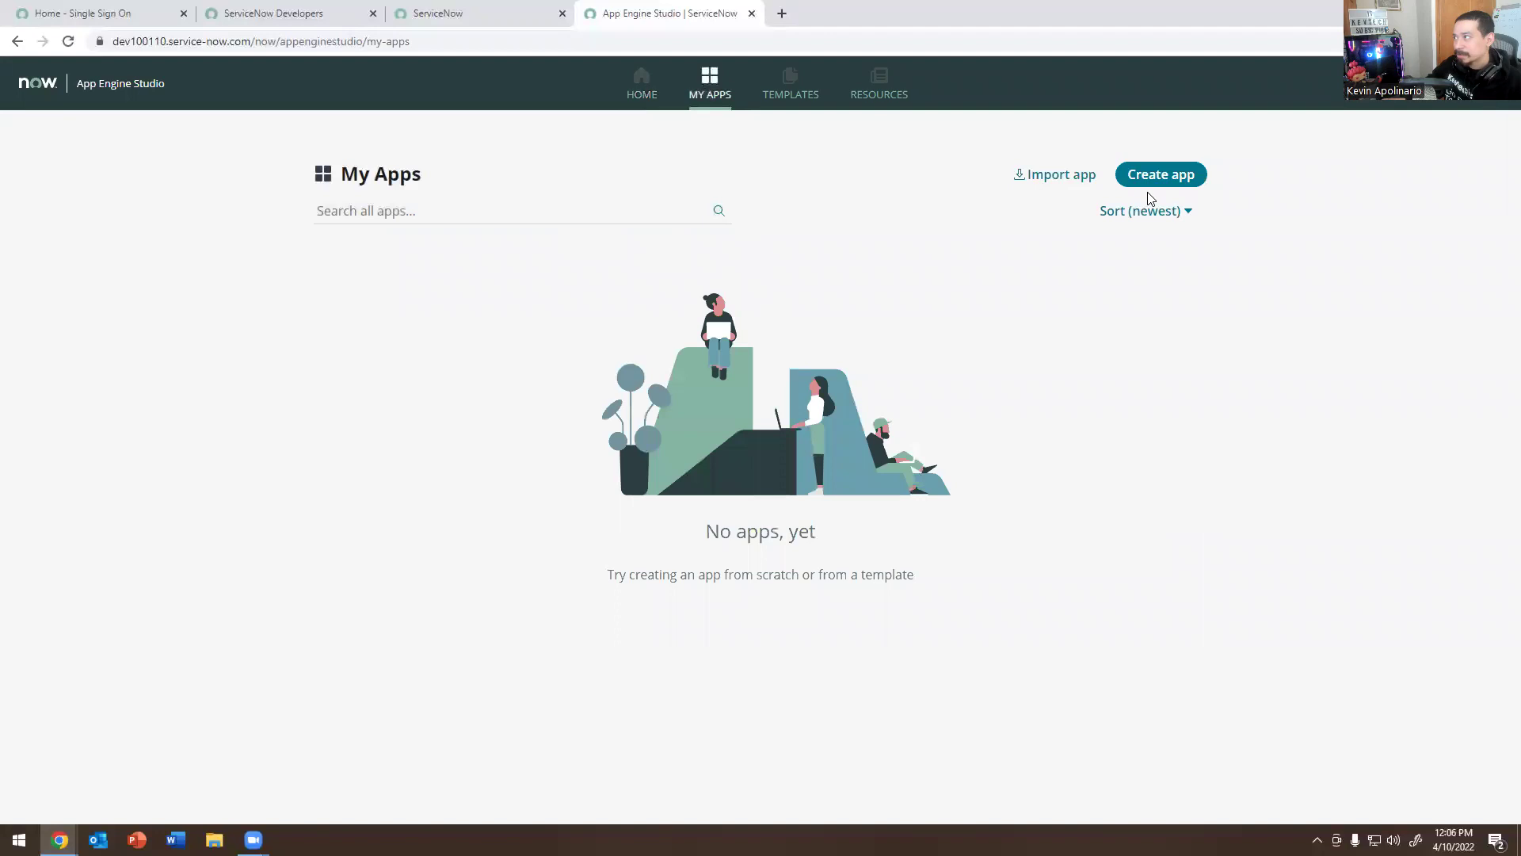
left_click(880, 86)
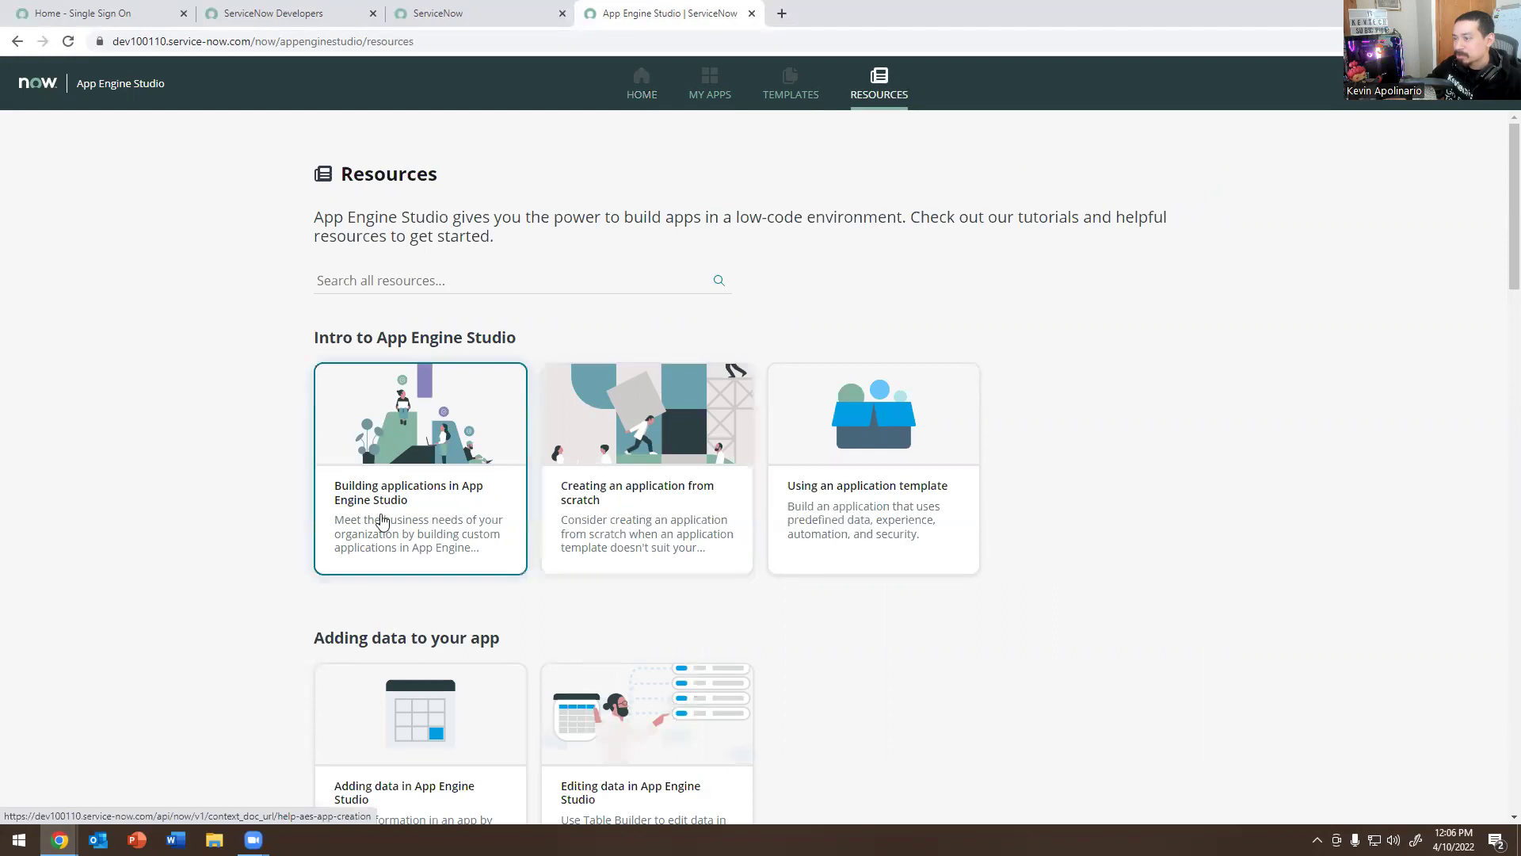
scroll(448, 475, "down", 2)
scroll(448, 476, "up", 2)
Browse the templates and Resources tutorials, then switch back to the other ServiceNow tab.
left_click(790, 86)
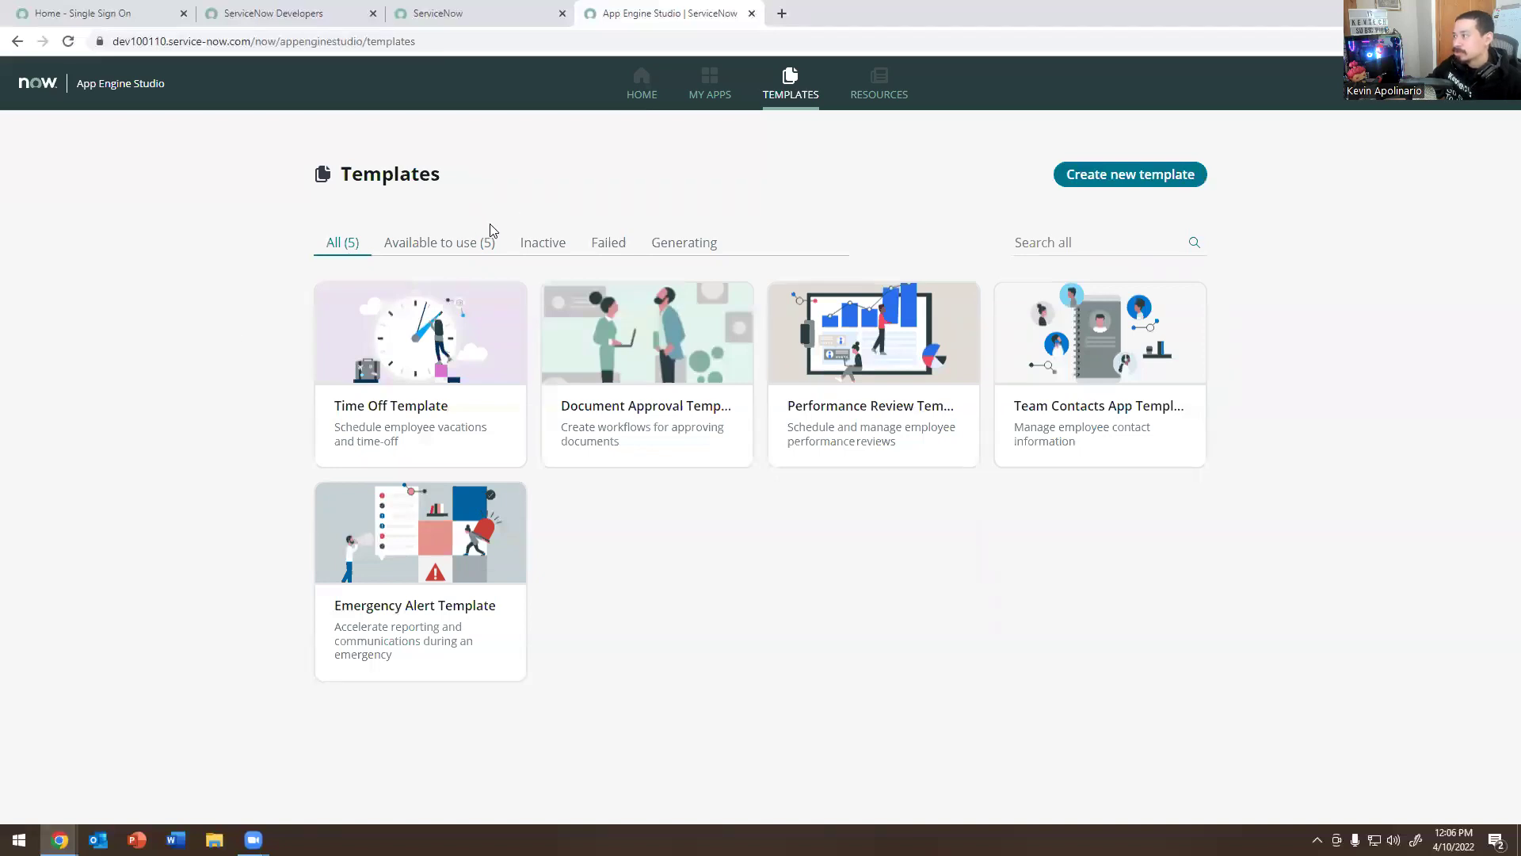
mouse_move(420, 375)
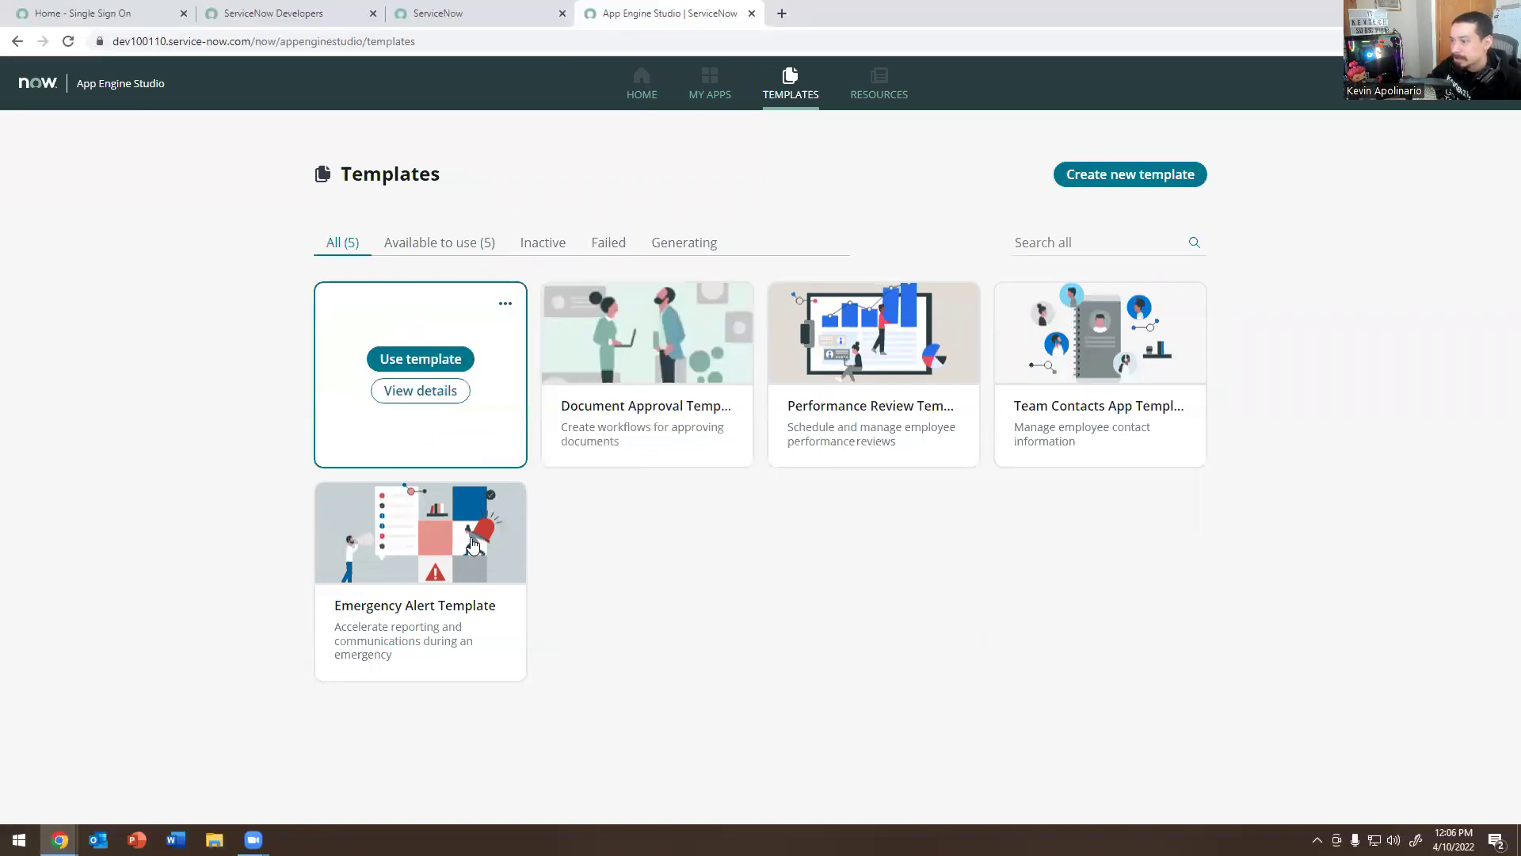
left_click(878, 83)
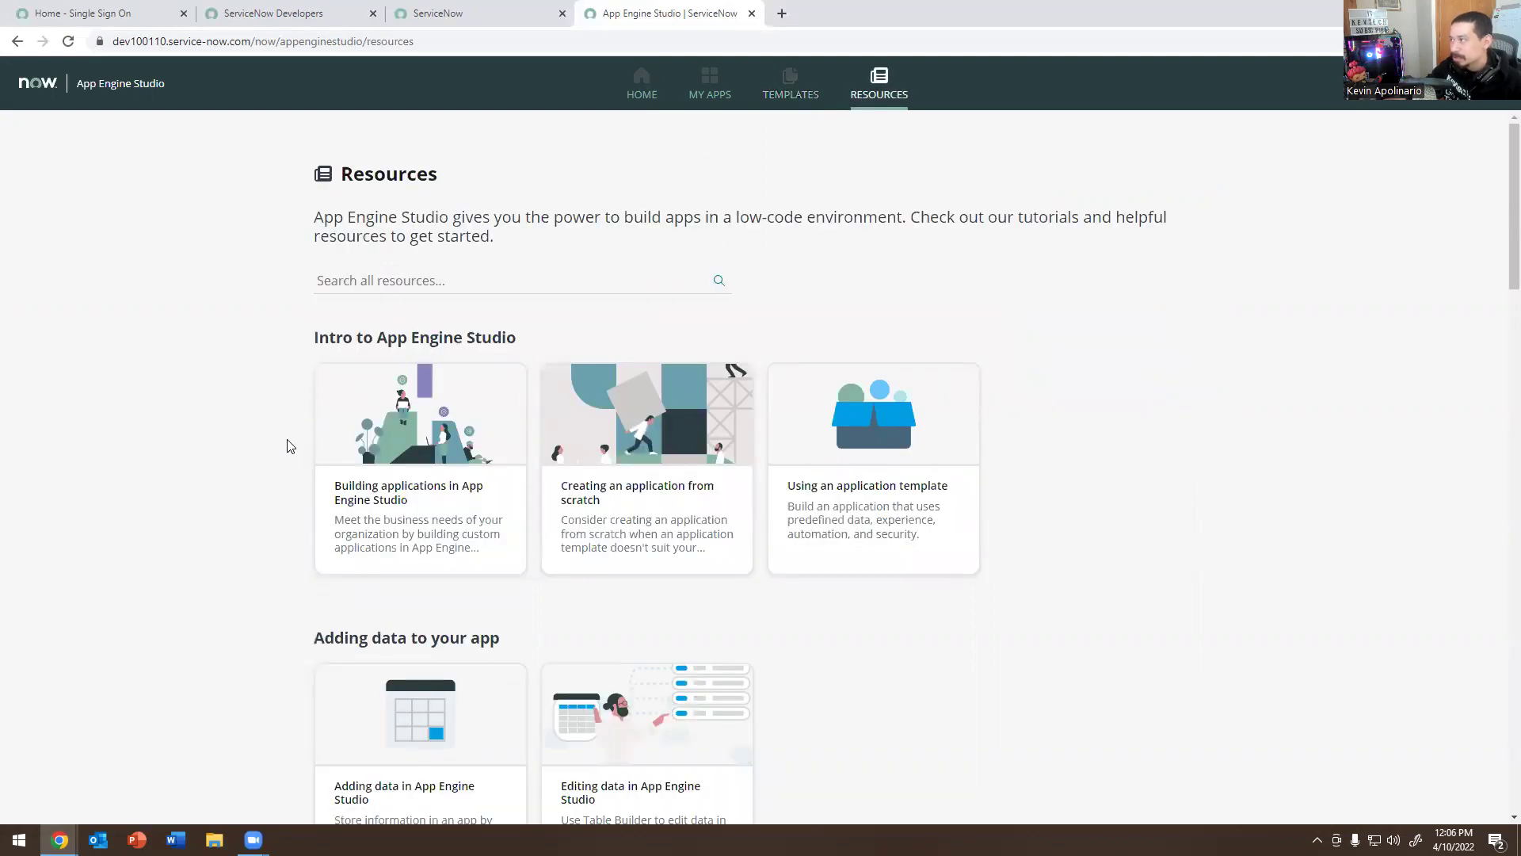
scroll(287, 446, "down", 3)
scroll(287, 446, "down", 2)
scroll(289, 449, "down", 2)
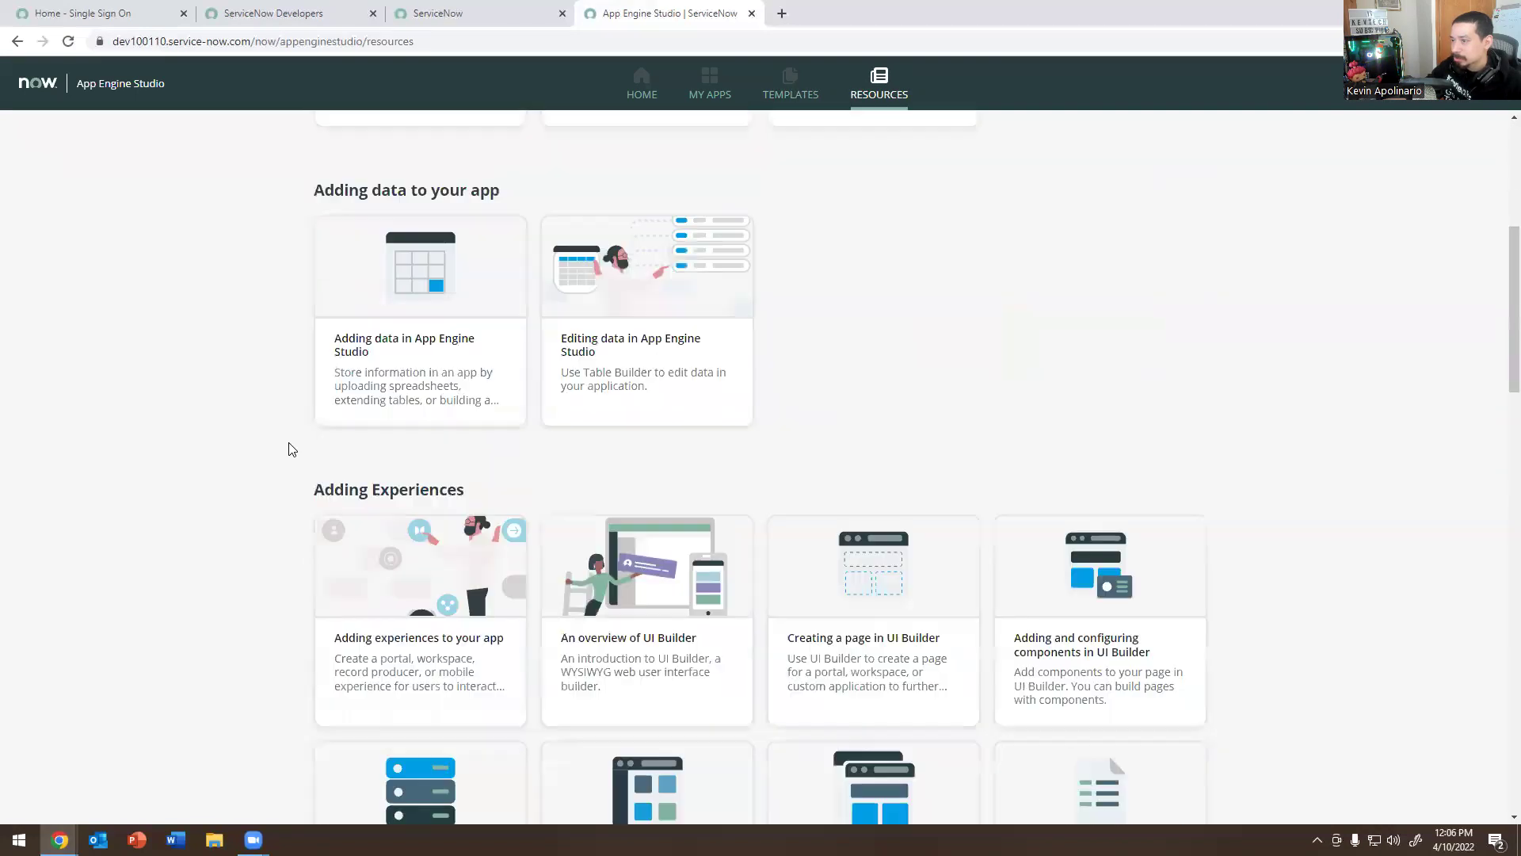
scroll(289, 447, "down", 3)
scroll(289, 448, "down", 2)
scroll(289, 447, "down", 1)
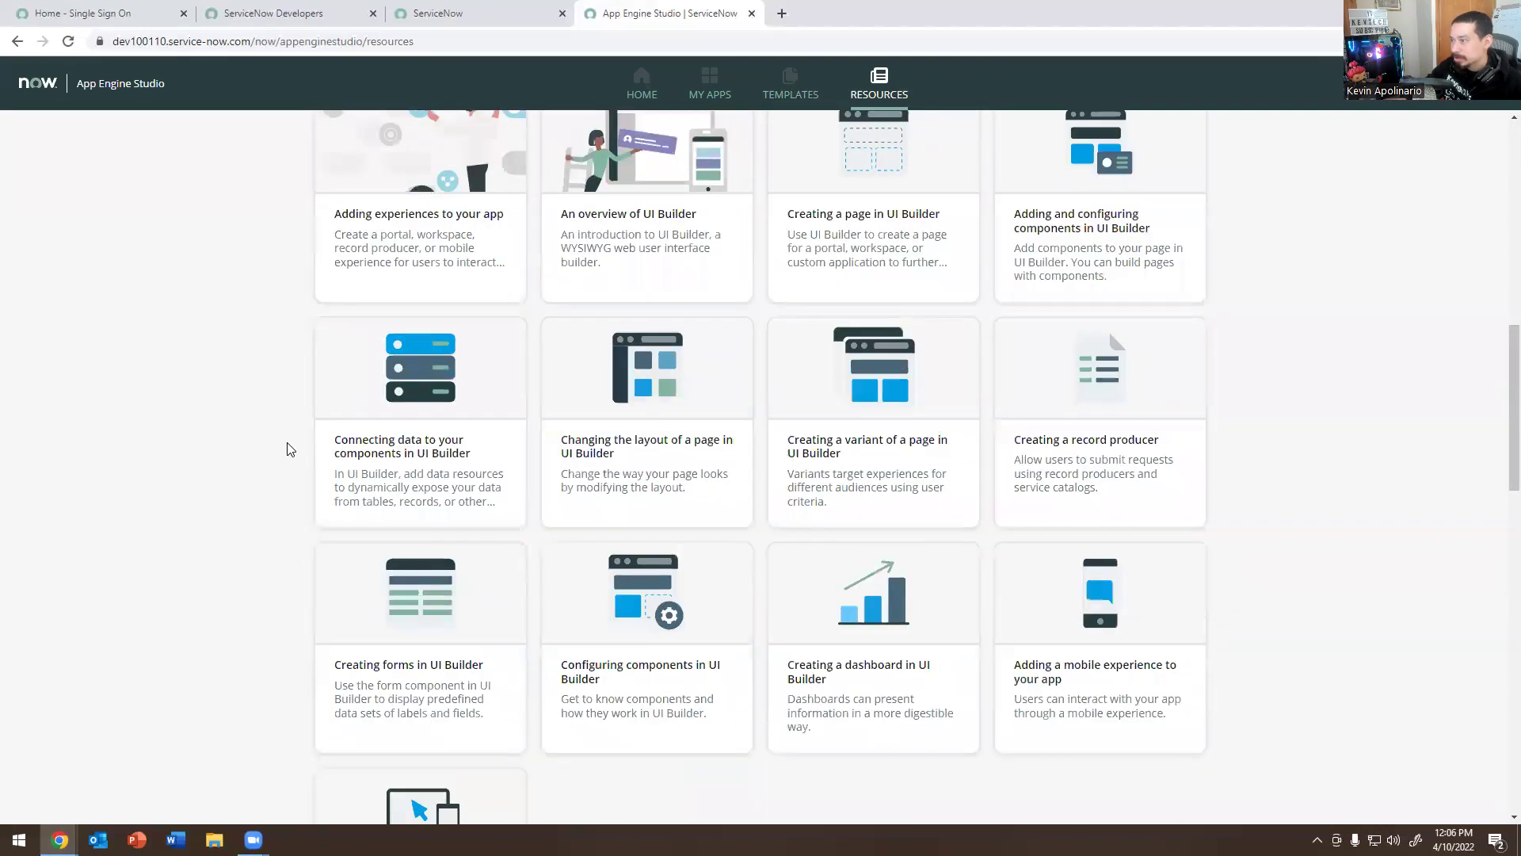
scroll(635, 447, "up", 2)
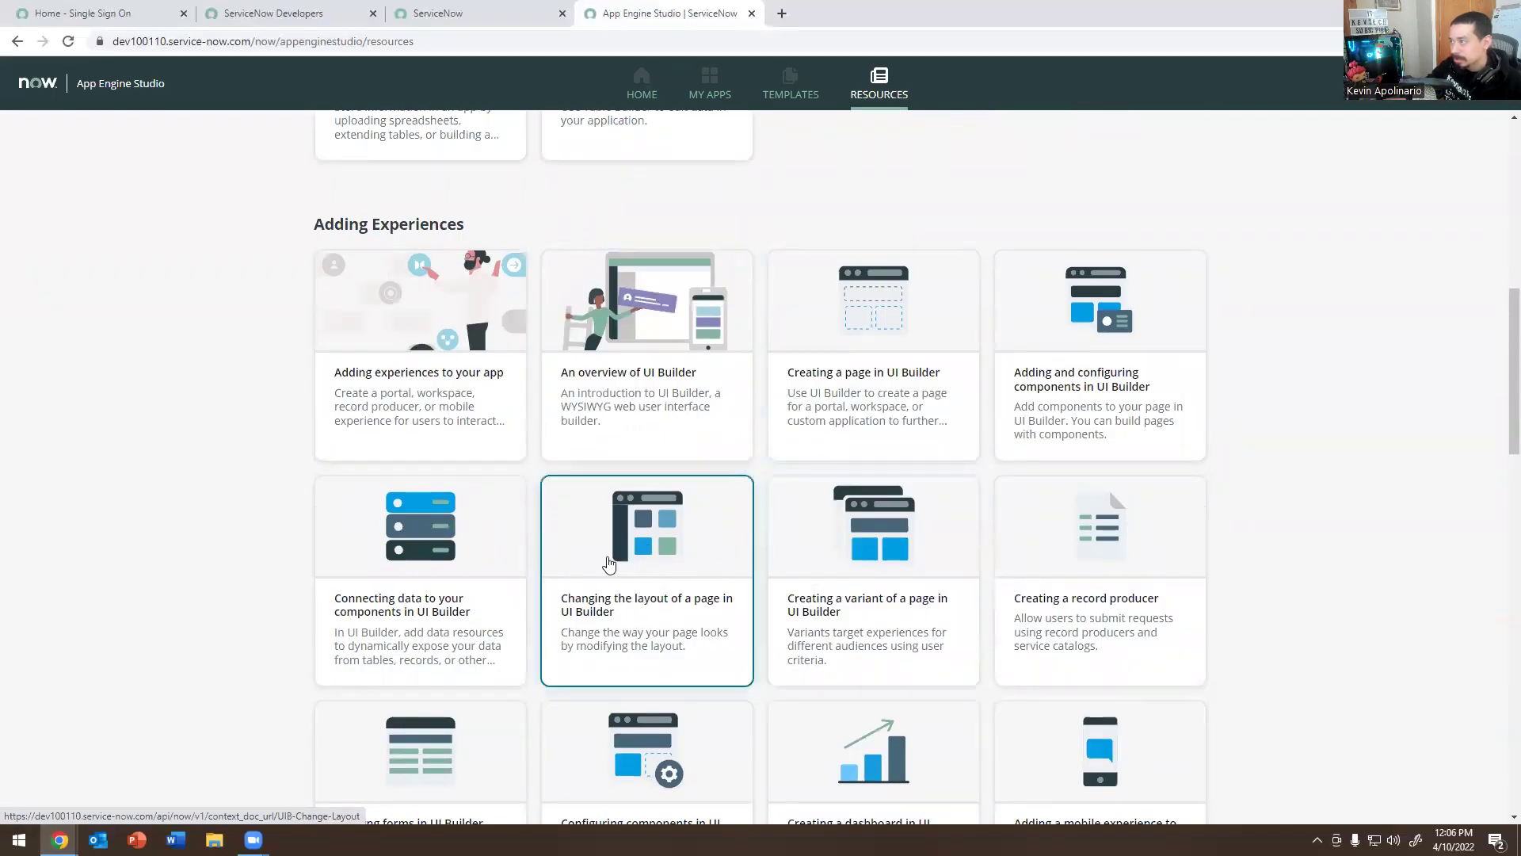
scroll(643, 549, "down", 3)
scroll(612, 564, "up", 2)
scroll(612, 565, "up", 2)
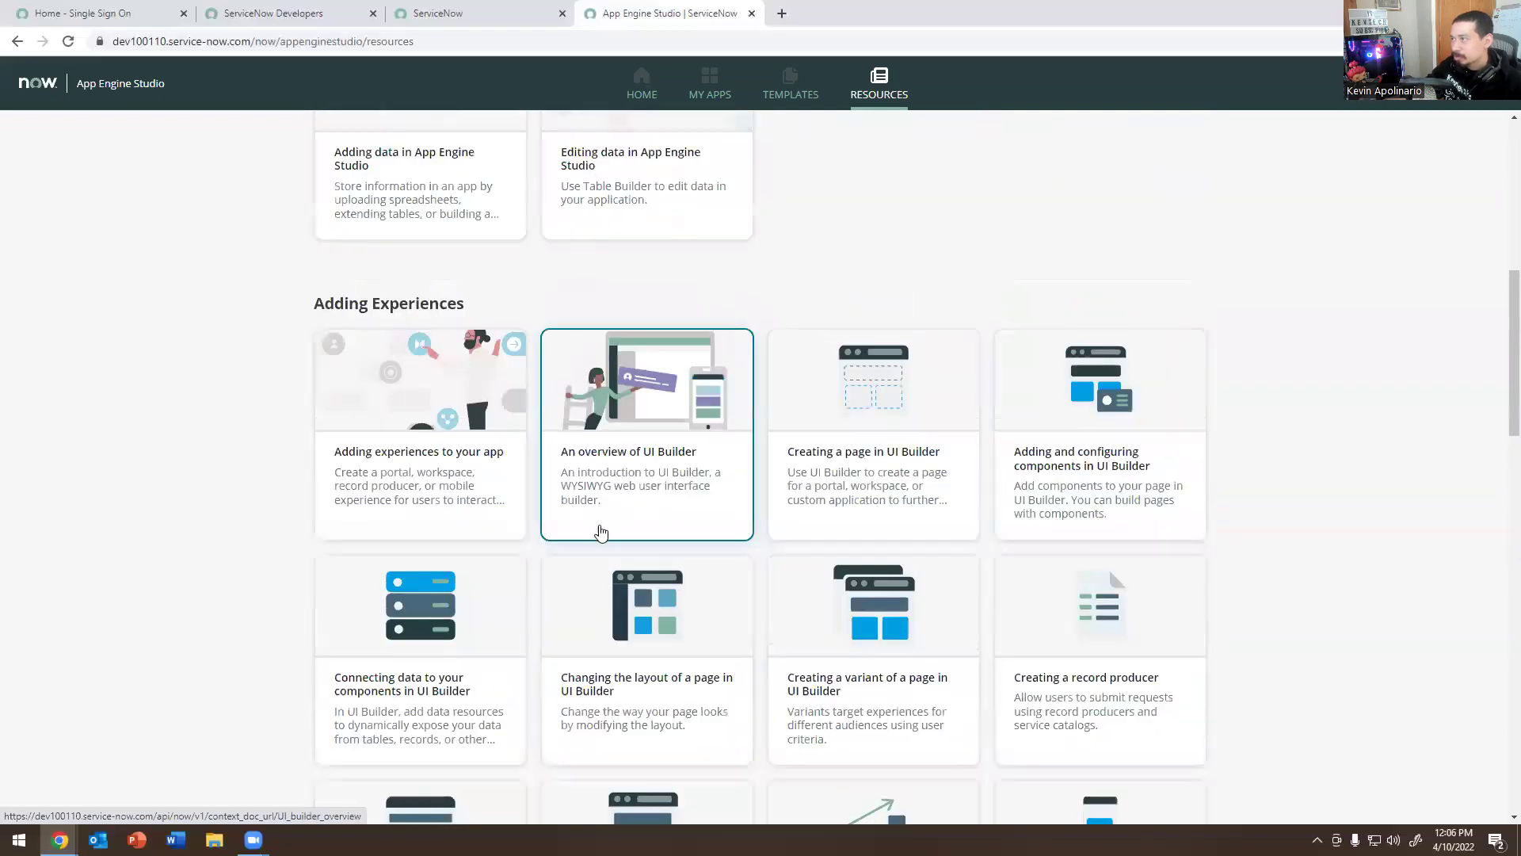
scroll(618, 523, "down", 3)
scroll(634, 475, "down", 4)
scroll(634, 473, "down", 3)
scroll(475, 499, "down", 3)
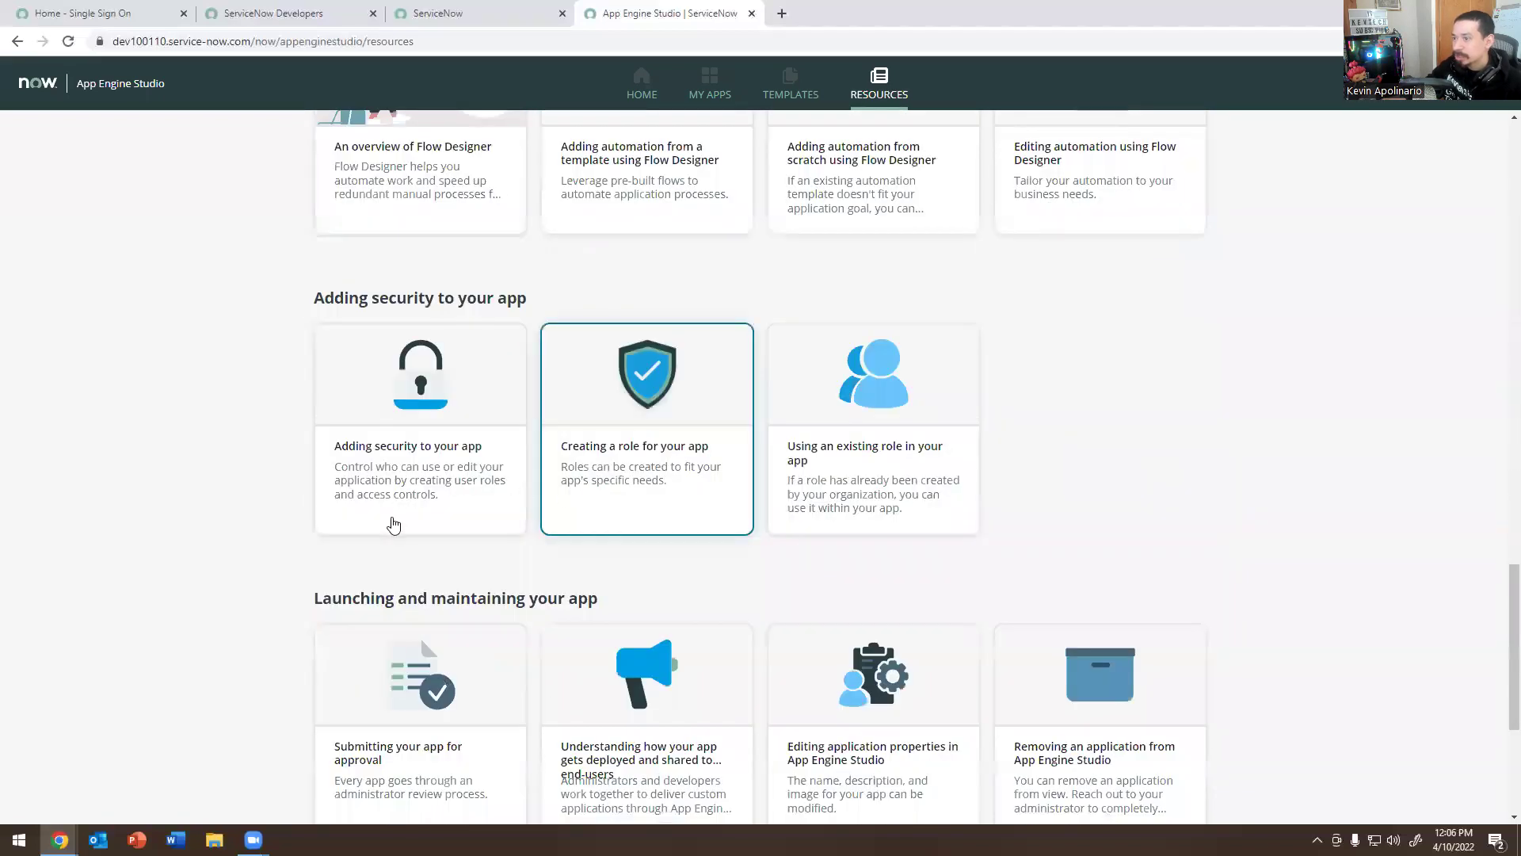
scroll(393, 524, "down", 3)
scroll(220, 494, "down", 1)
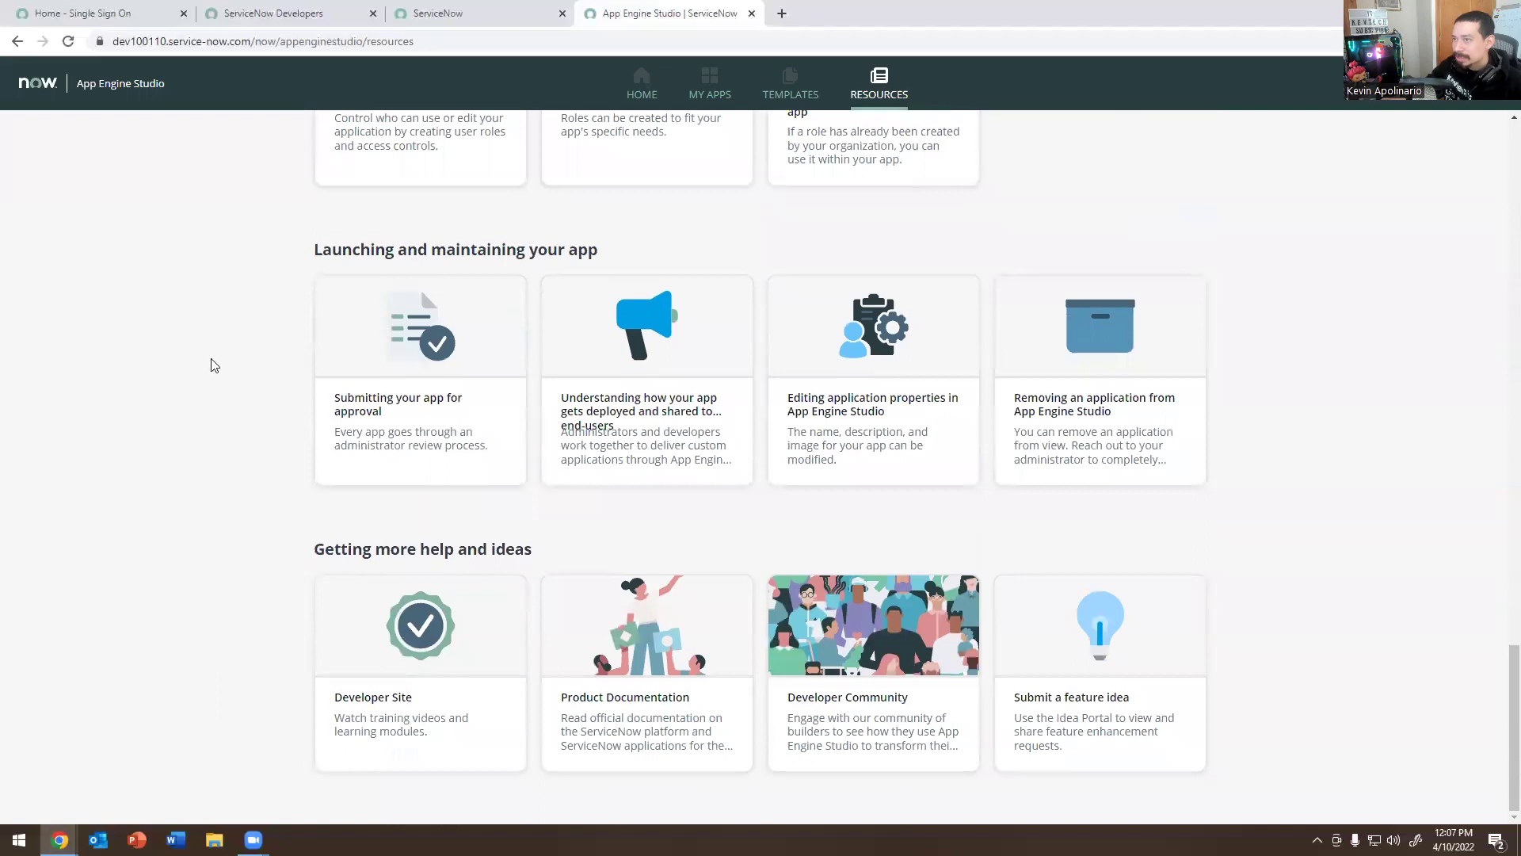
scroll(219, 374, "up", 5)
scroll(214, 375, "up", 4)
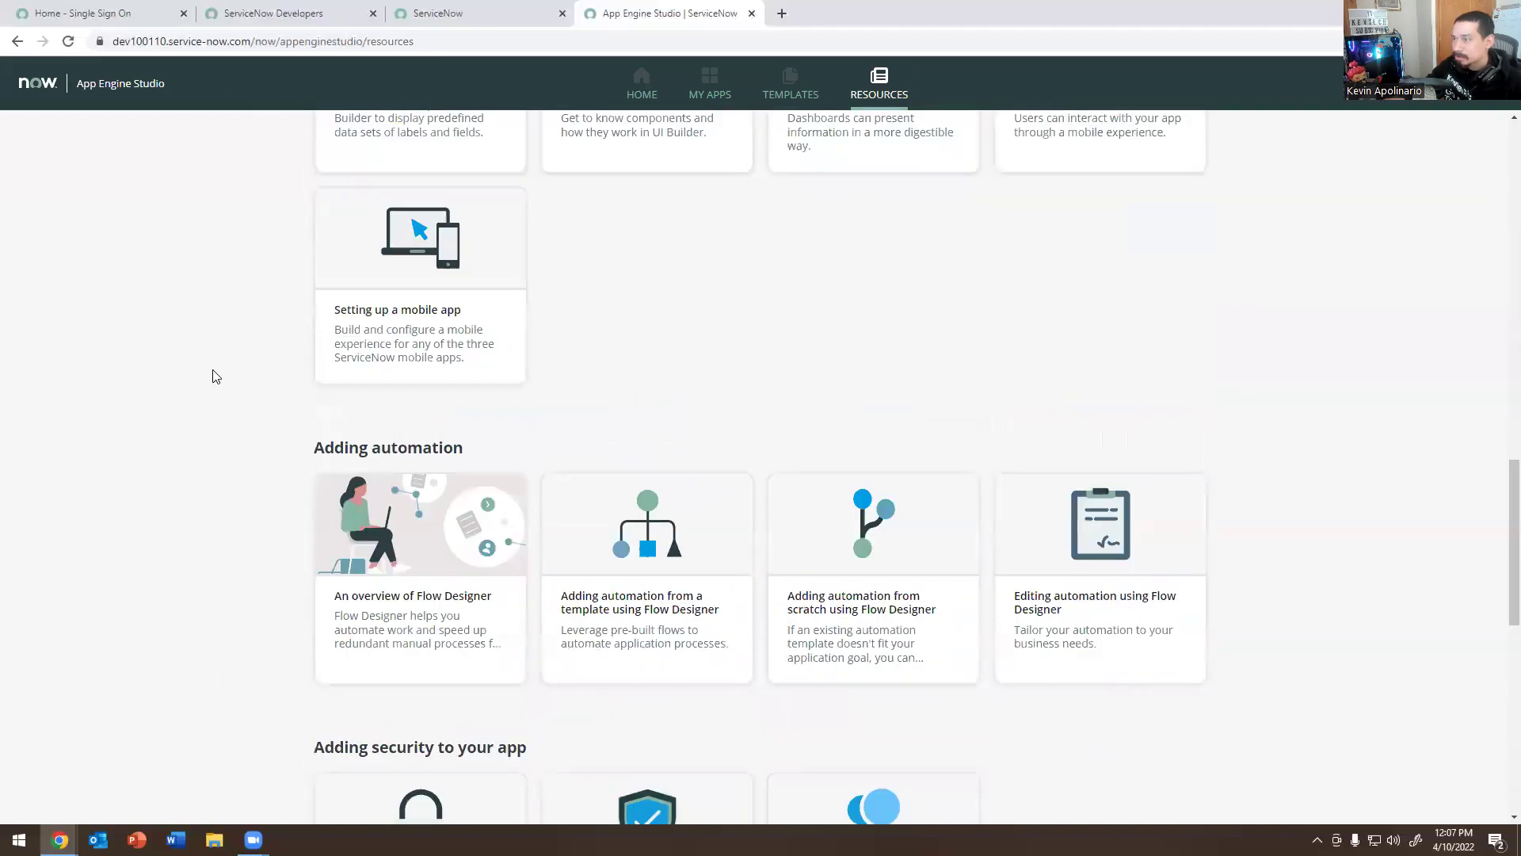
scroll(214, 374, "up", 5)
scroll(214, 375, "up", 3)
left_click(479, 12)
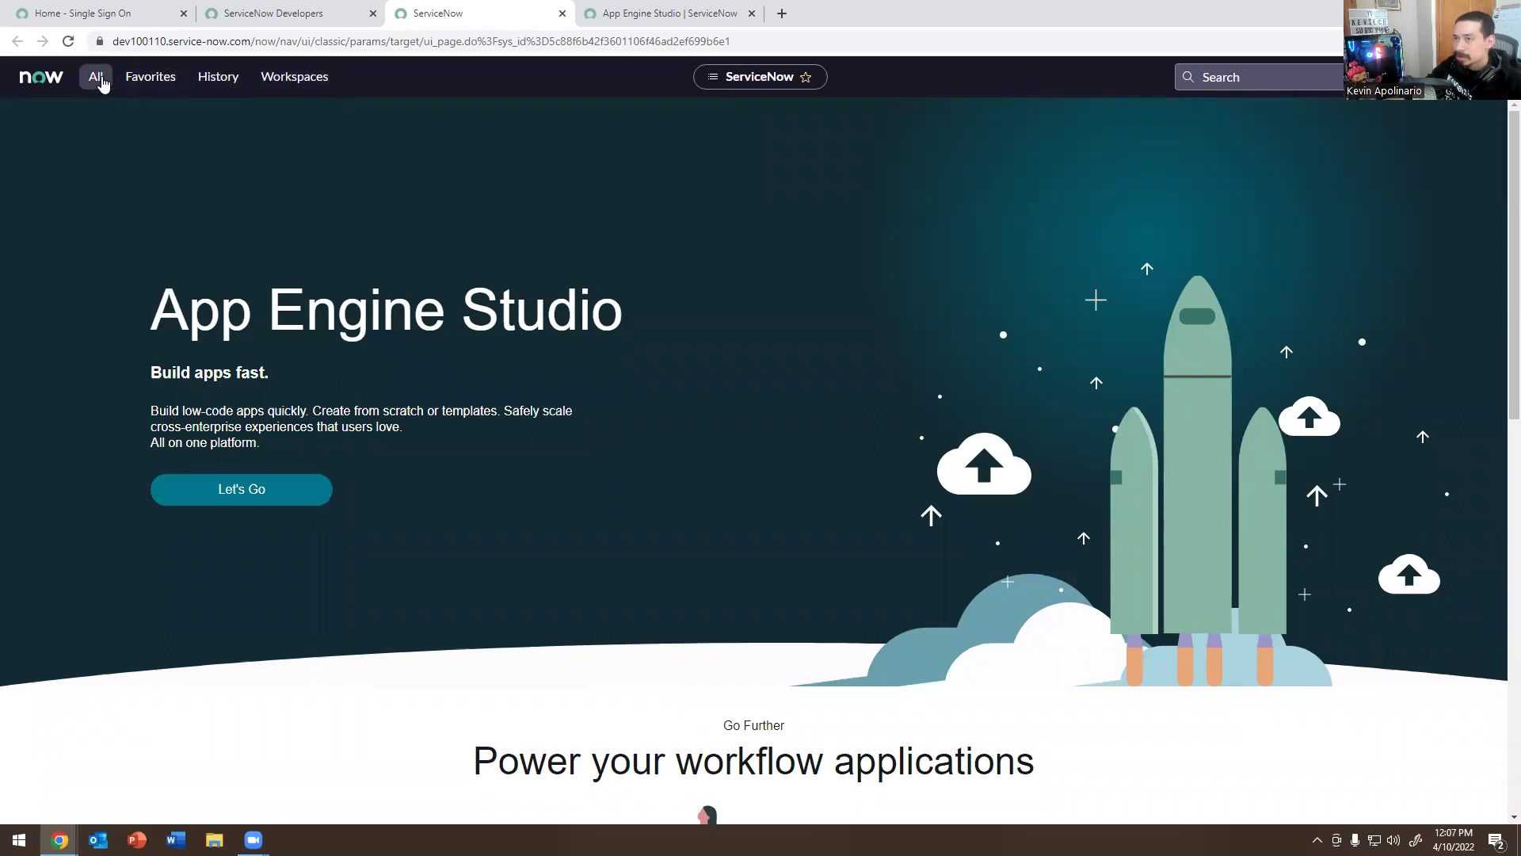
Choose Asset Workspace from the Workspaces menu to show the Hardware asset overview.
left_click(272, 83)
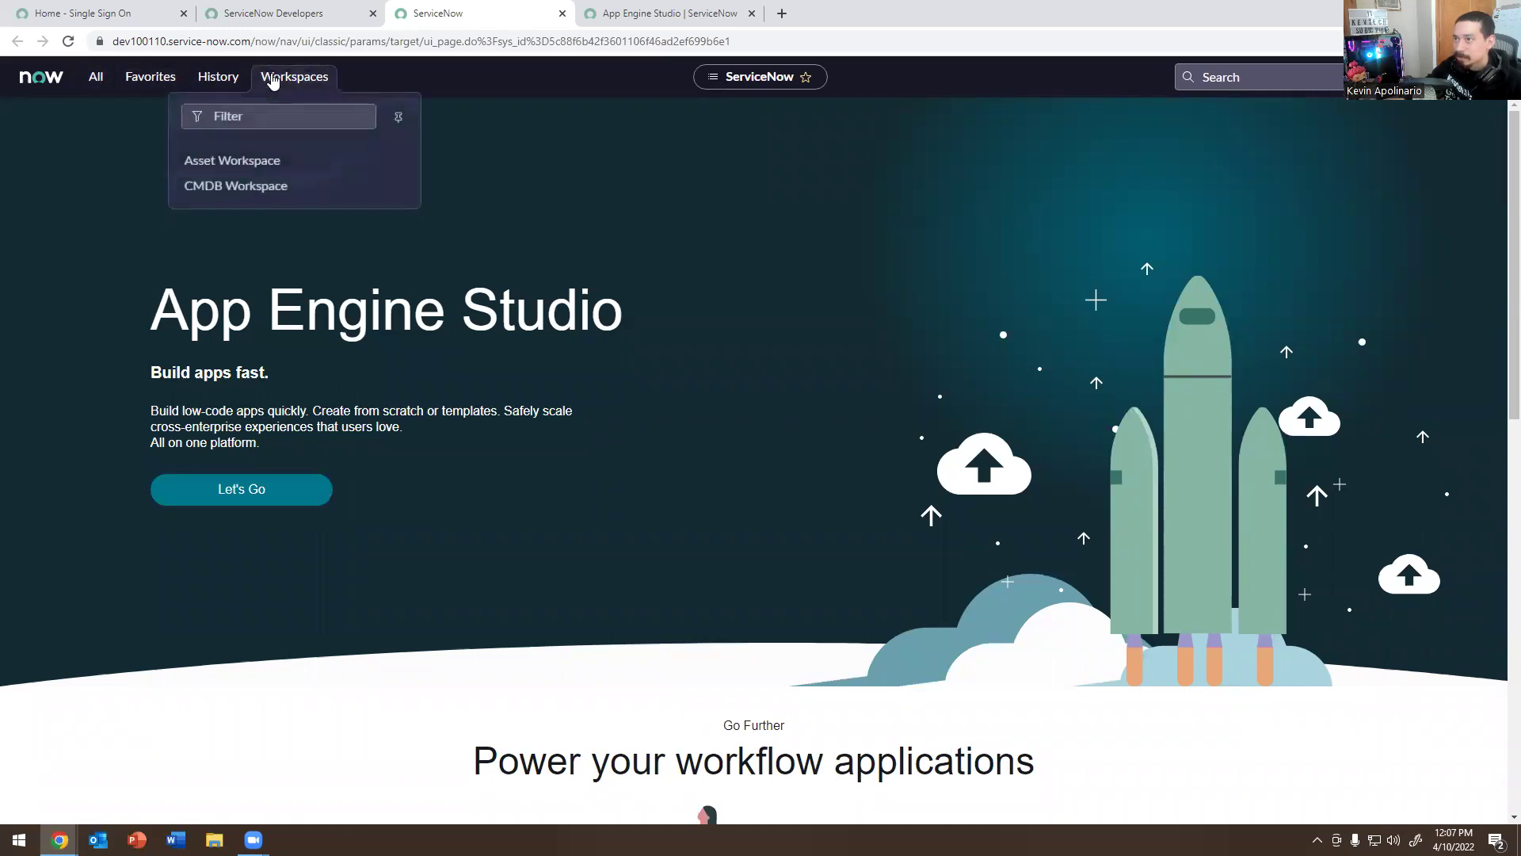
left_click(234, 156)
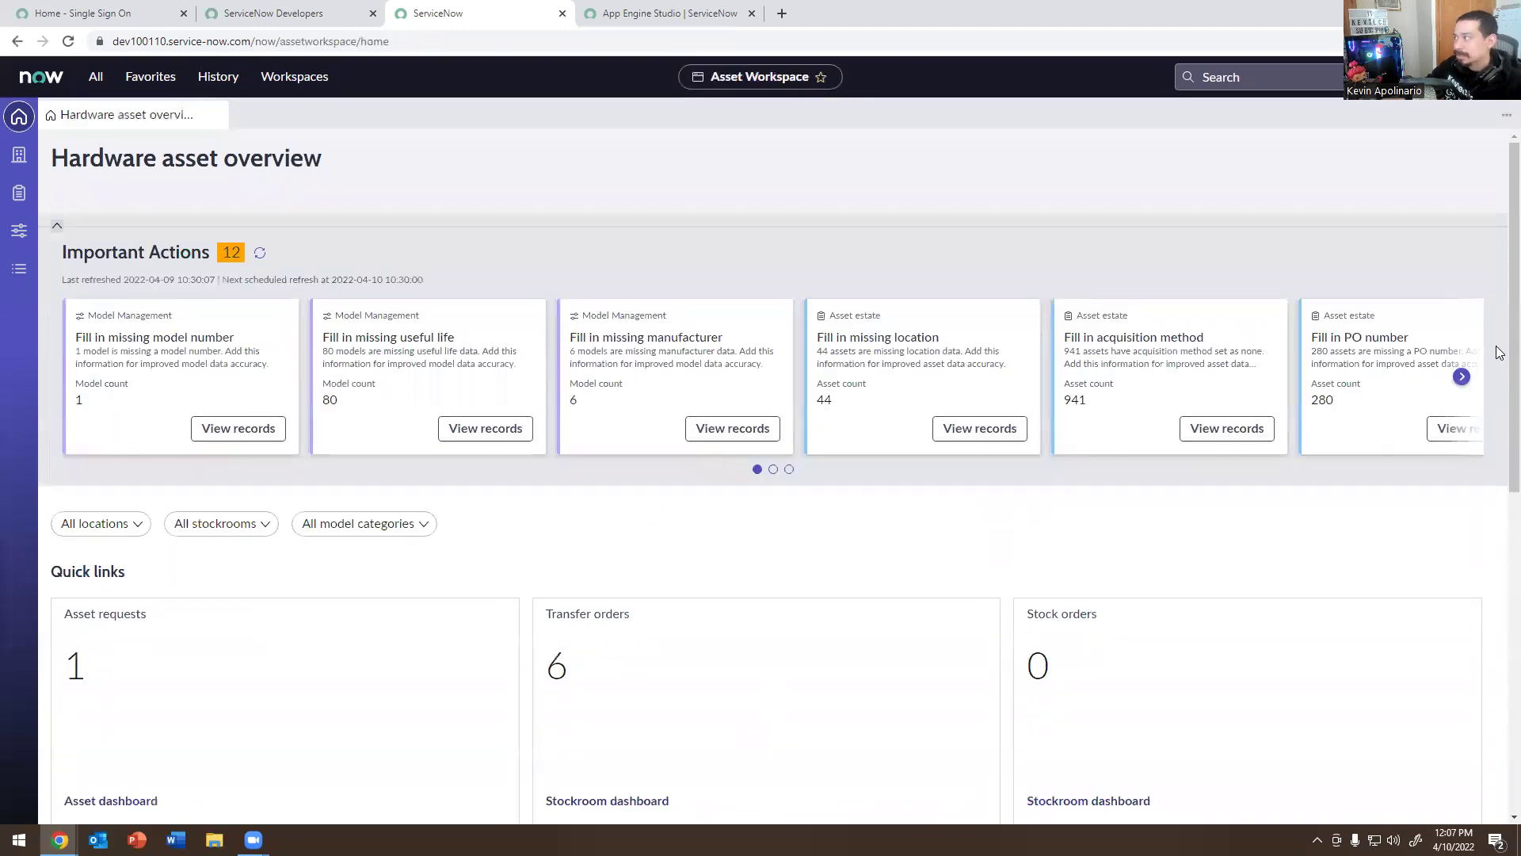
scroll(523, 369, "down", 3)
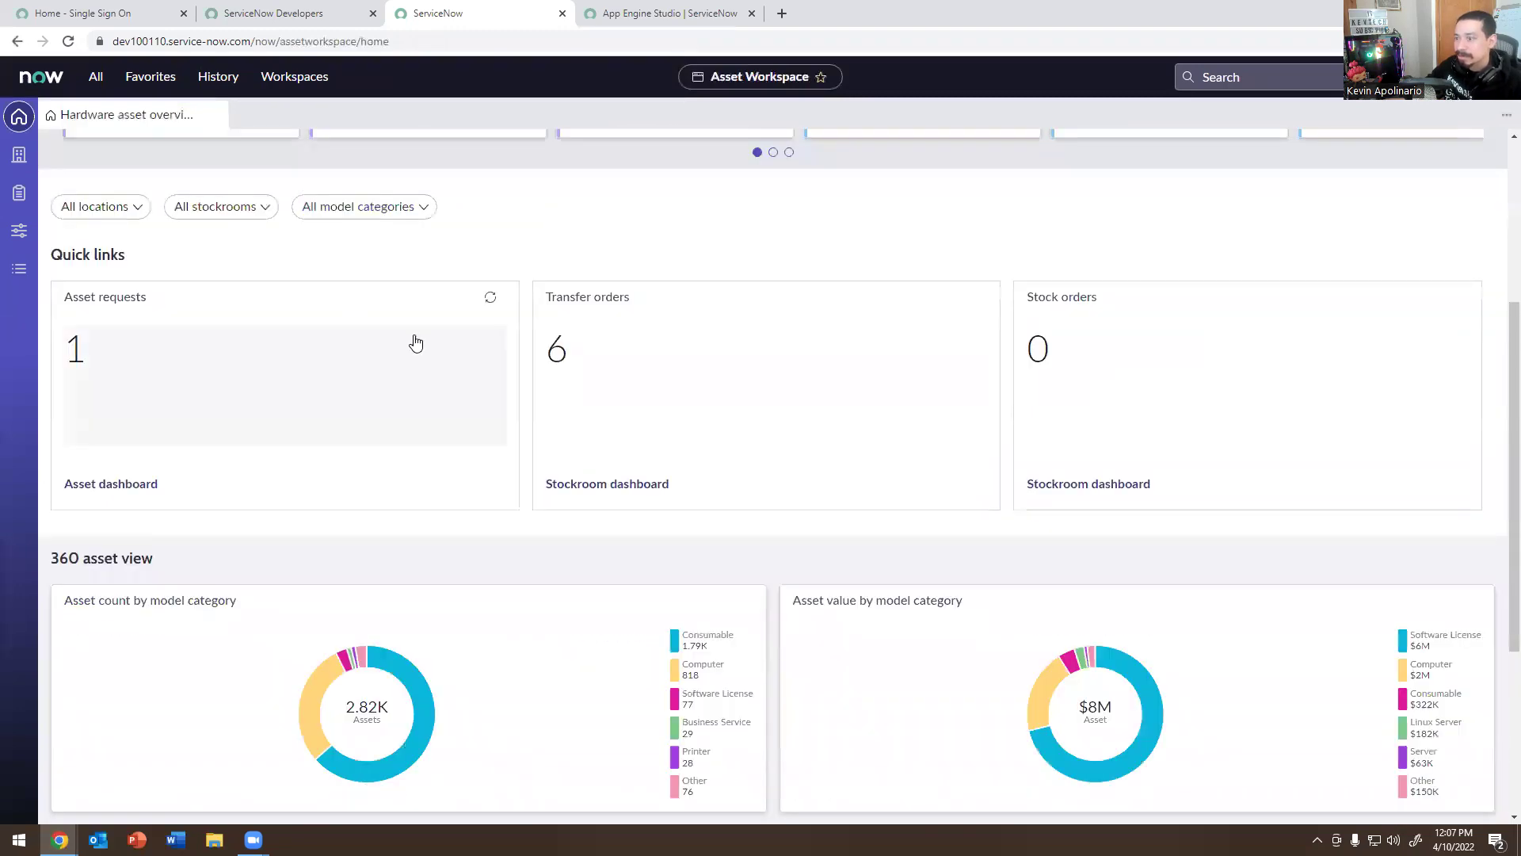
scroll(417, 344, "down", 5)
scroll(416, 344, "up", 10)
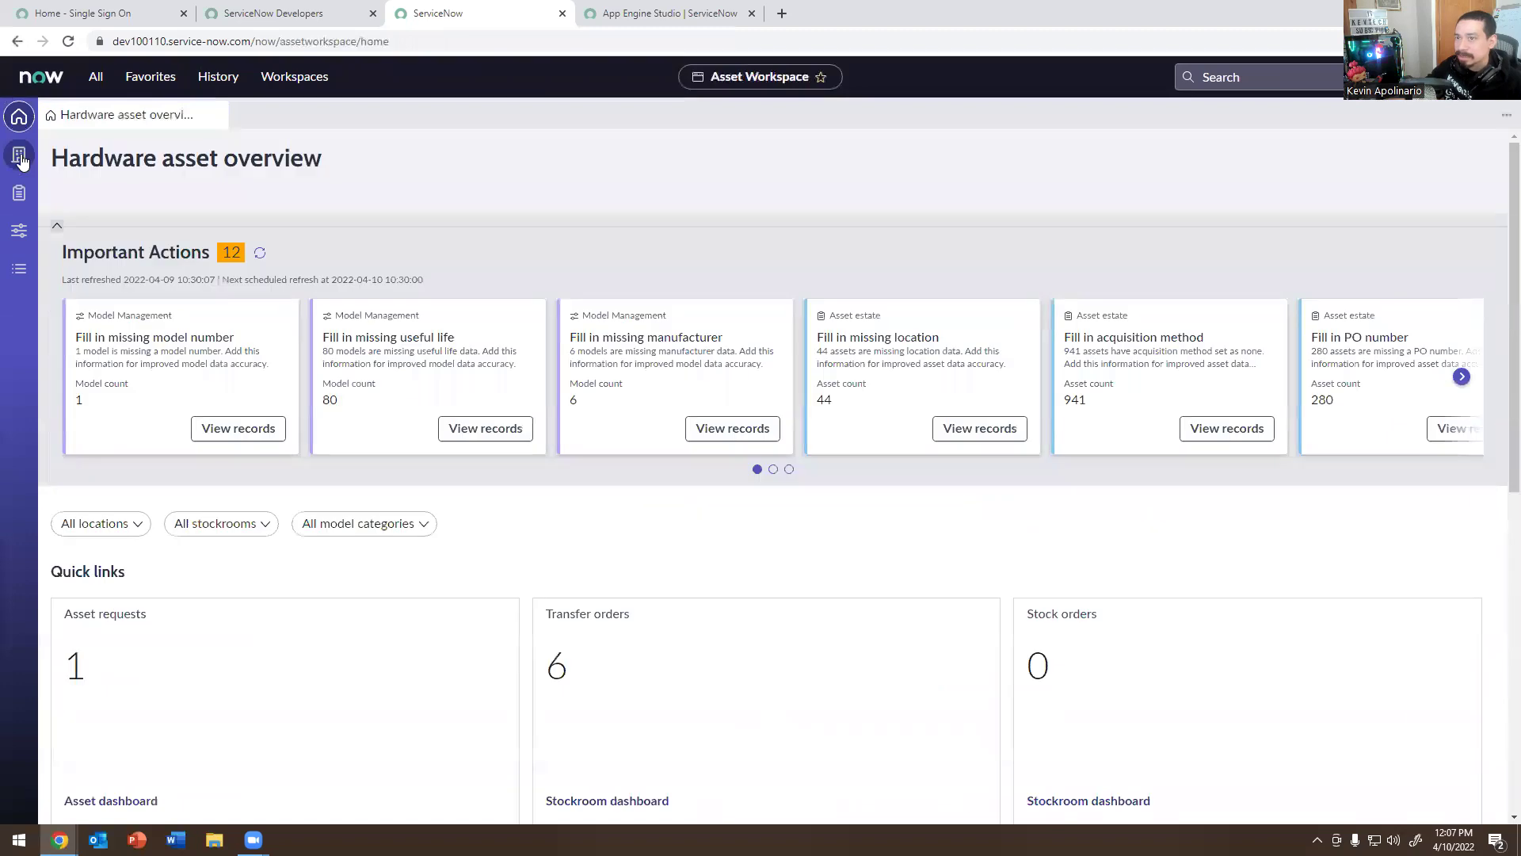
Visit Inventory, Asset estate, Model management and Asset operations, then show the developer tab.
left_click(20, 154)
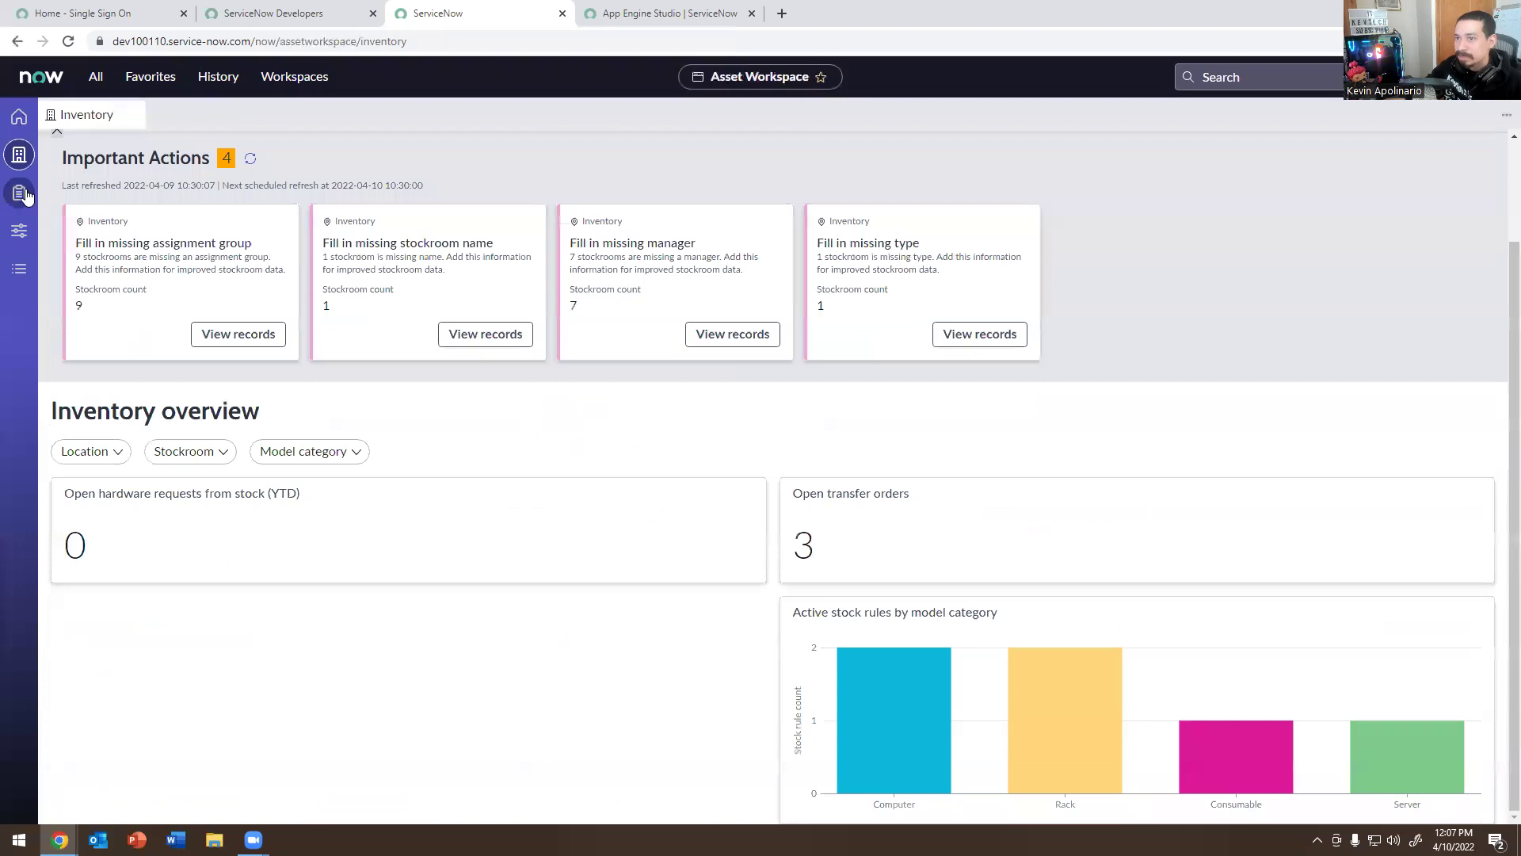
left_click(20, 193)
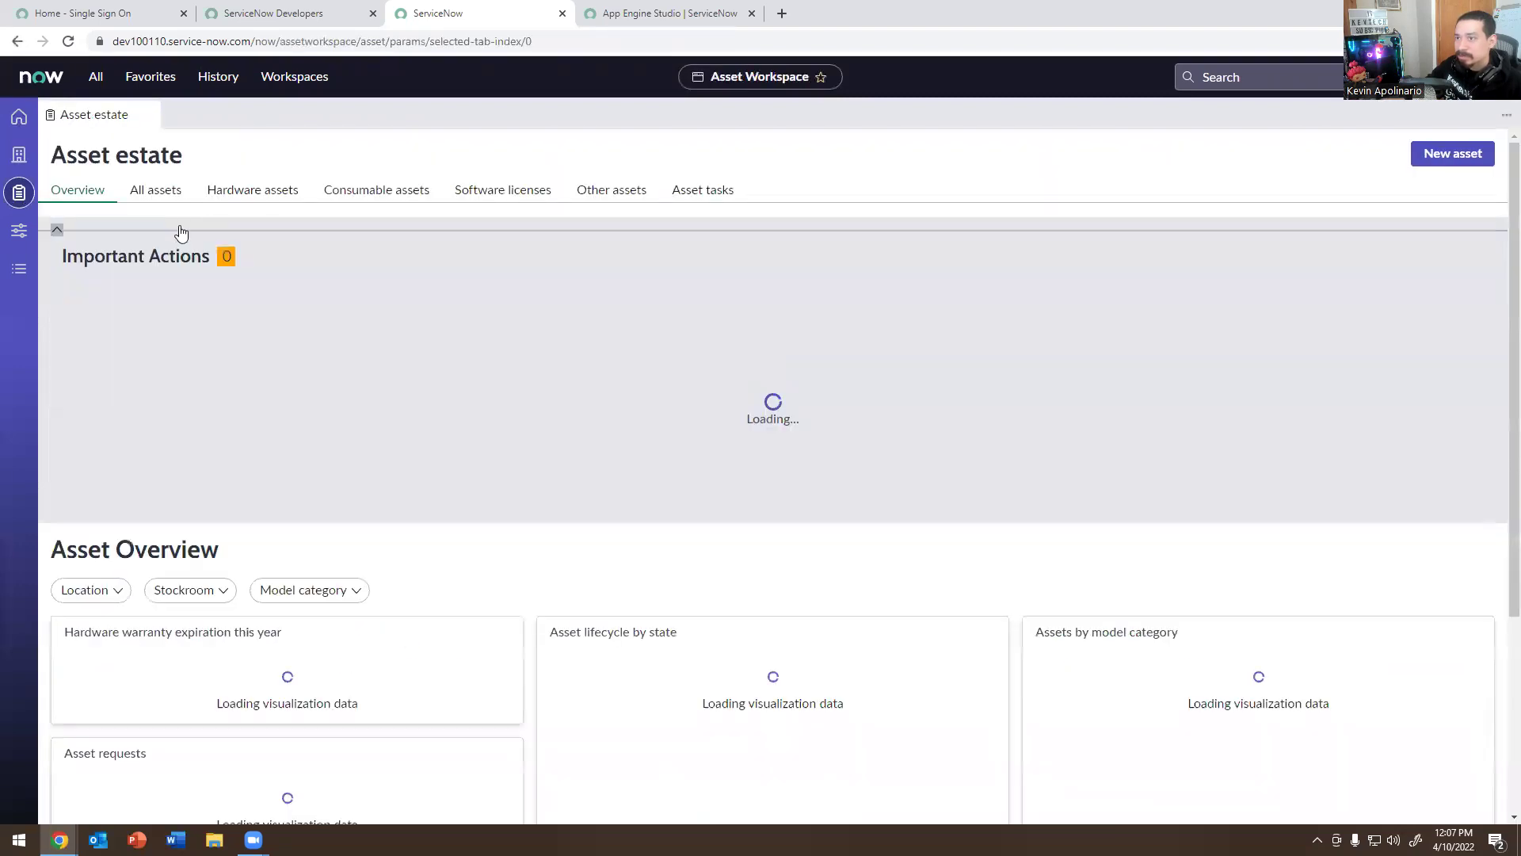
scroll(205, 276, "down", 2)
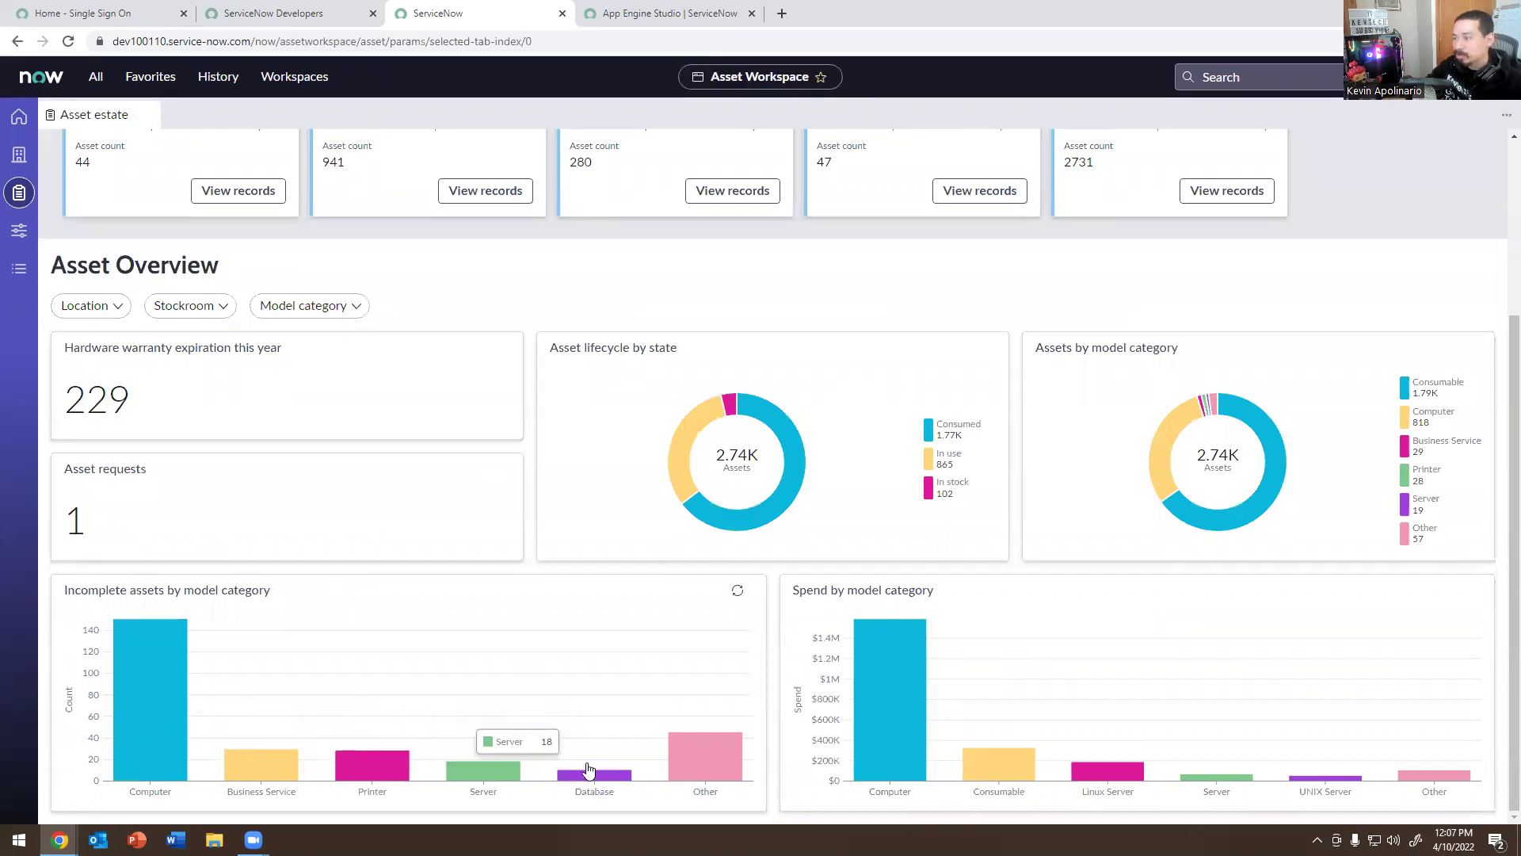
scroll(738, 591, "up", 3)
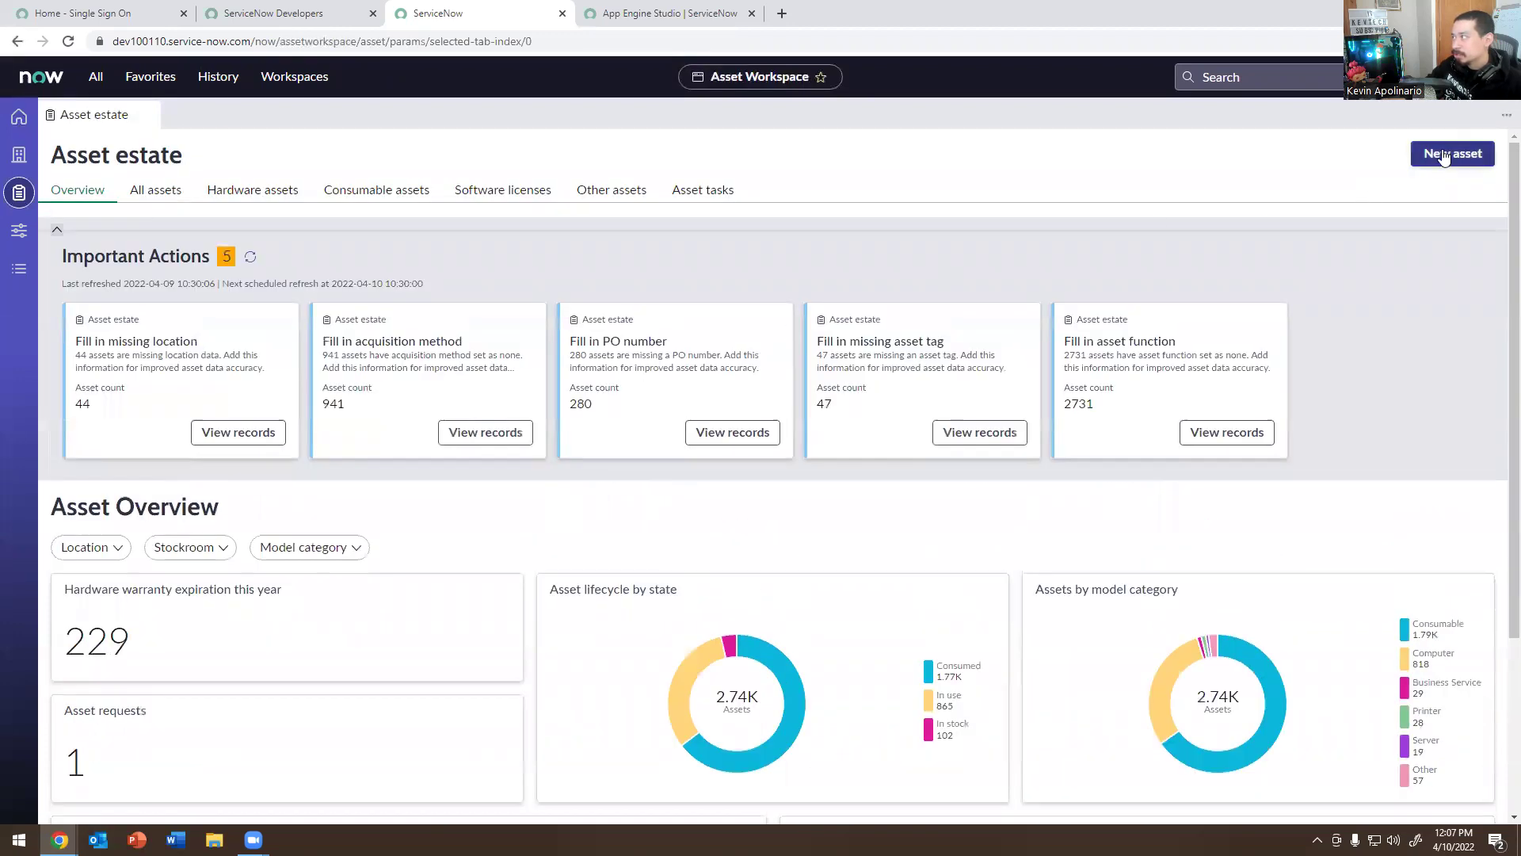
left_click(18, 231)
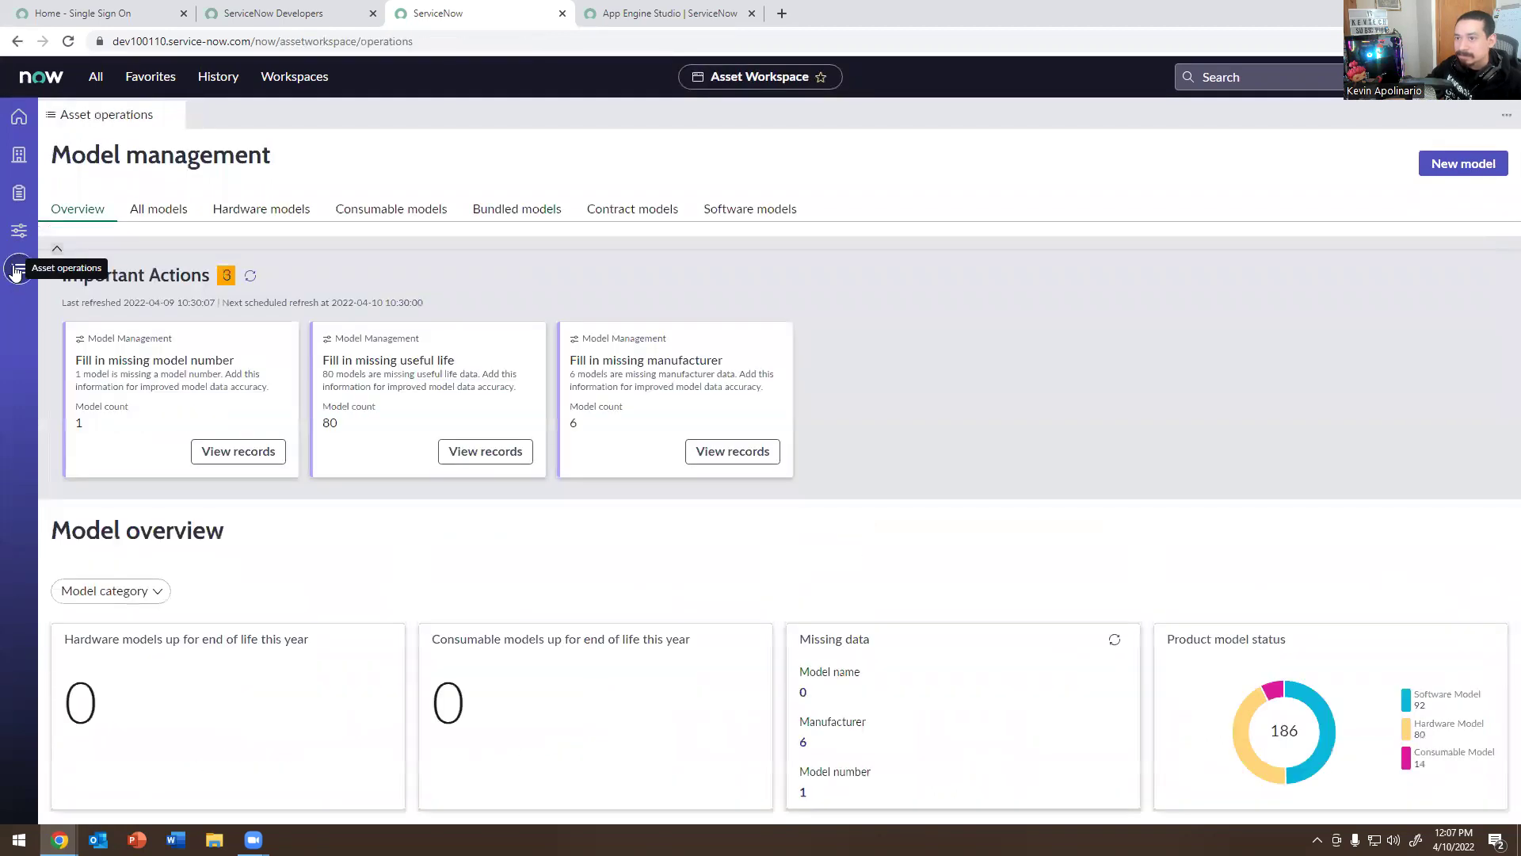
left_click(17, 268)
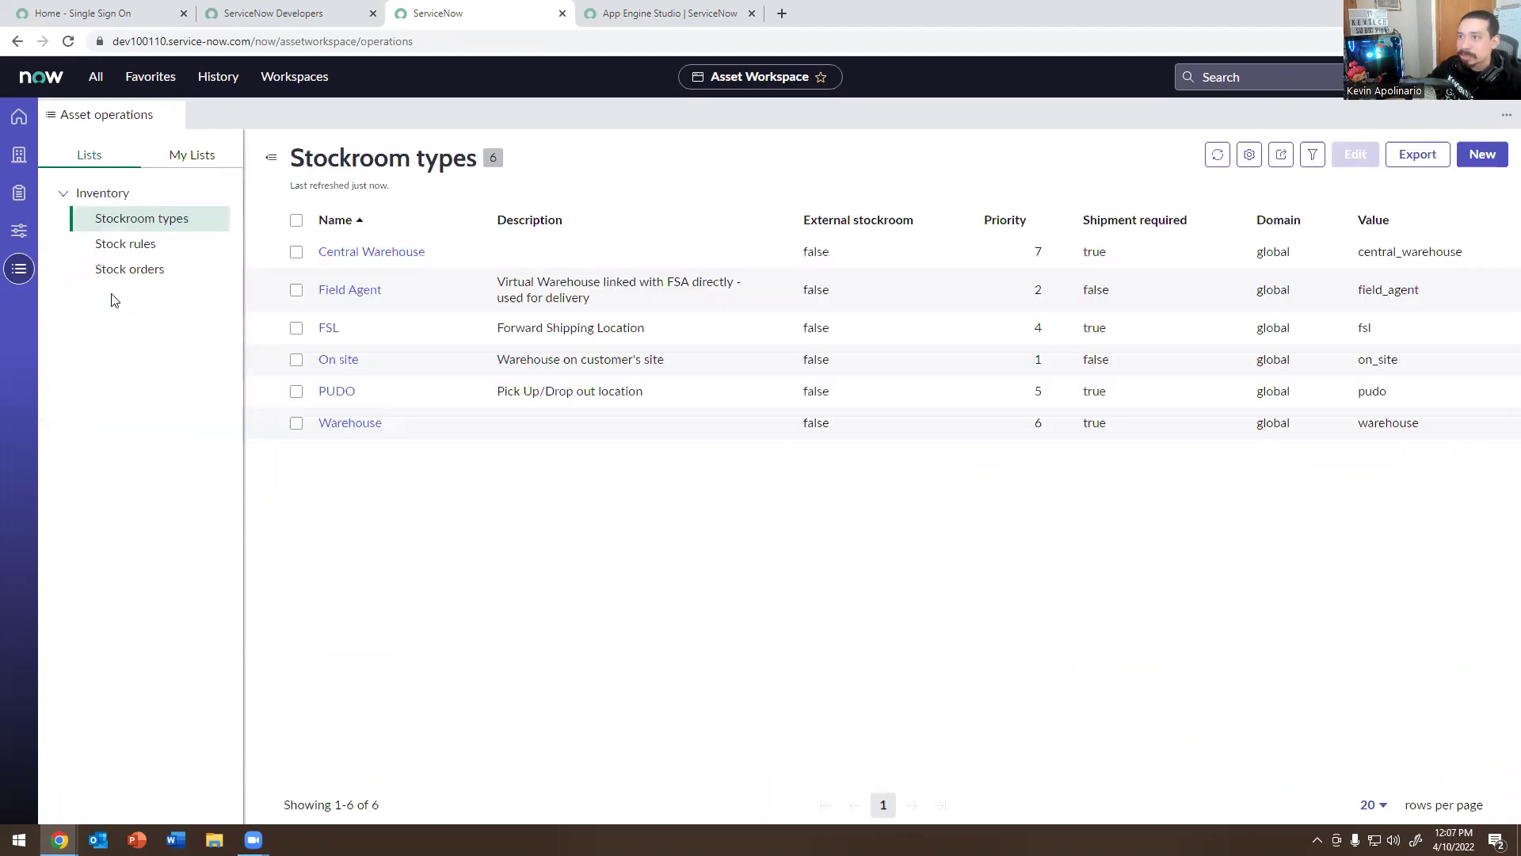
left_click(18, 116)
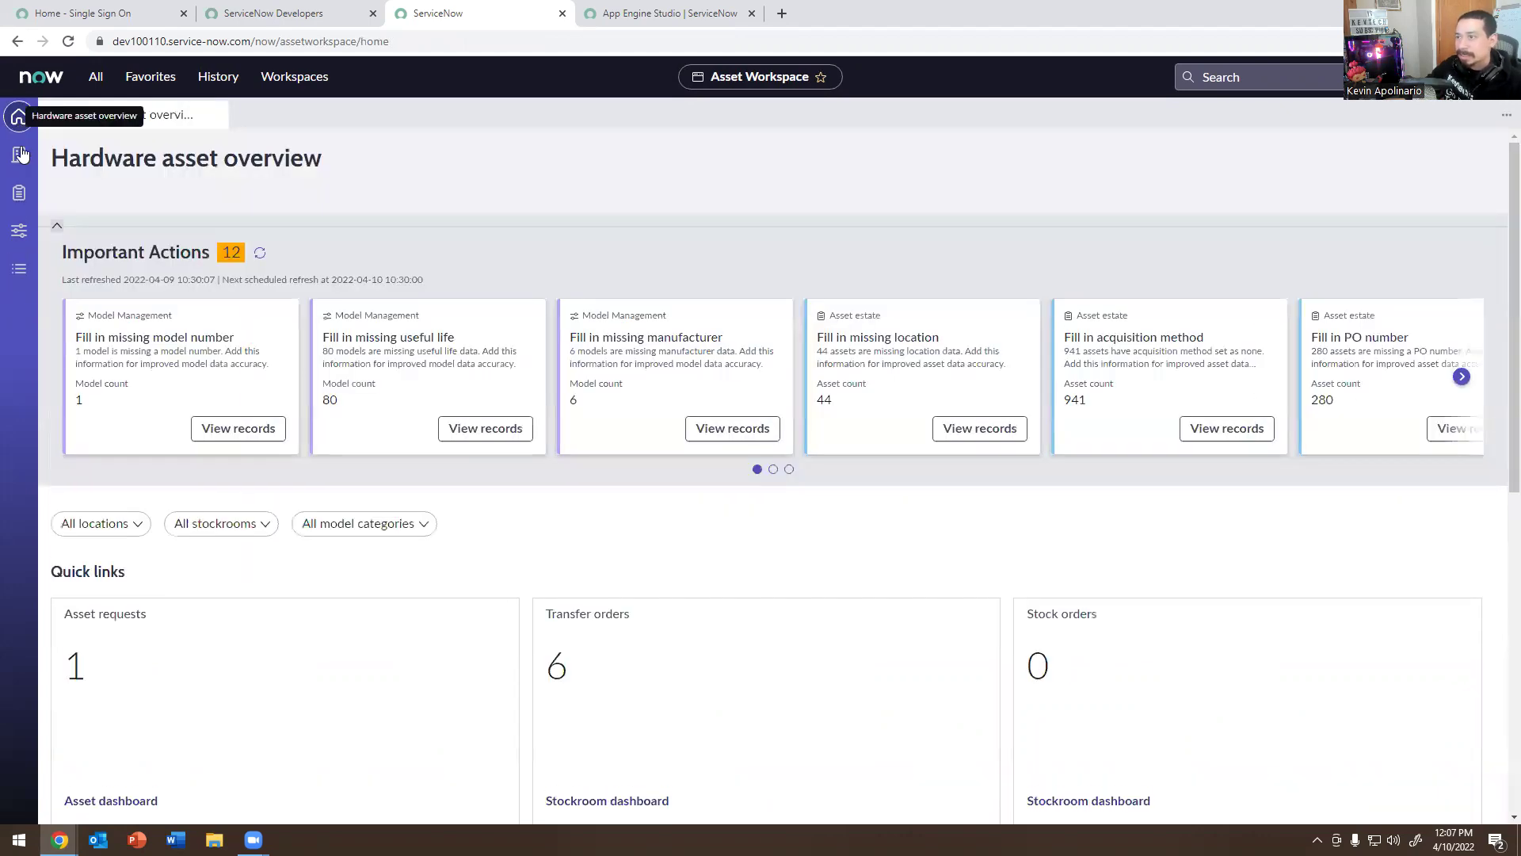
left_click(268, 12)
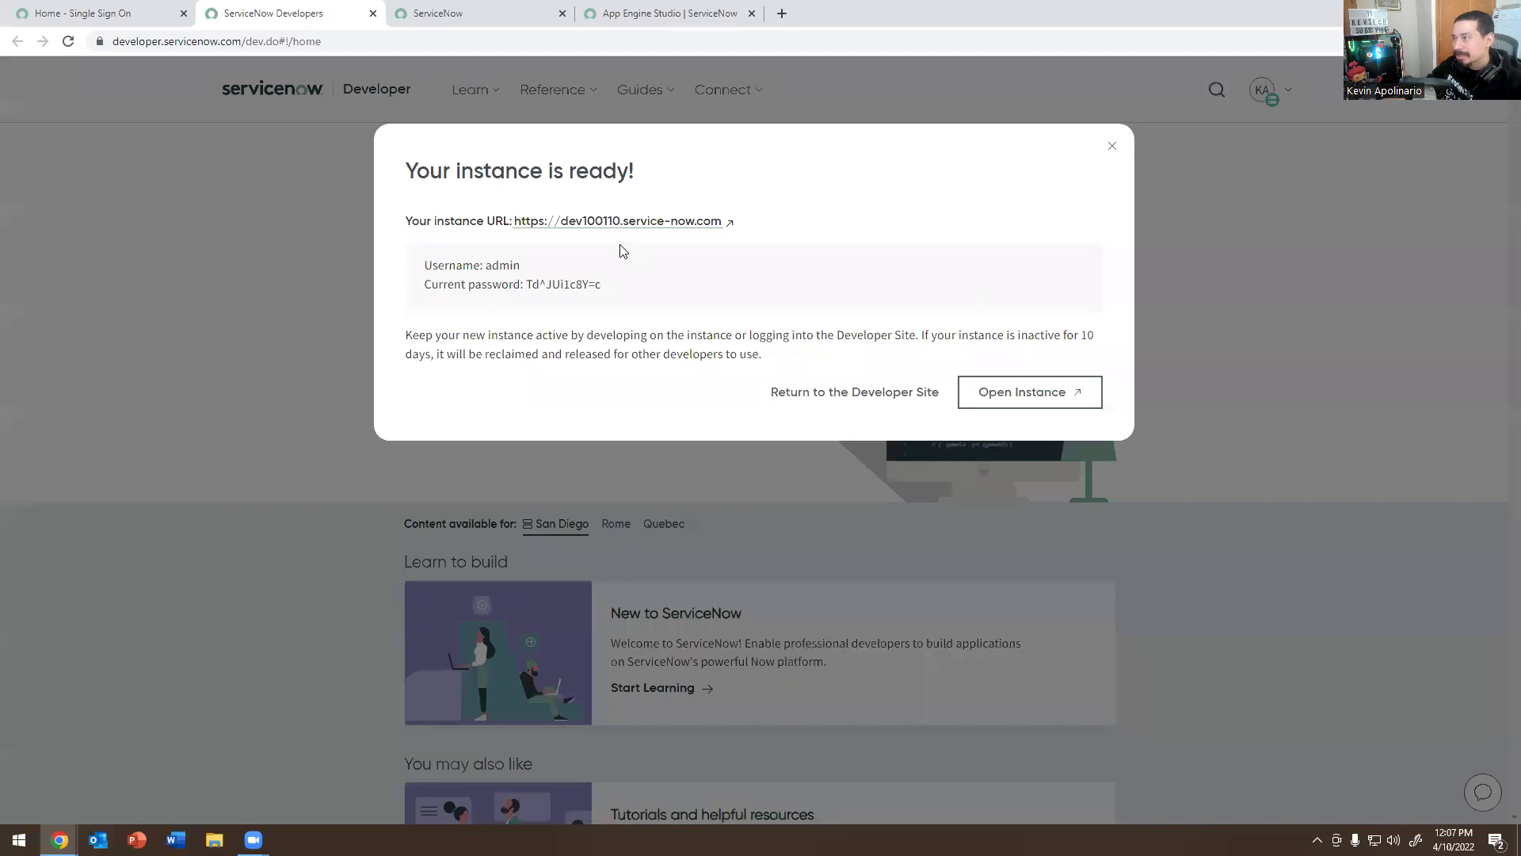
Open the instance URL from 'Your instance is ready!' in a new tab, then close the developer site.
left_click_drag(600, 286, 604, 238)
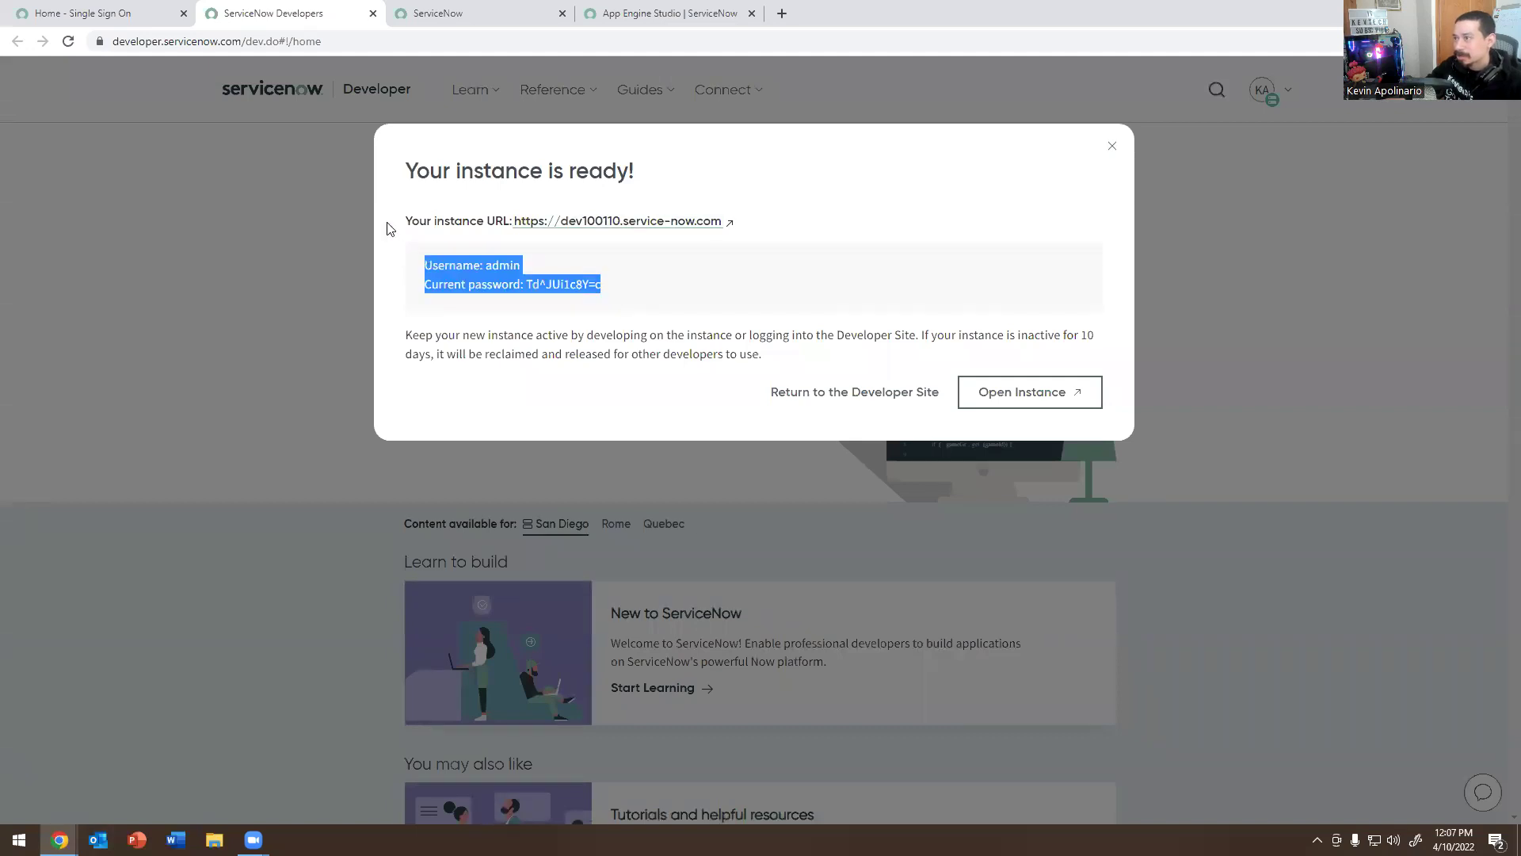
left_click(618, 222)
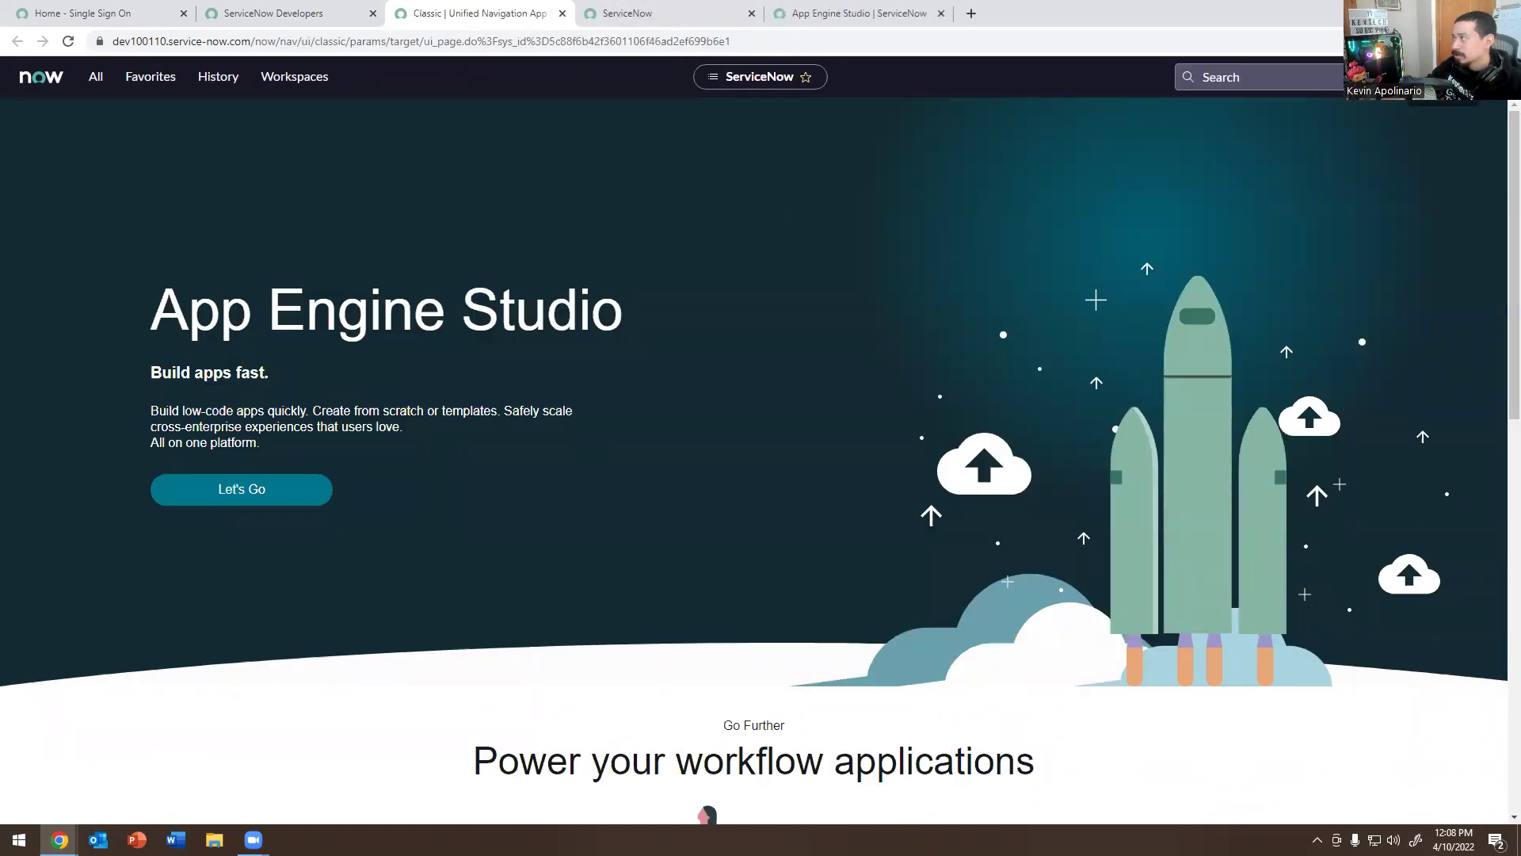
scroll(761, 339, "down", 3)
scroll(677, 384, "down", 3)
scroll(566, 407, "down", 3)
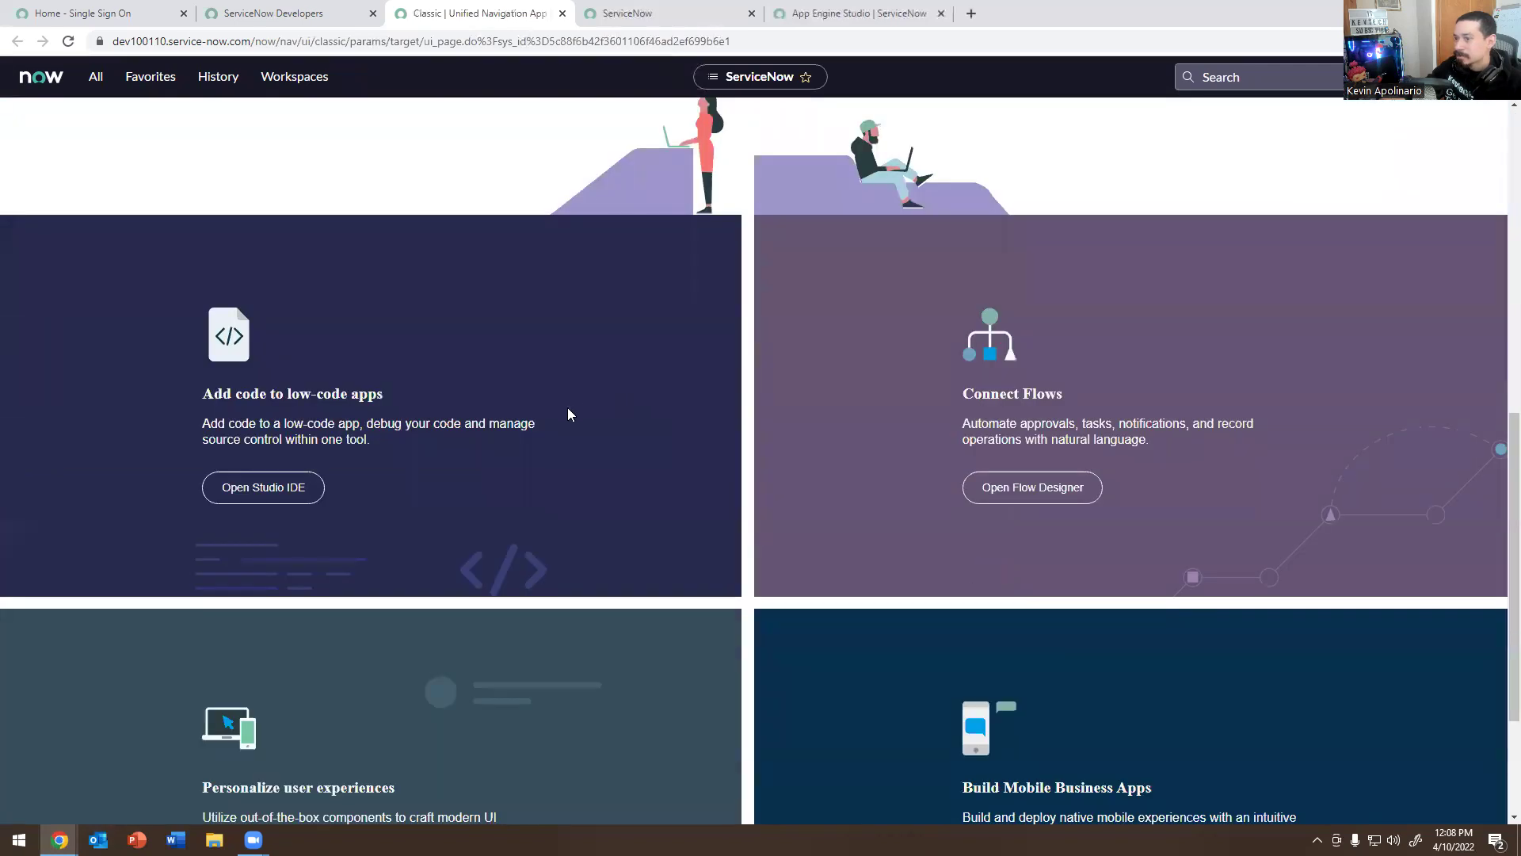
scroll(567, 407, "up", 9)
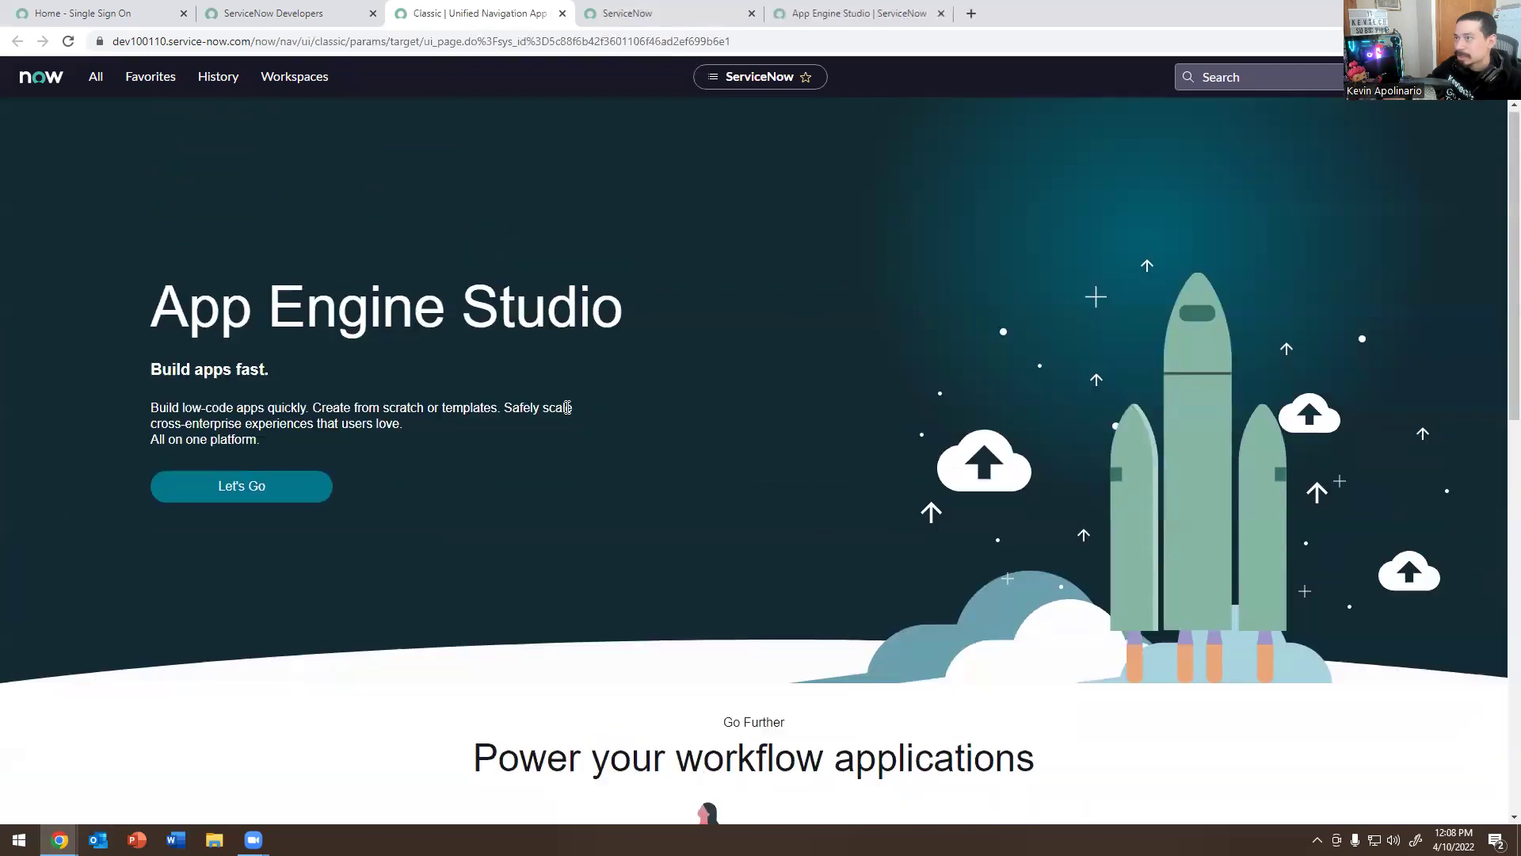
left_click(315, 13)
left_click(372, 14)
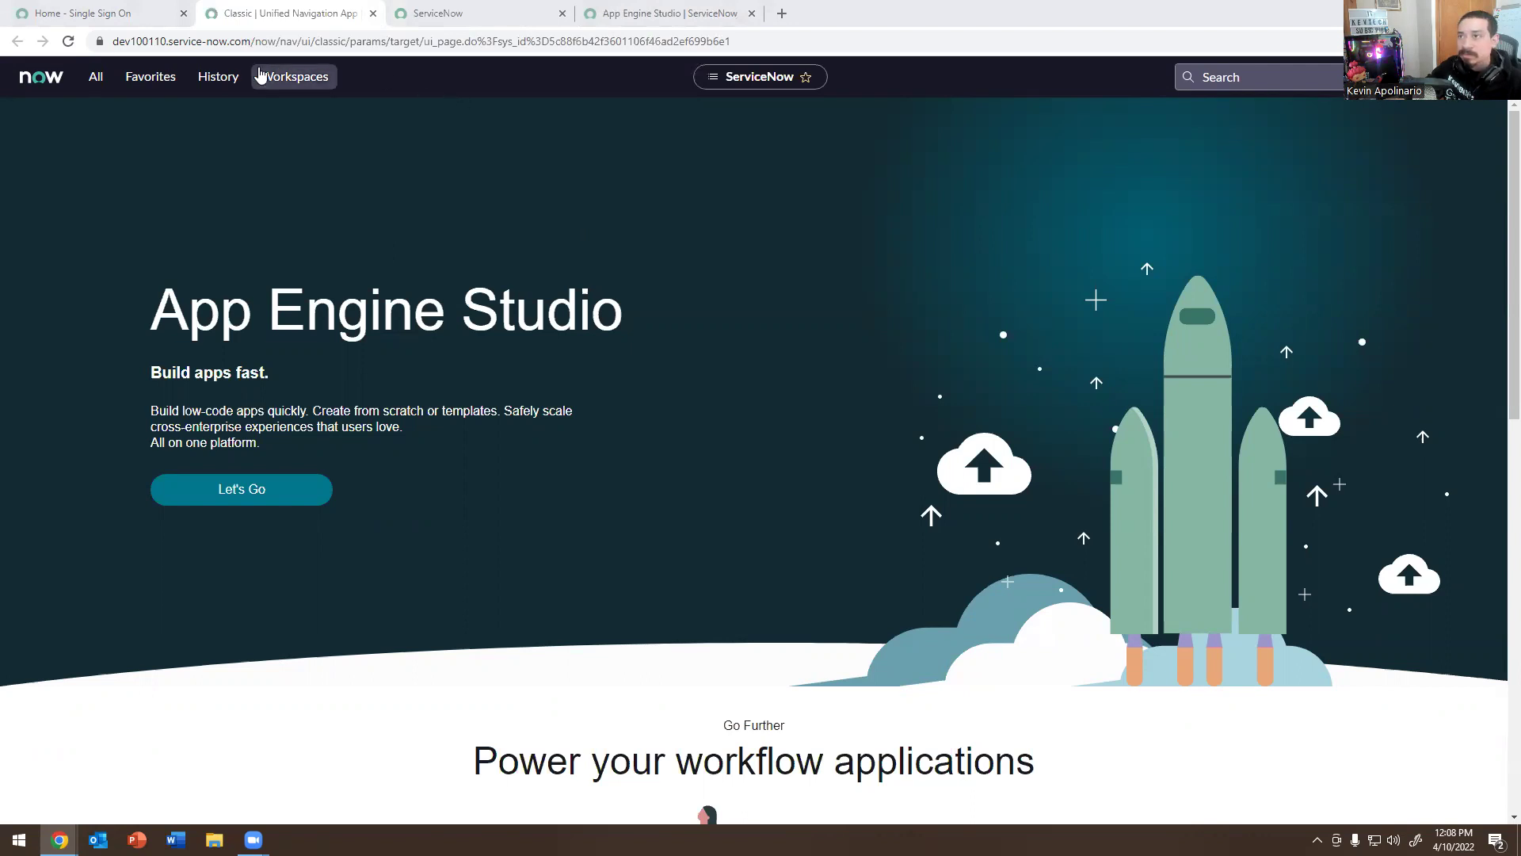
Reload the page and log out of the instance from the profile menu.
left_click(252, 41)
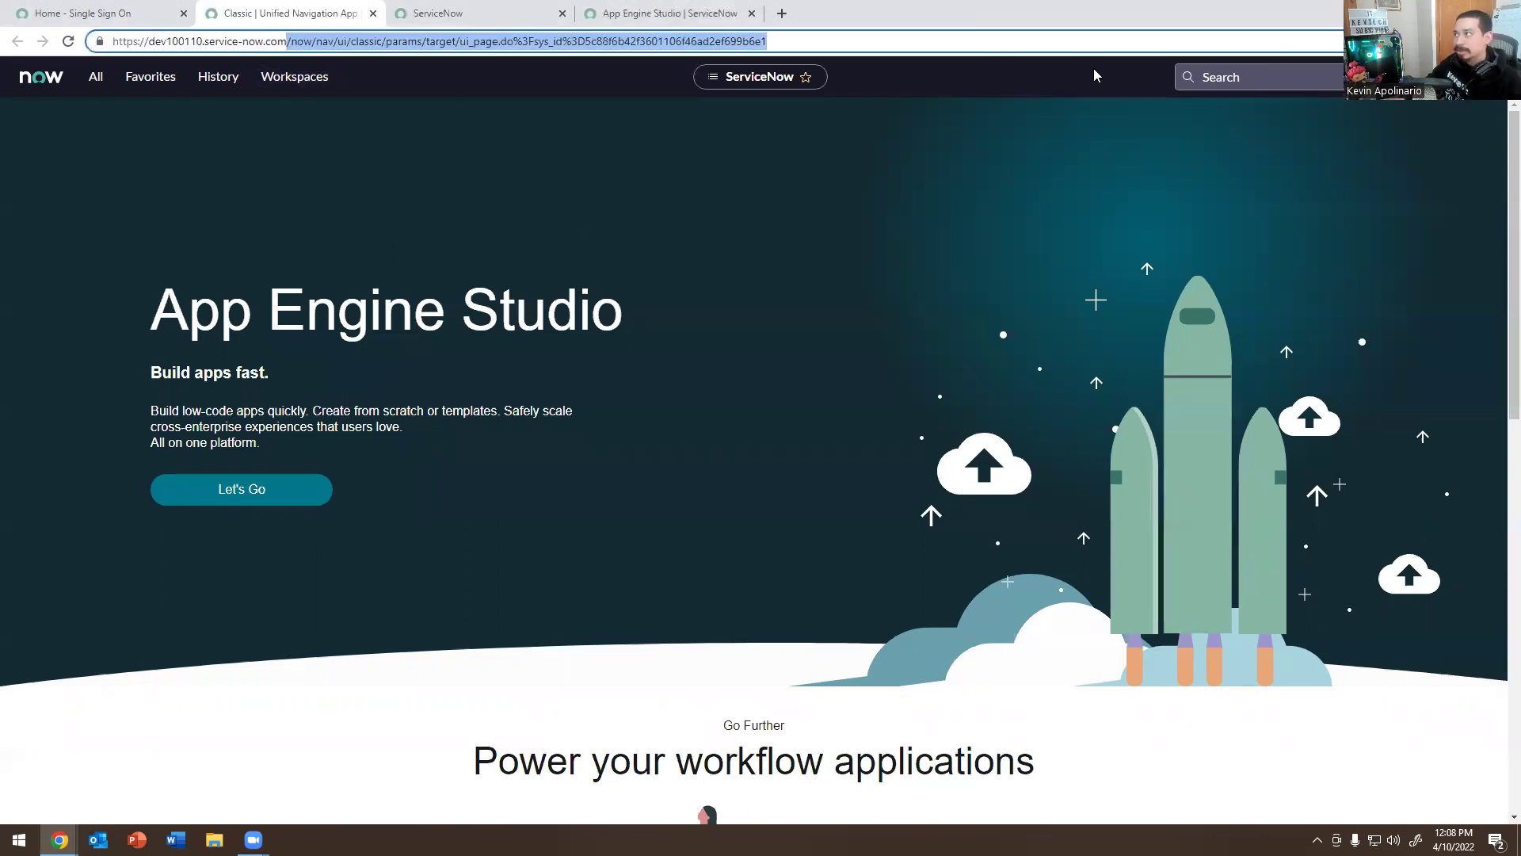
key("Return")
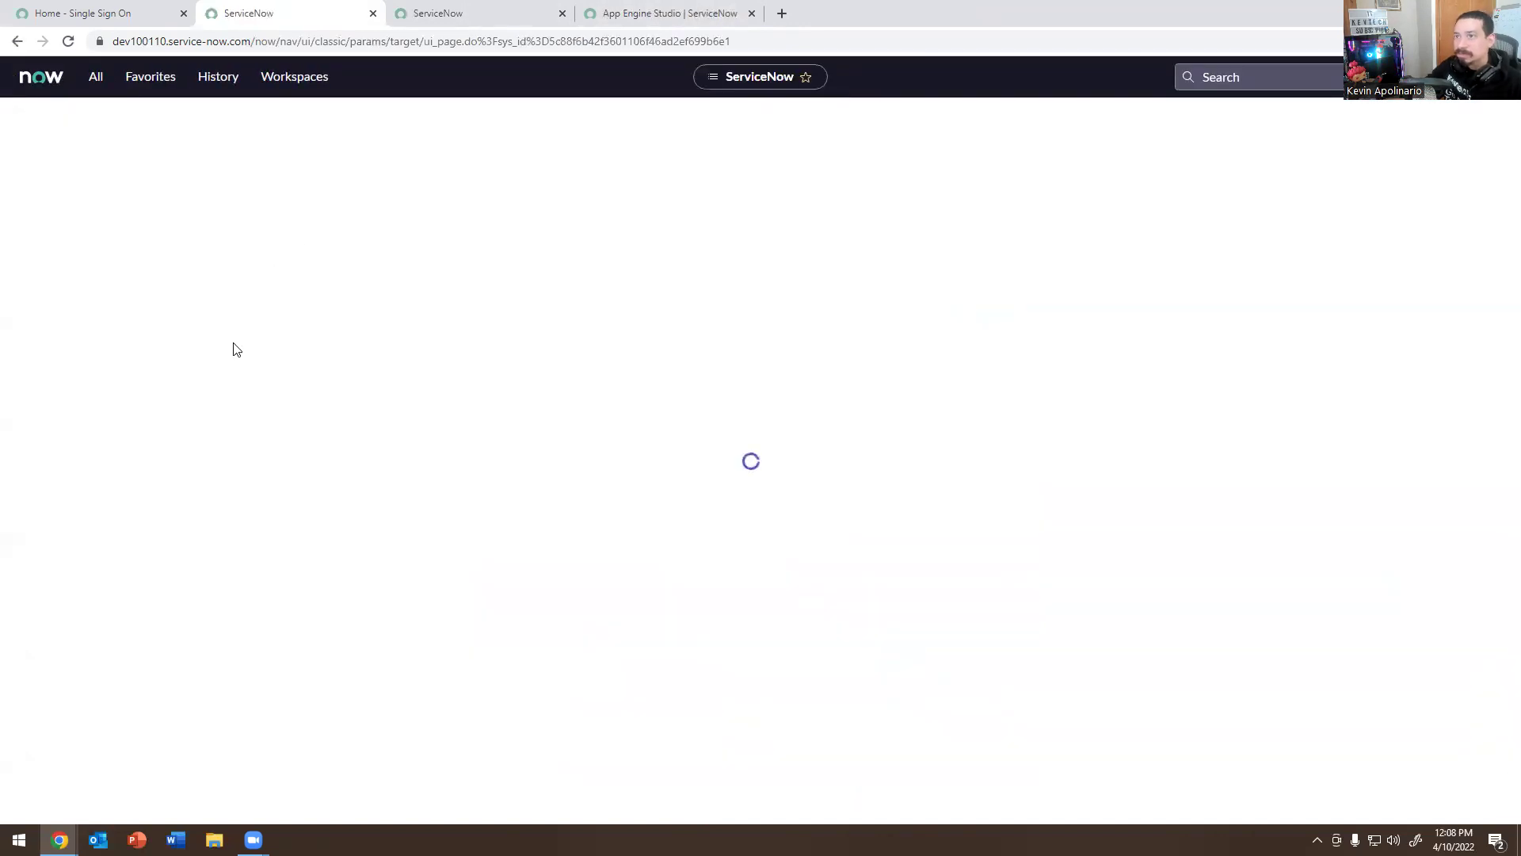
left_click(1492, 76)
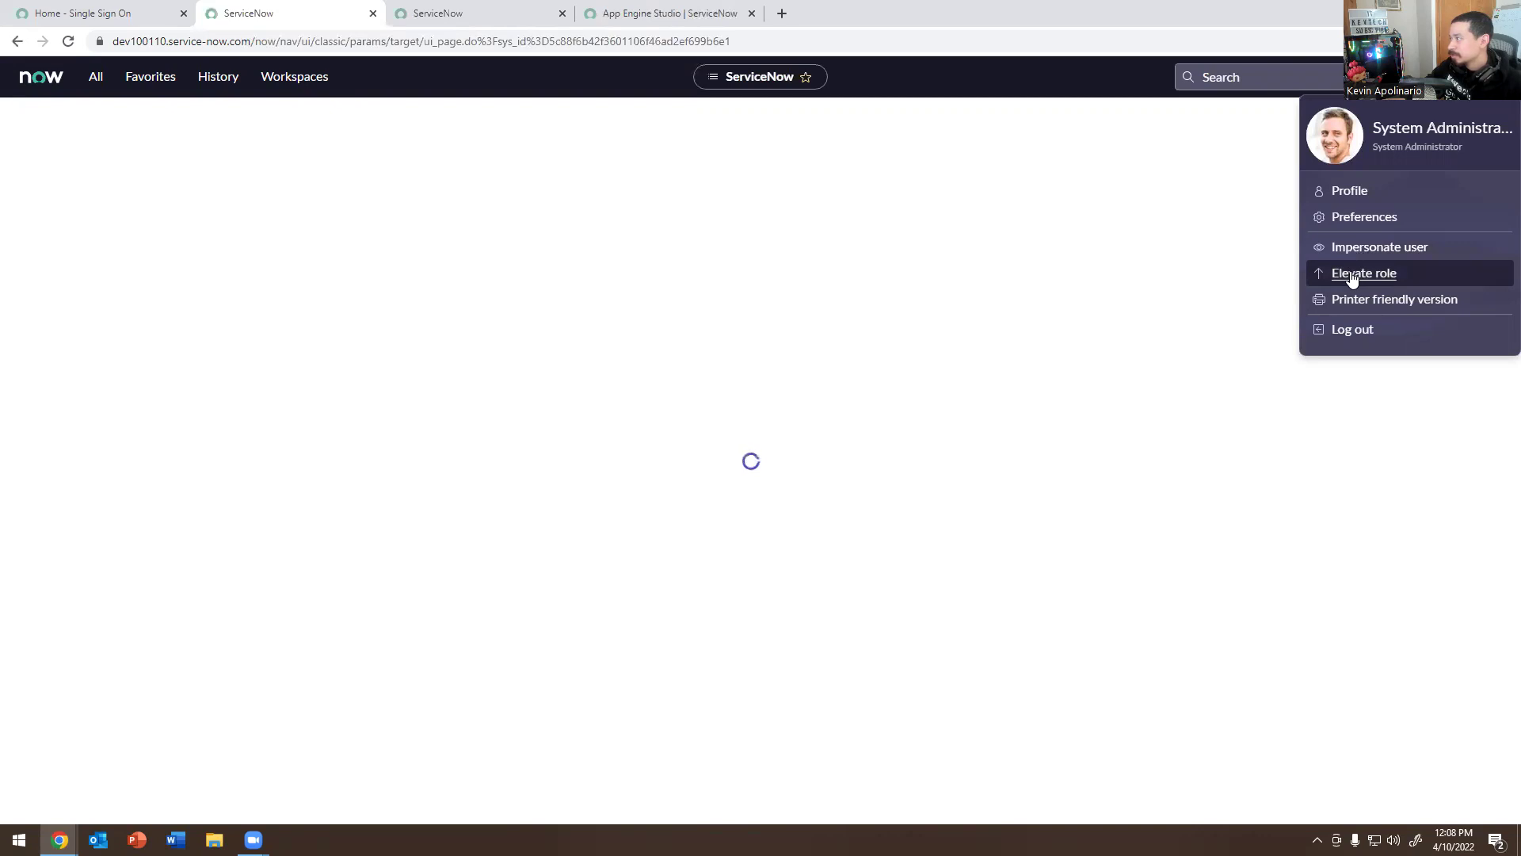
left_click(1171, 233)
left_click(1359, 49)
left_click(1339, 327)
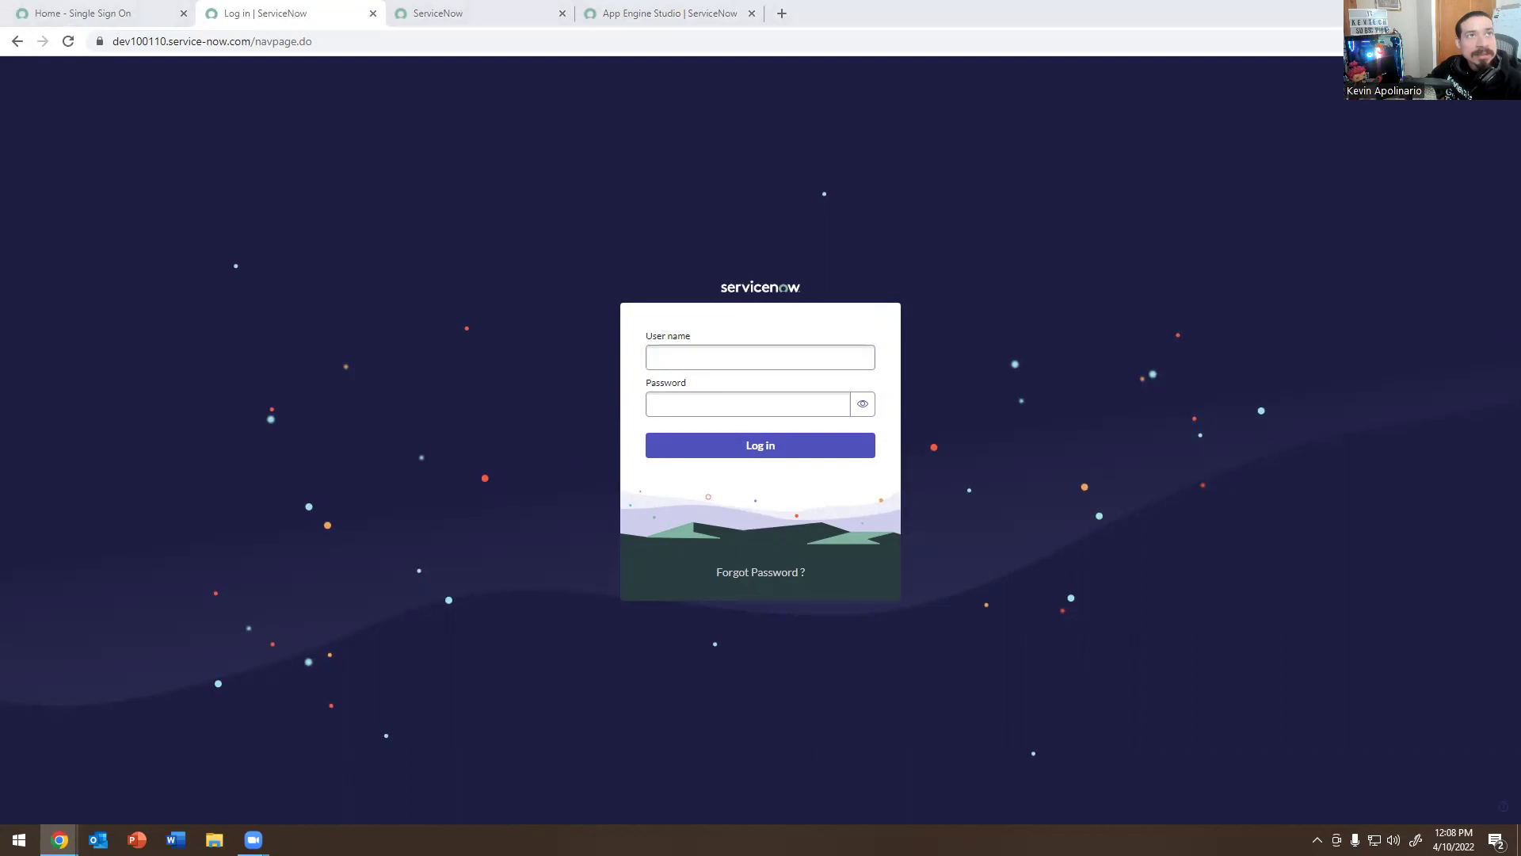
Log back in, decline saving the password, and return to the Asset Workspace hardware overview.
left_click(714, 356)
type("admin")
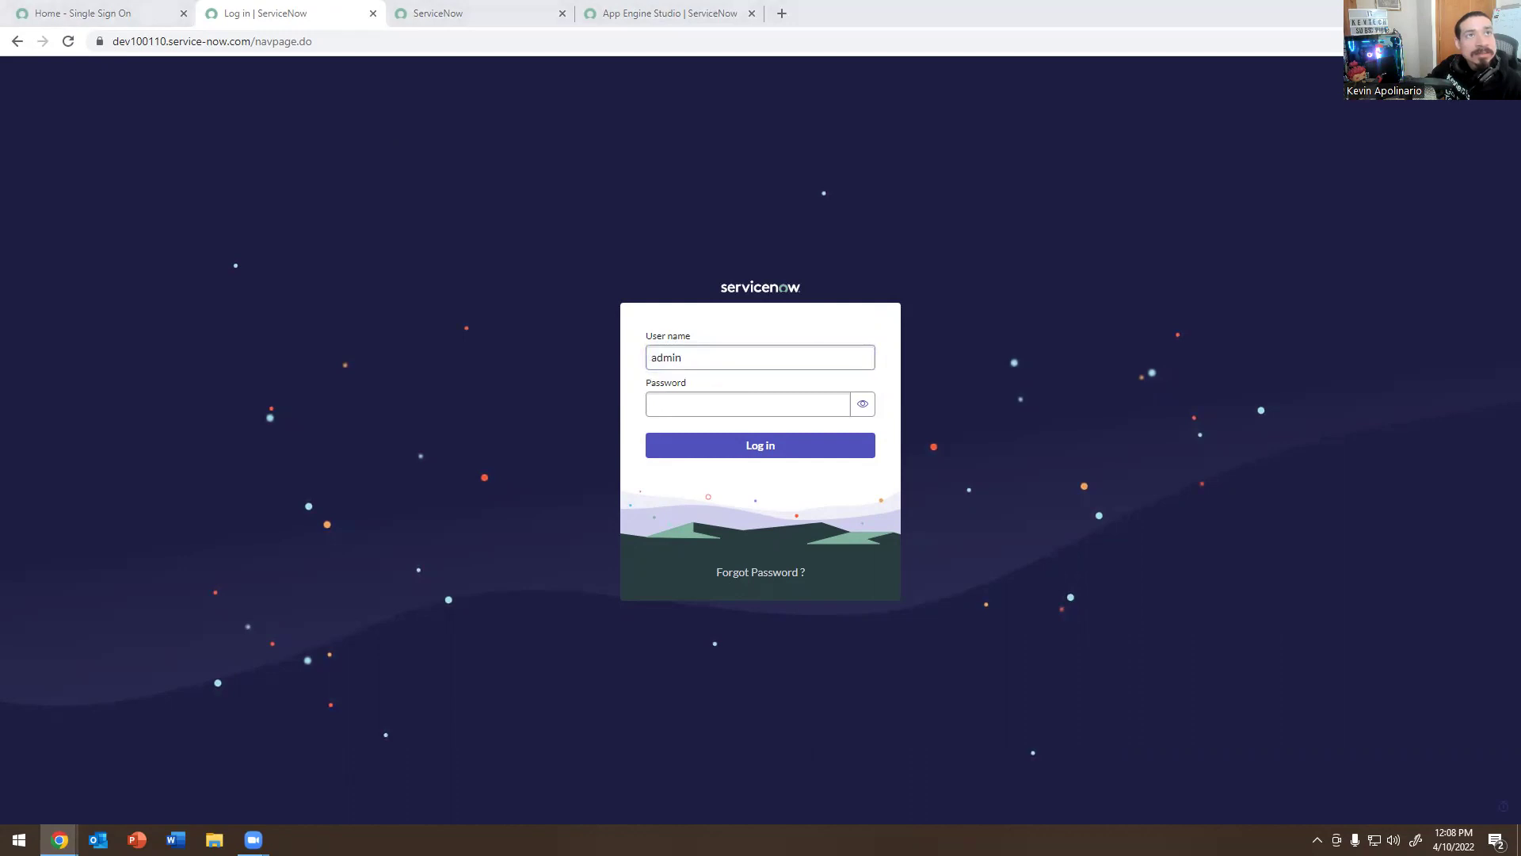
left_click(716, 402)
key("Return")
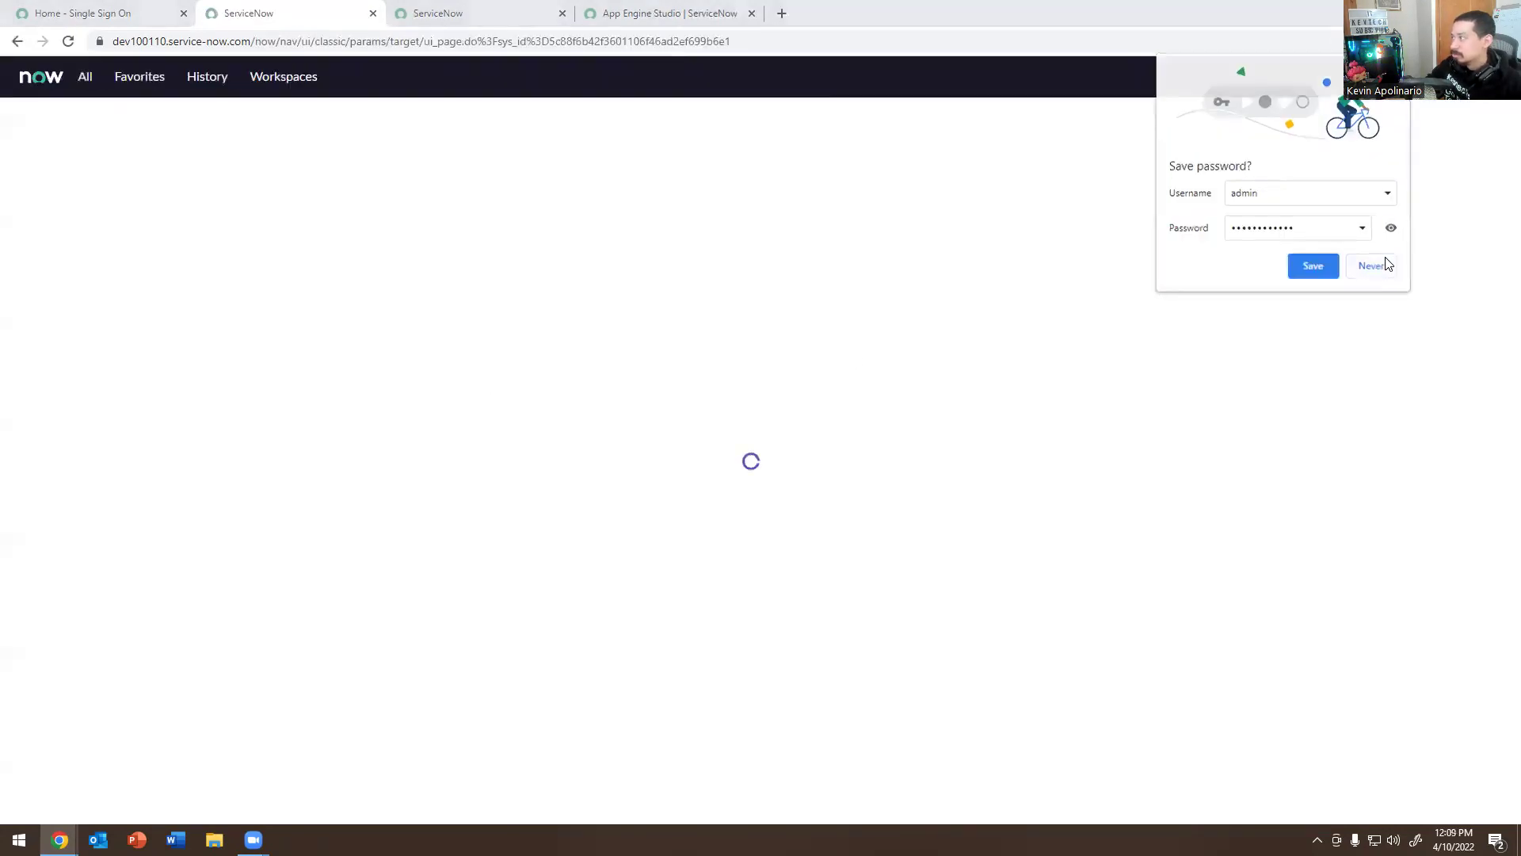
left_click(1370, 265)
left_click(1473, 77)
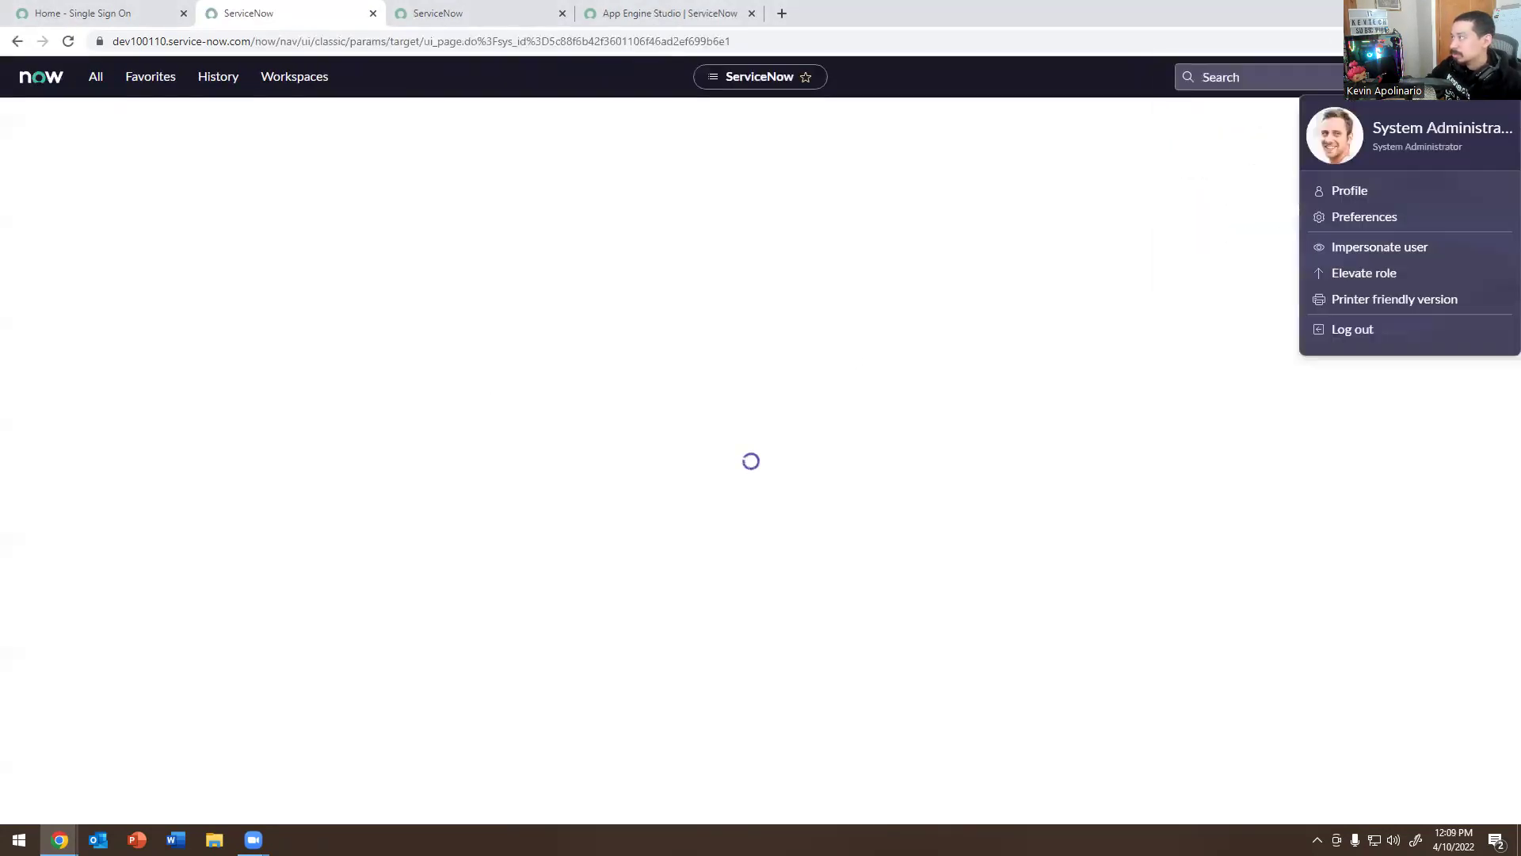
left_click(696, 234)
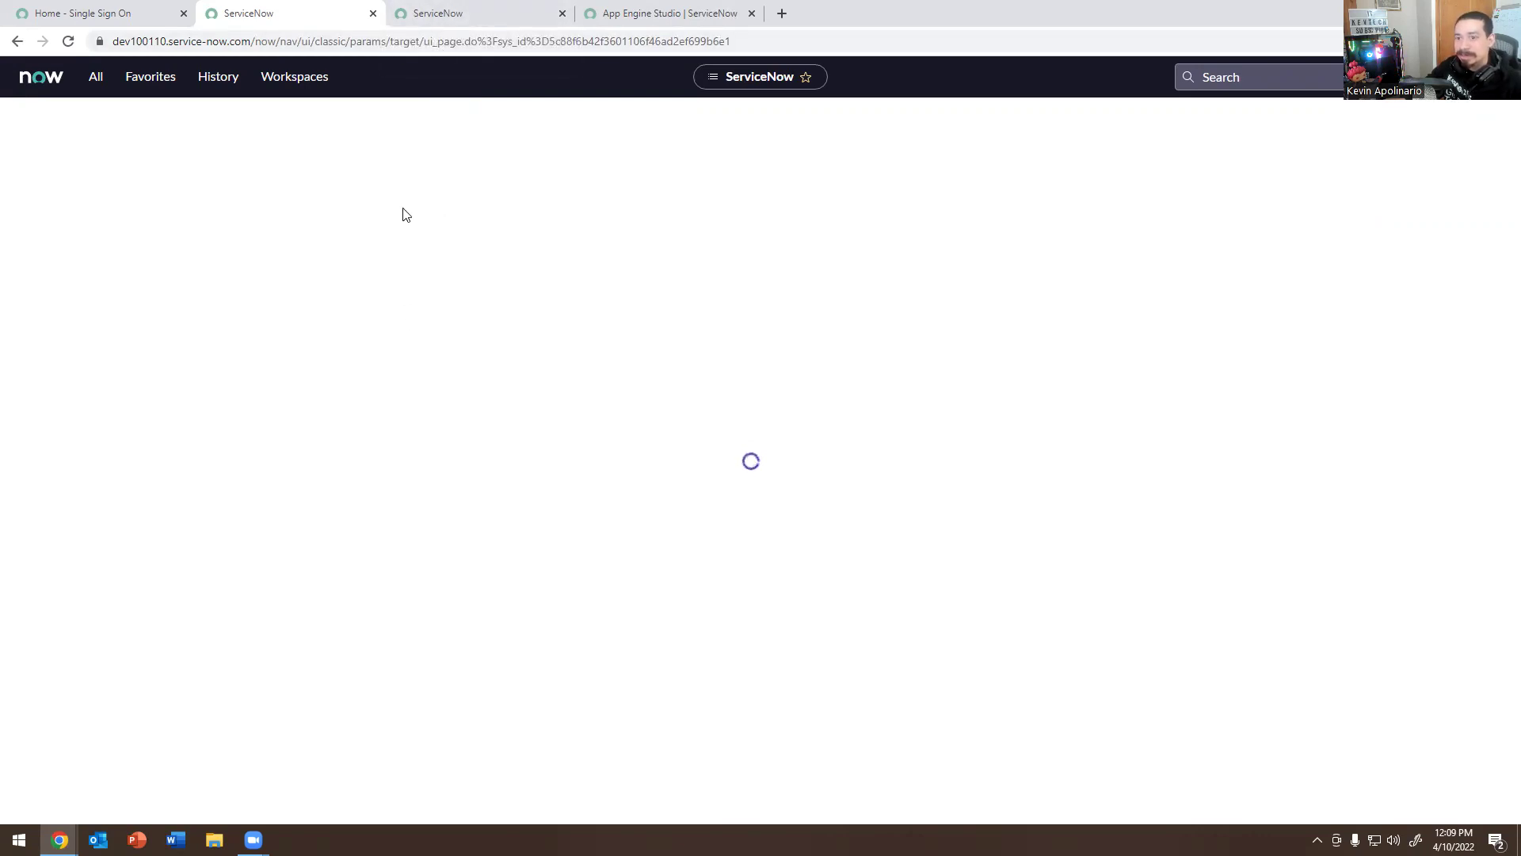
left_click(482, 13)
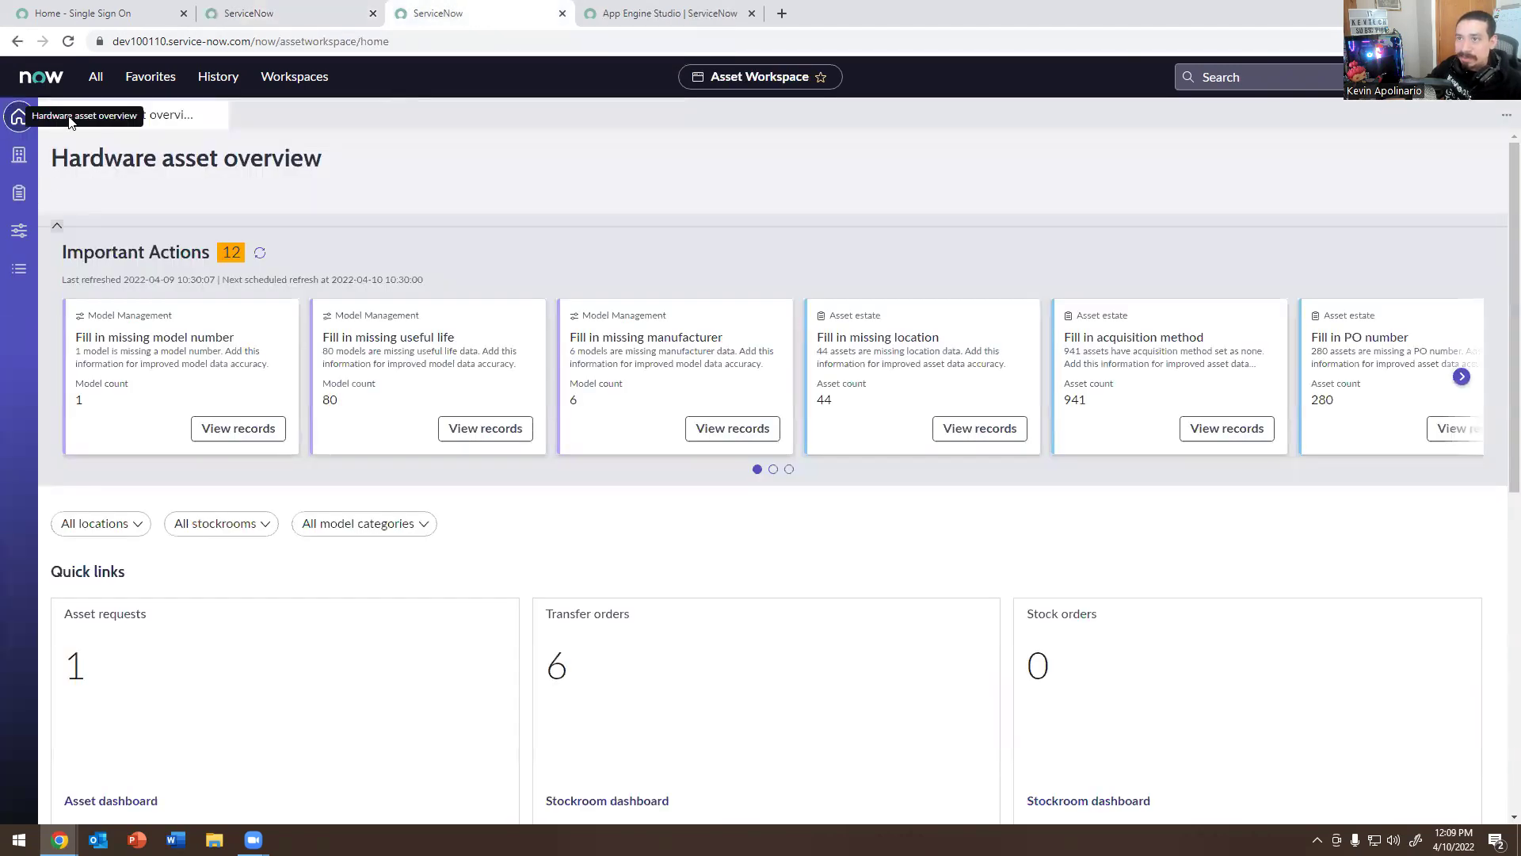
Go from the asset workspace to All > Self-Service > Incidents, listing INC0008111.
left_click(18, 268)
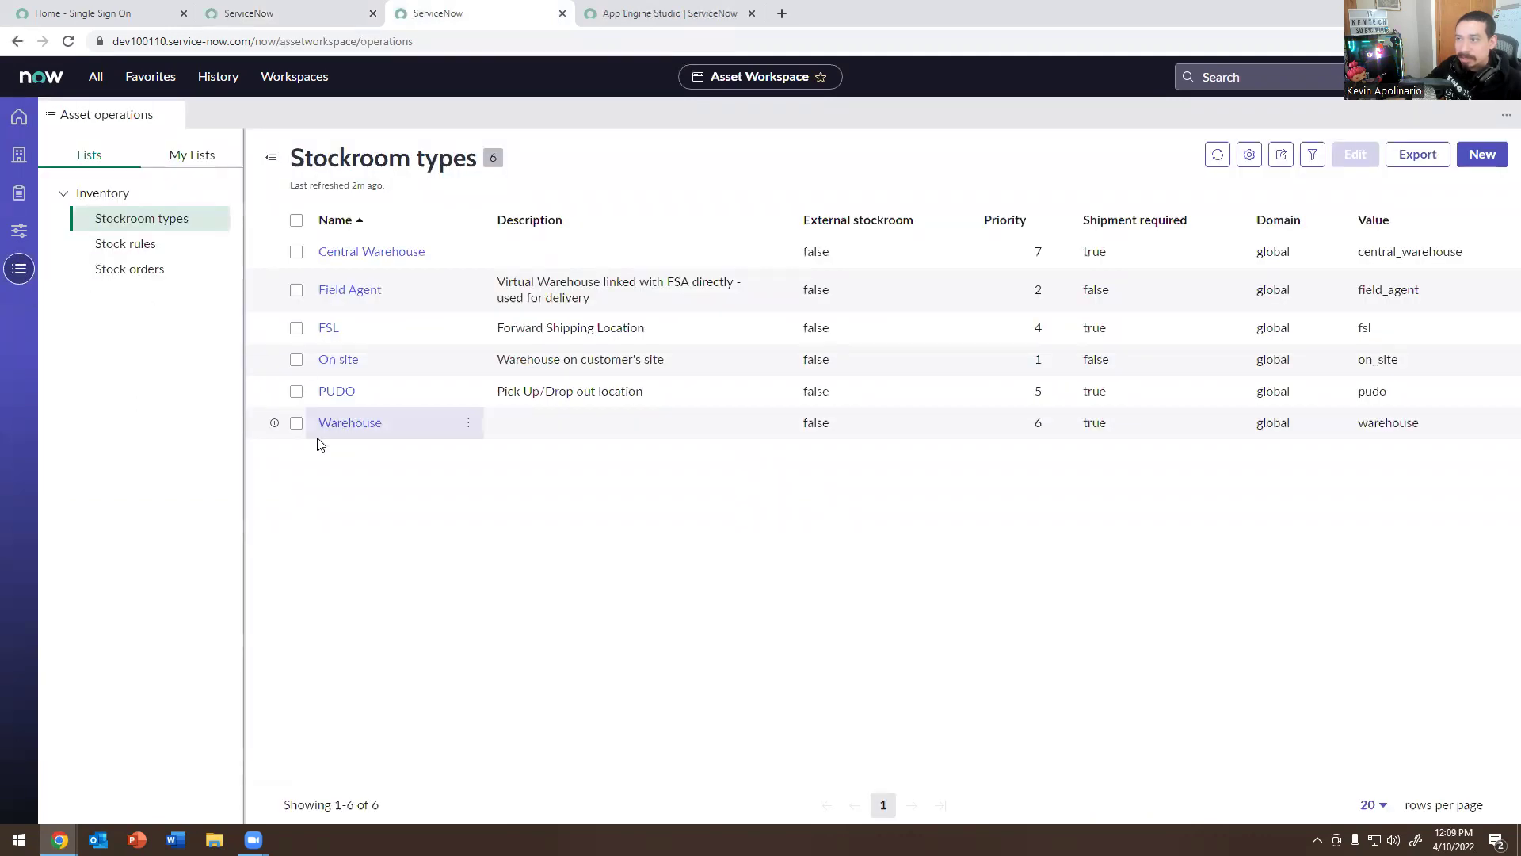
left_click(19, 119)
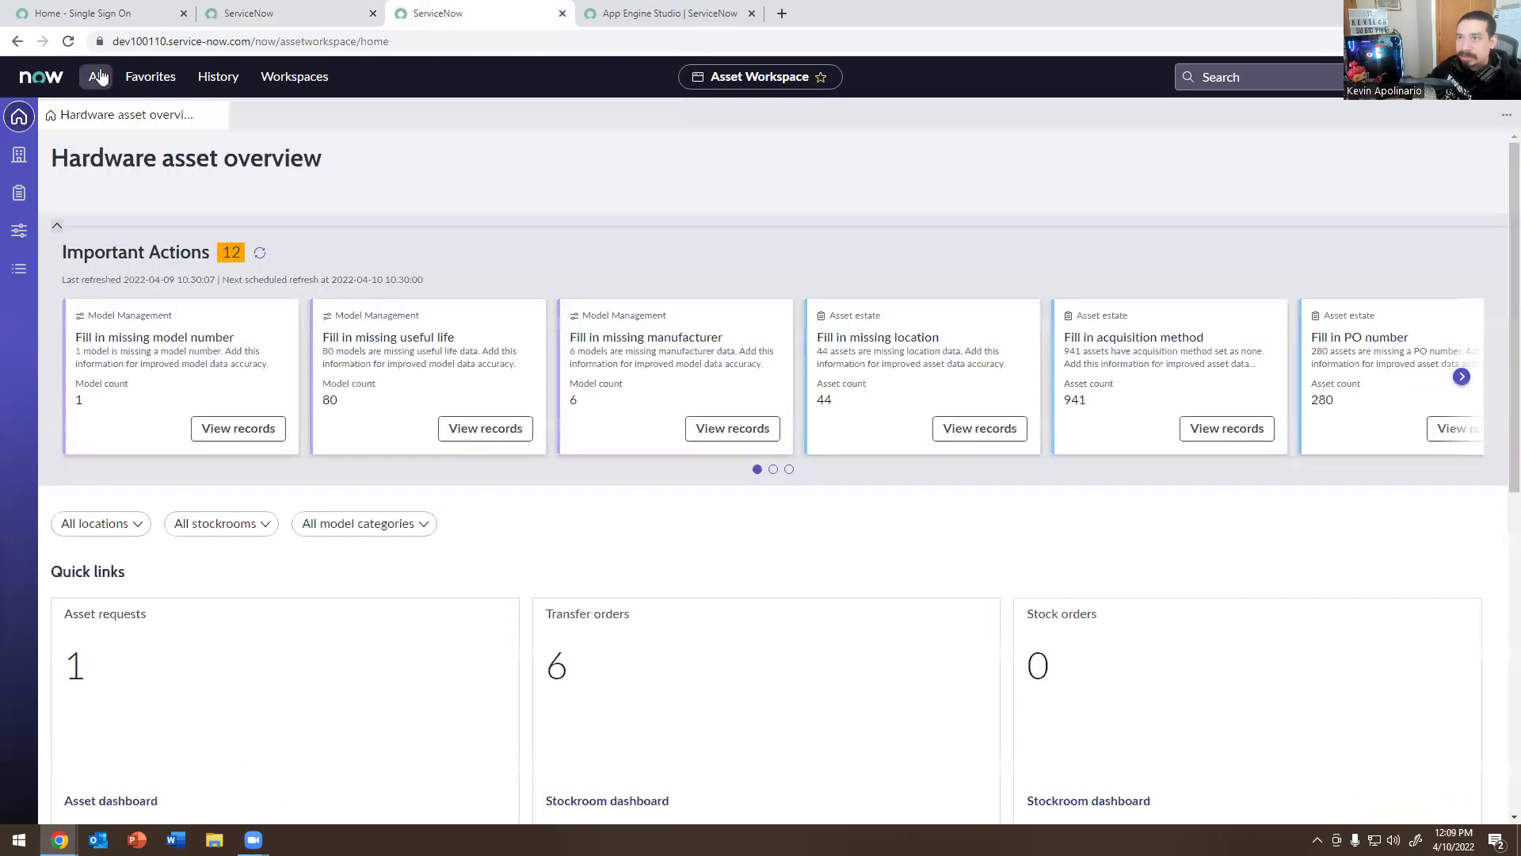
left_click(95, 77)
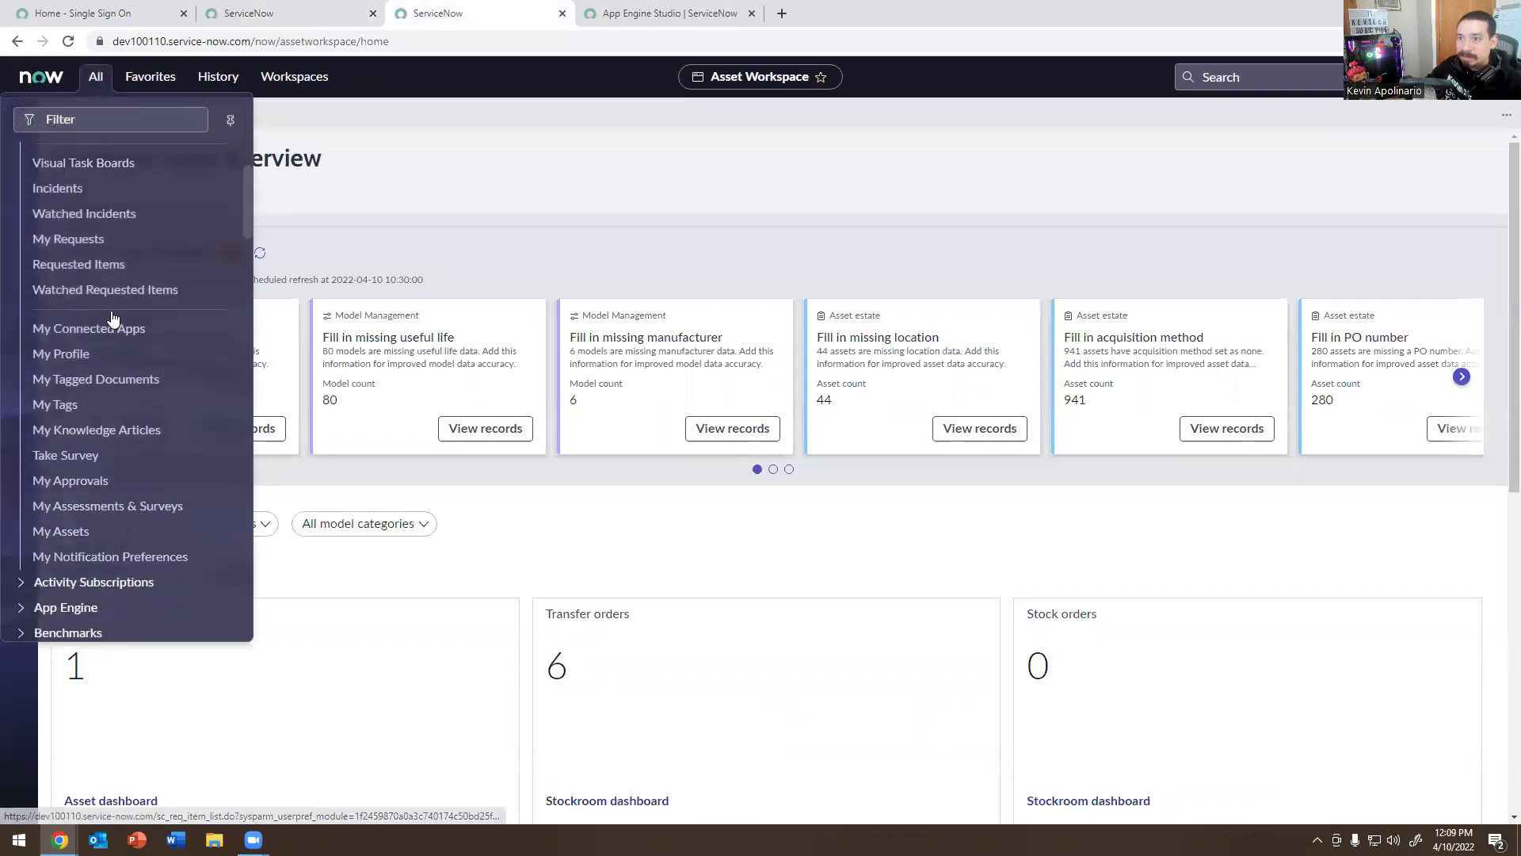
left_click(66, 343)
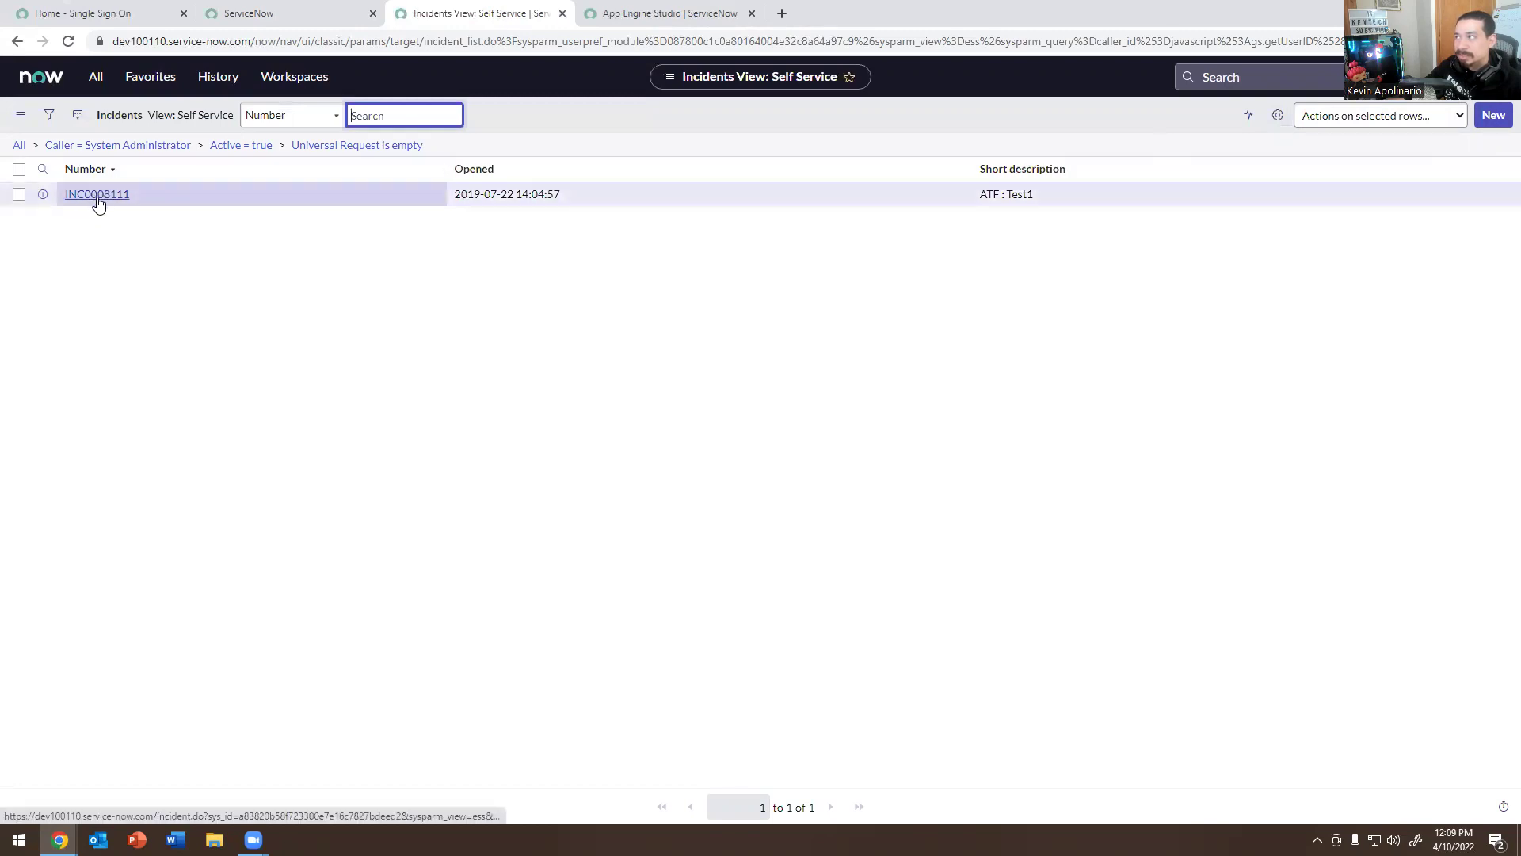
Submit incident 'Server is down' with urgency 1 - High, state In Progress, and a reboot comment.
left_click(1492, 116)
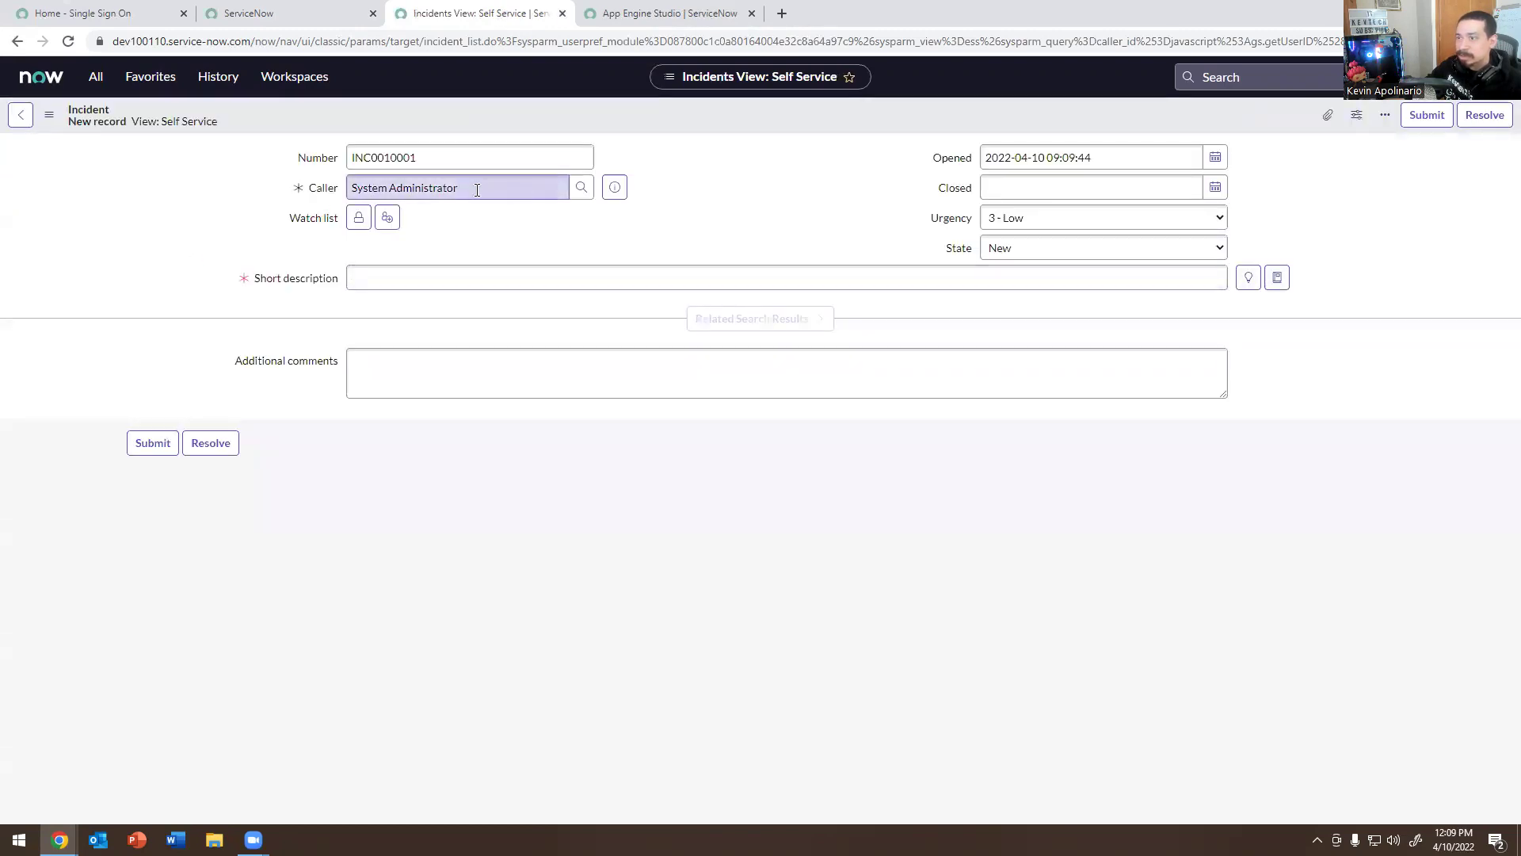
left_click(998, 188)
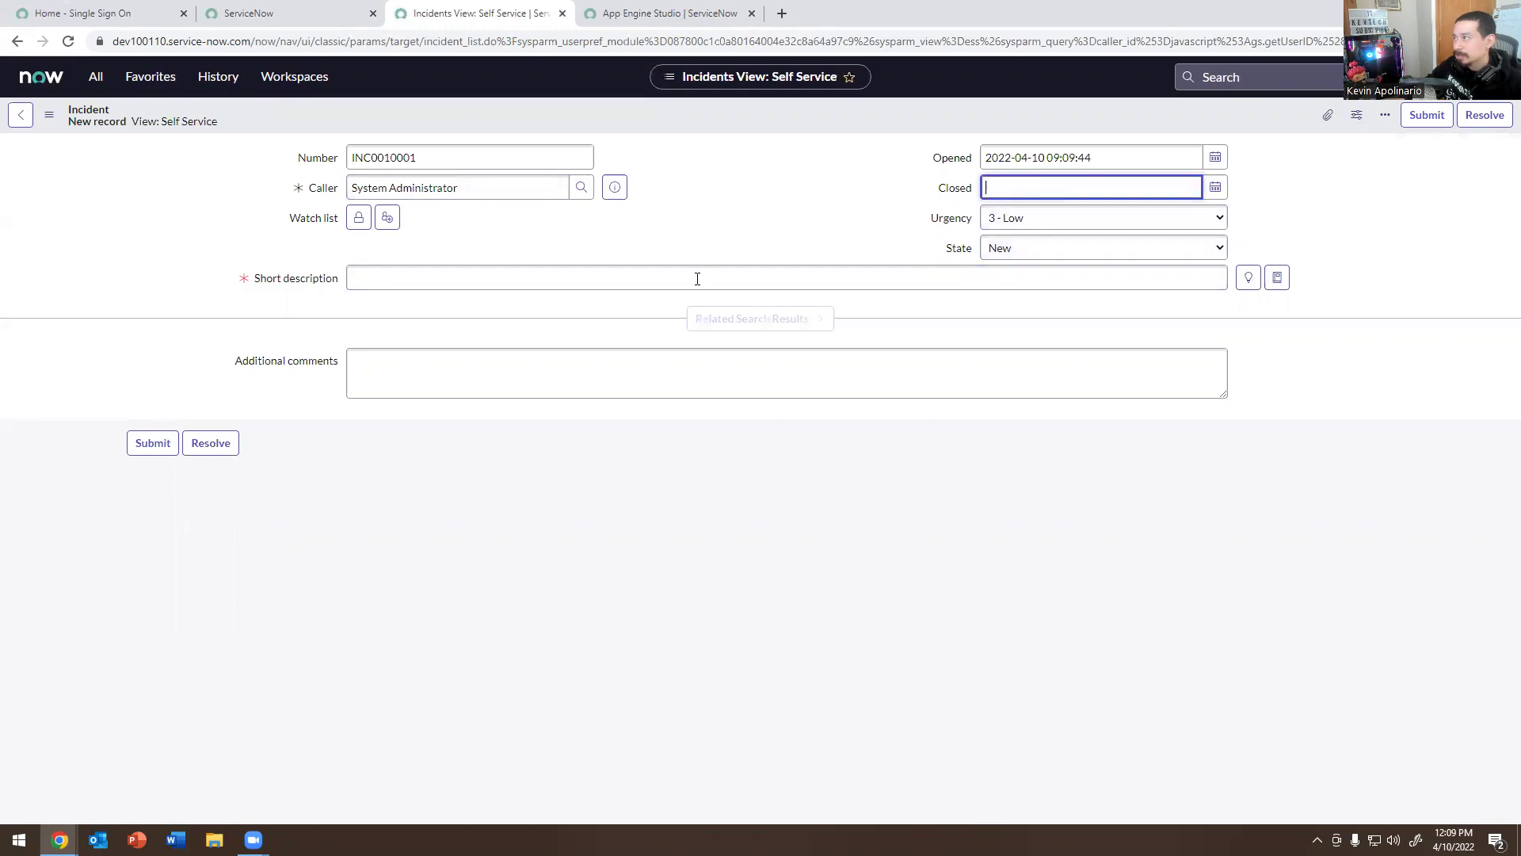
left_click(457, 278)
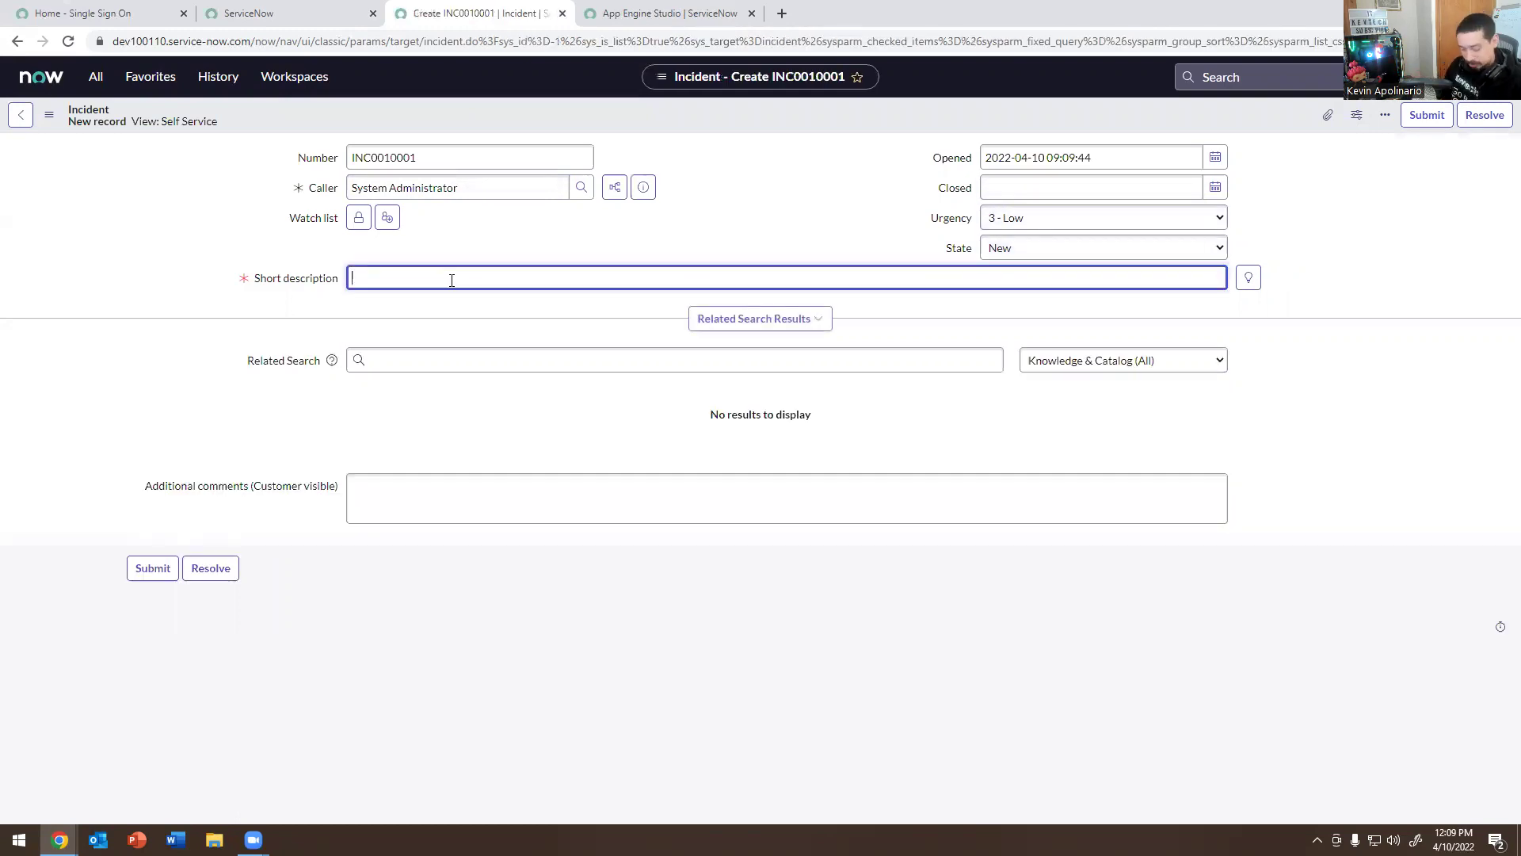
type("Server is down")
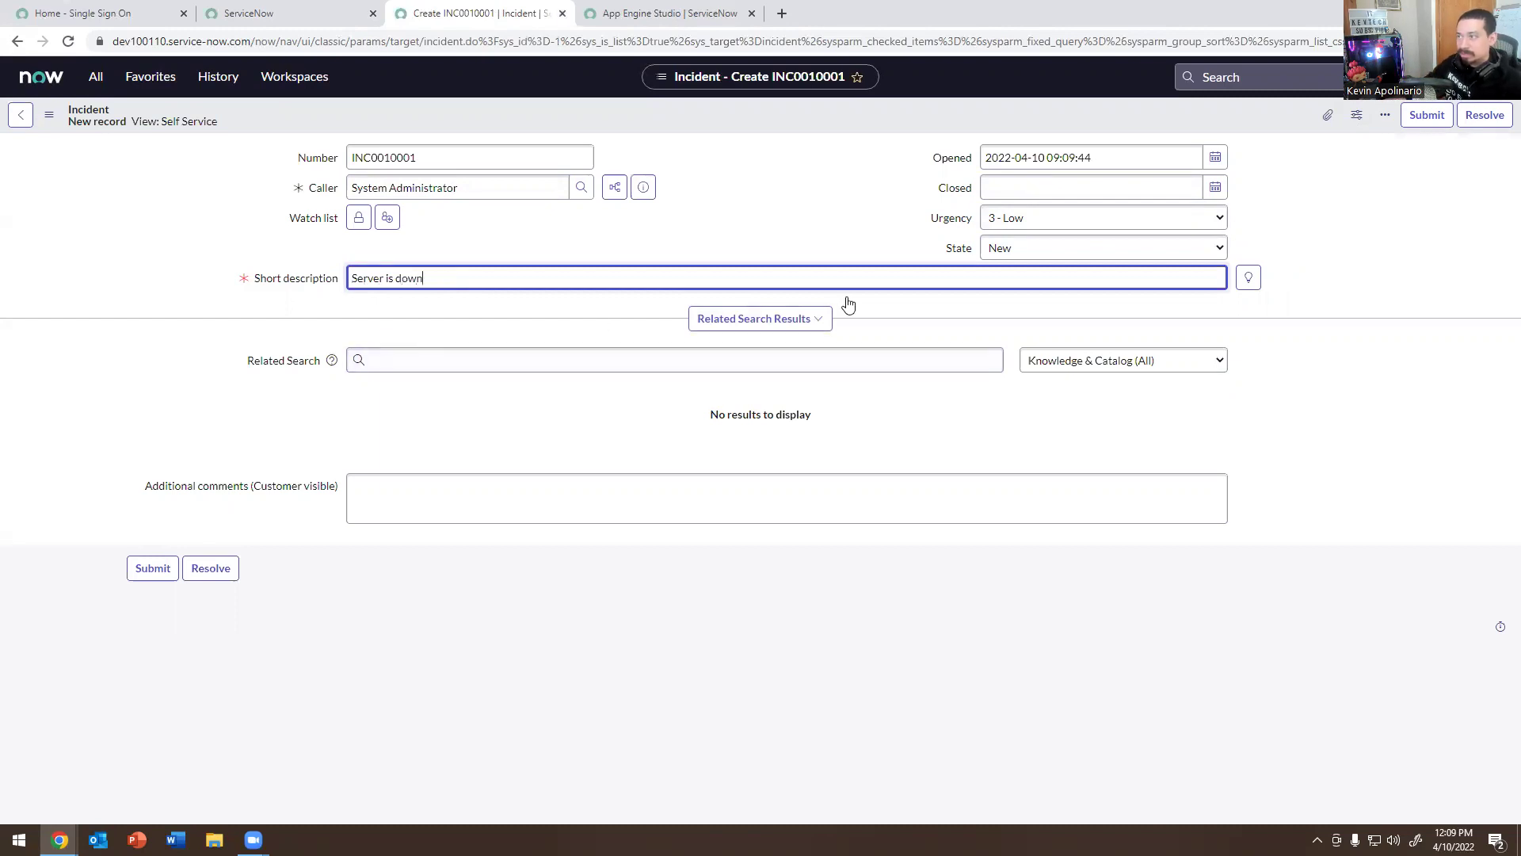
left_click(1103, 218)
left_click(1027, 240)
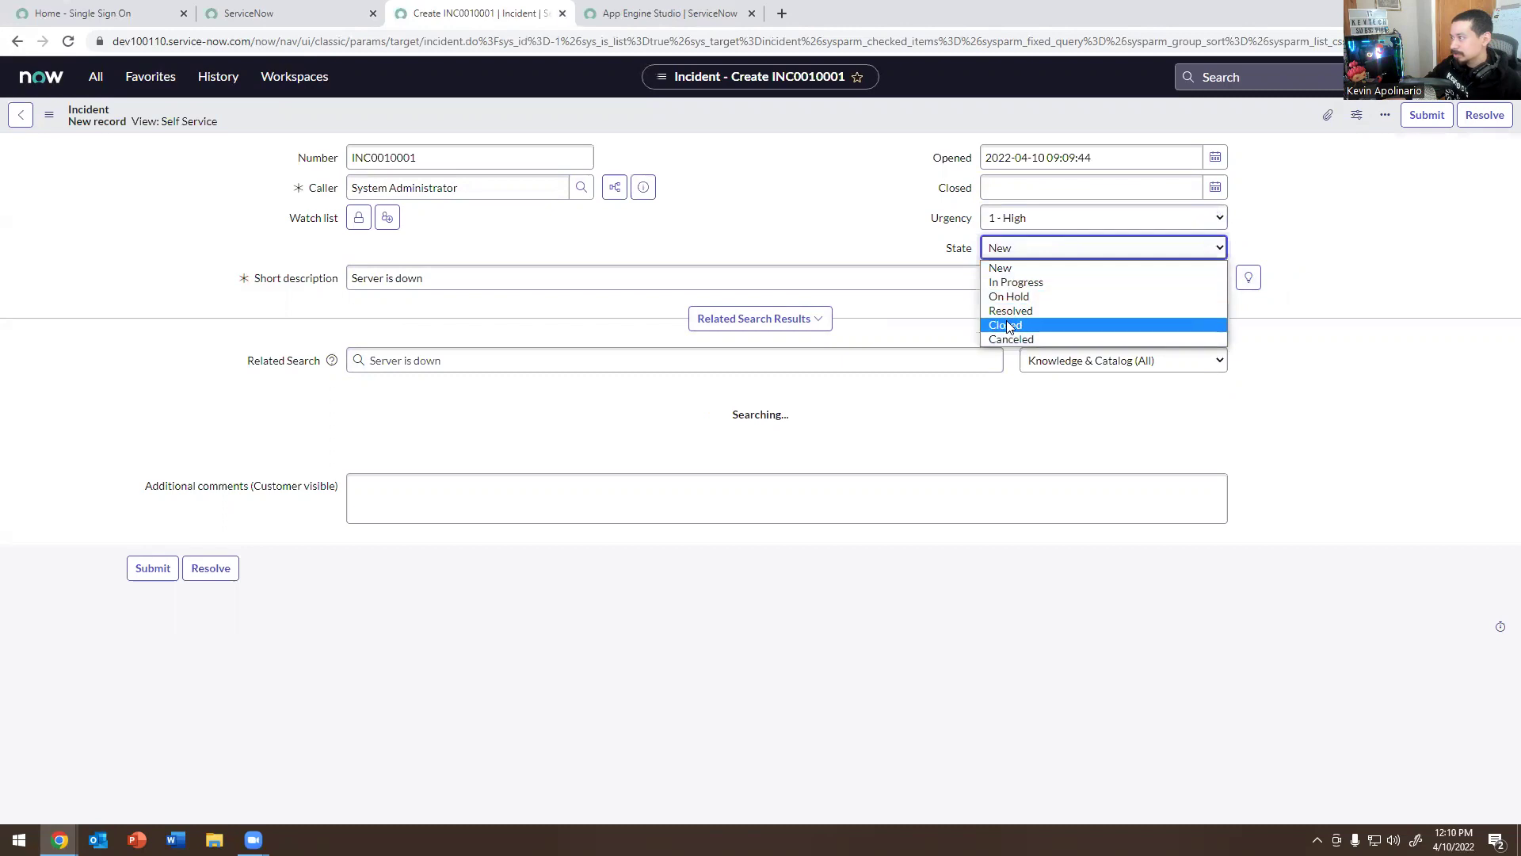
left_click(1014, 279)
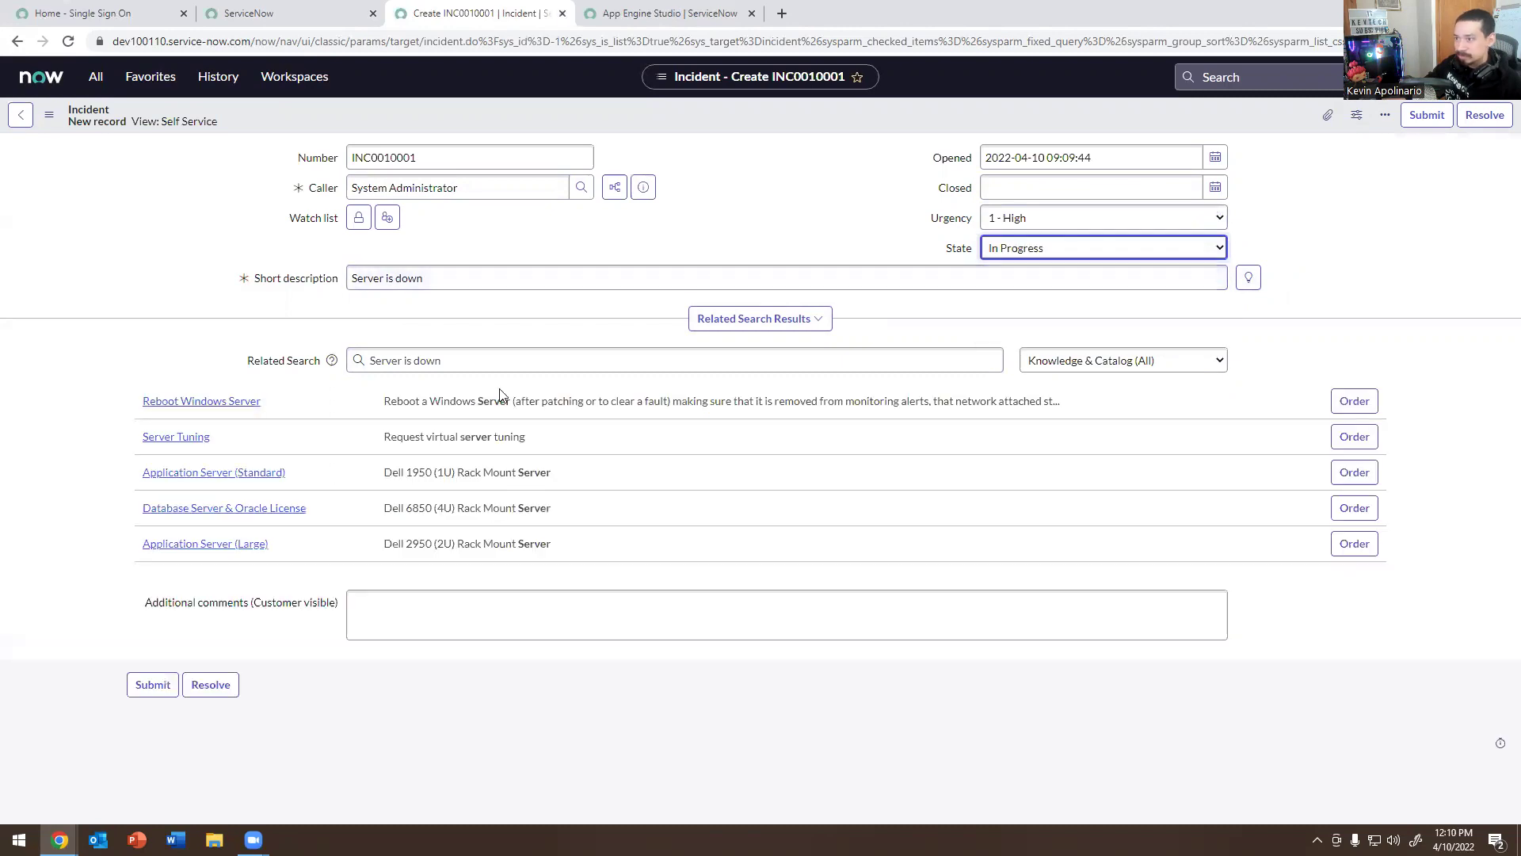
left_click(382, 620)
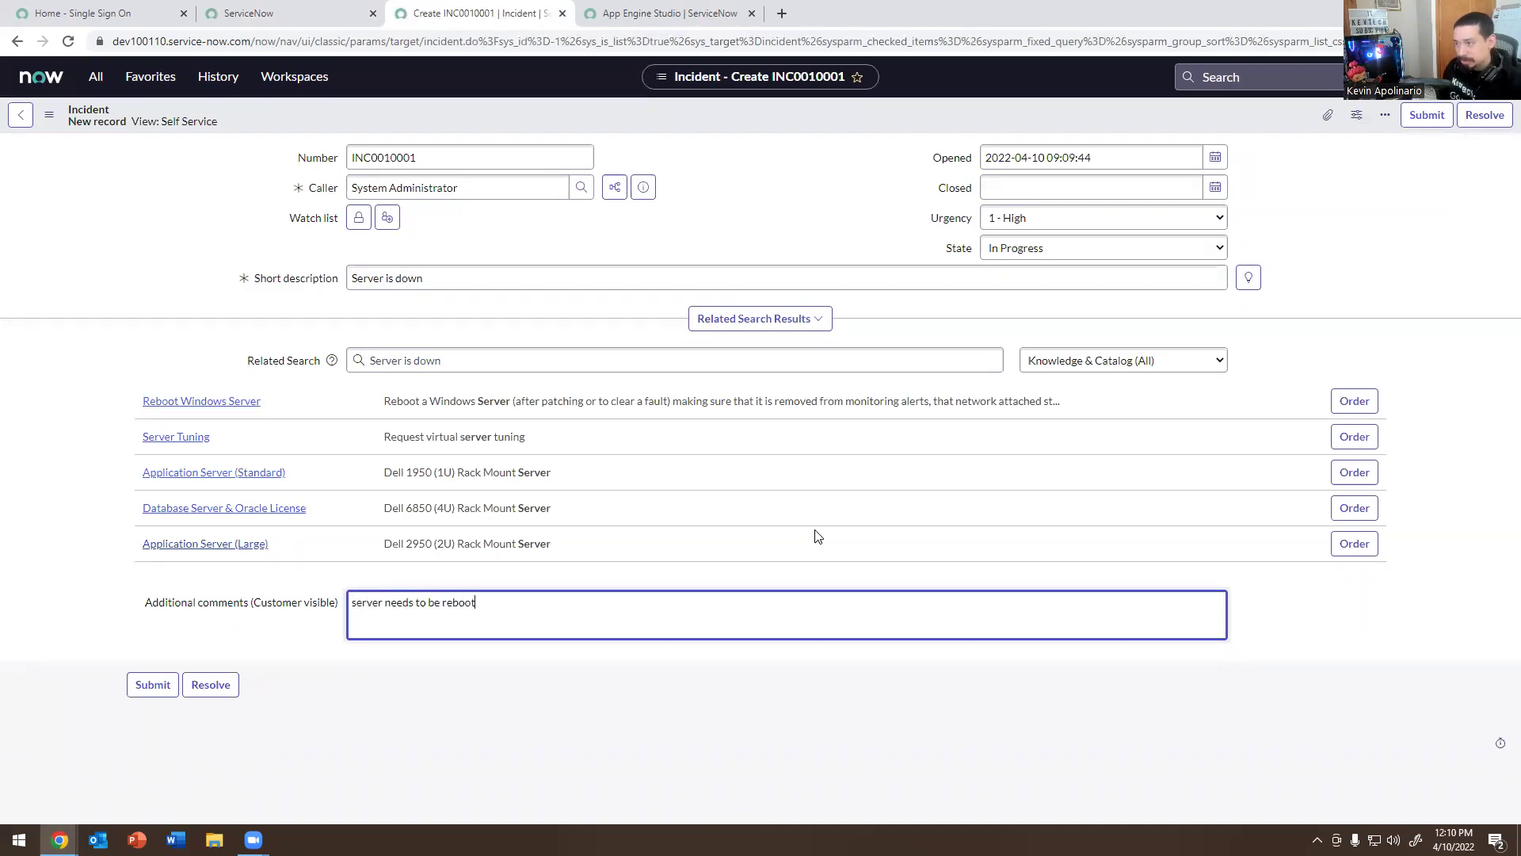
left_click(152, 683)
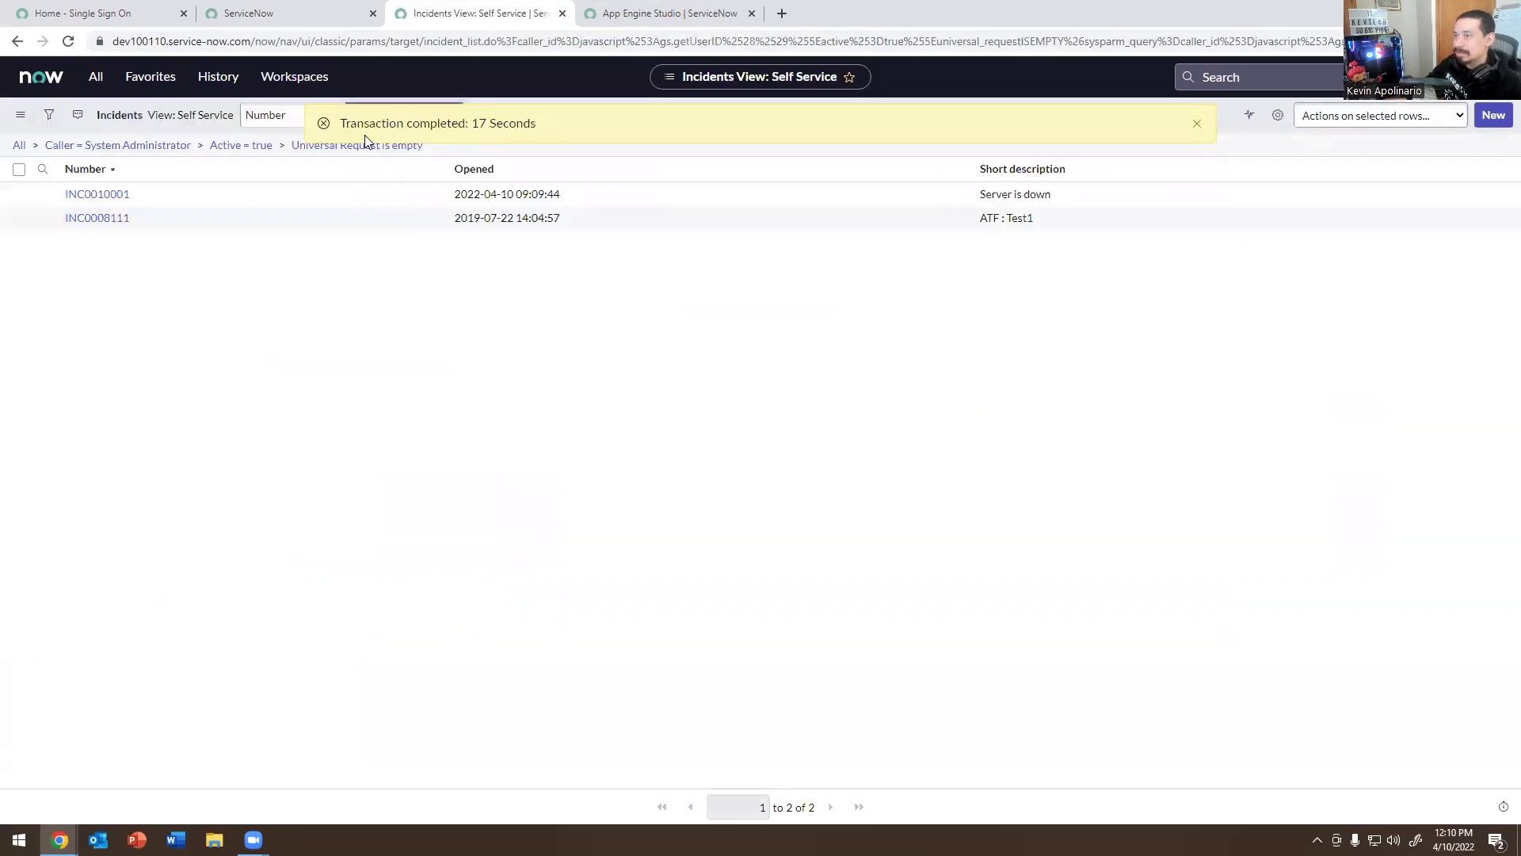
Open incident INC0010001 and mark it Resolved.
left_click(96, 194)
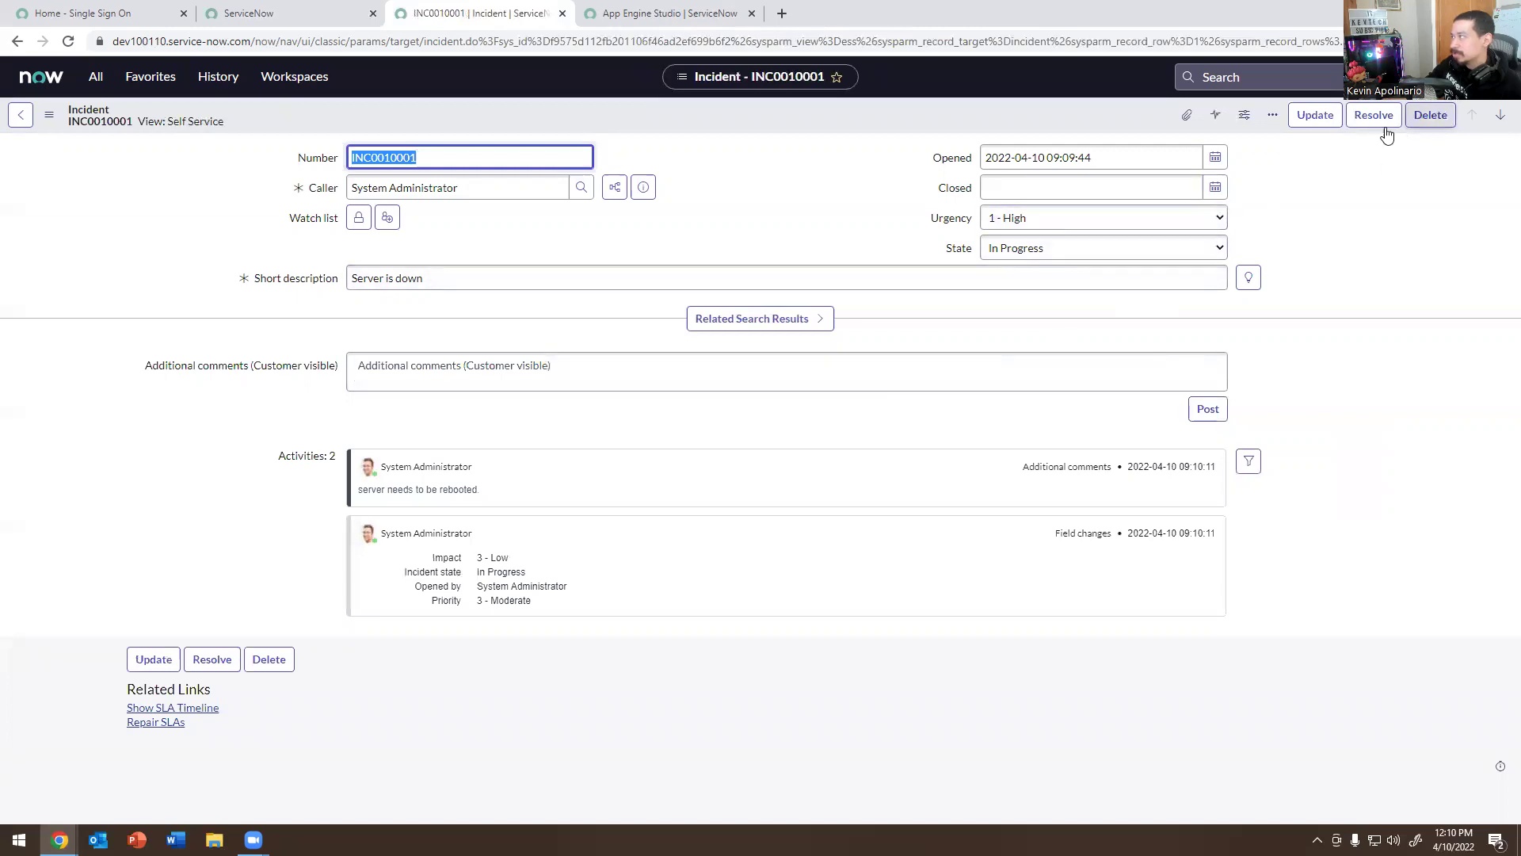
left_click(1047, 187)
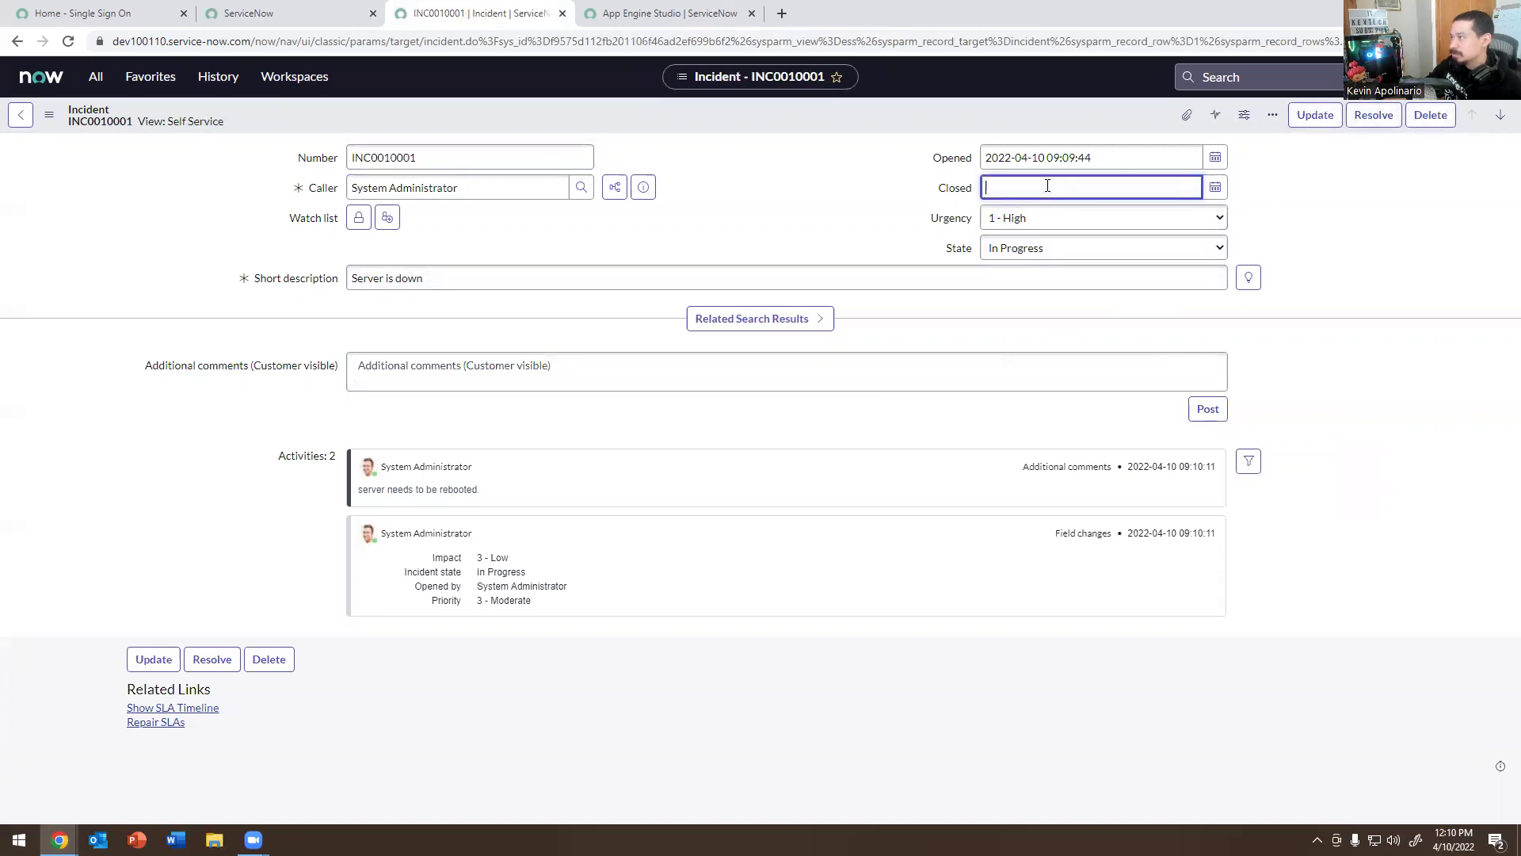
left_click(1373, 114)
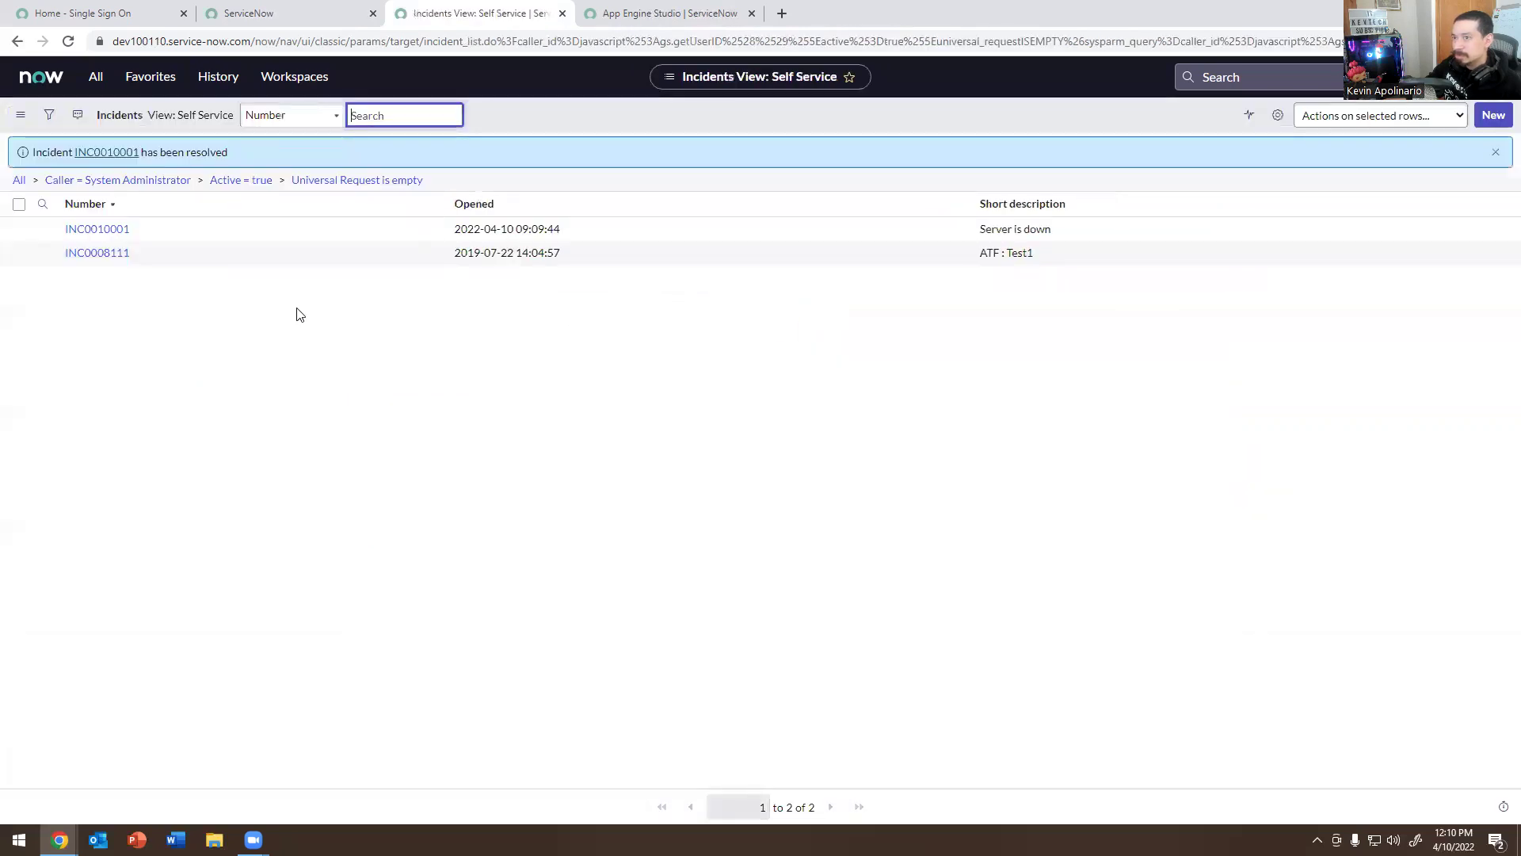
Post a comment on INC0010001 saying the server was rebooted and to try connecting again.
left_click(97, 229)
left_click(520, 372)
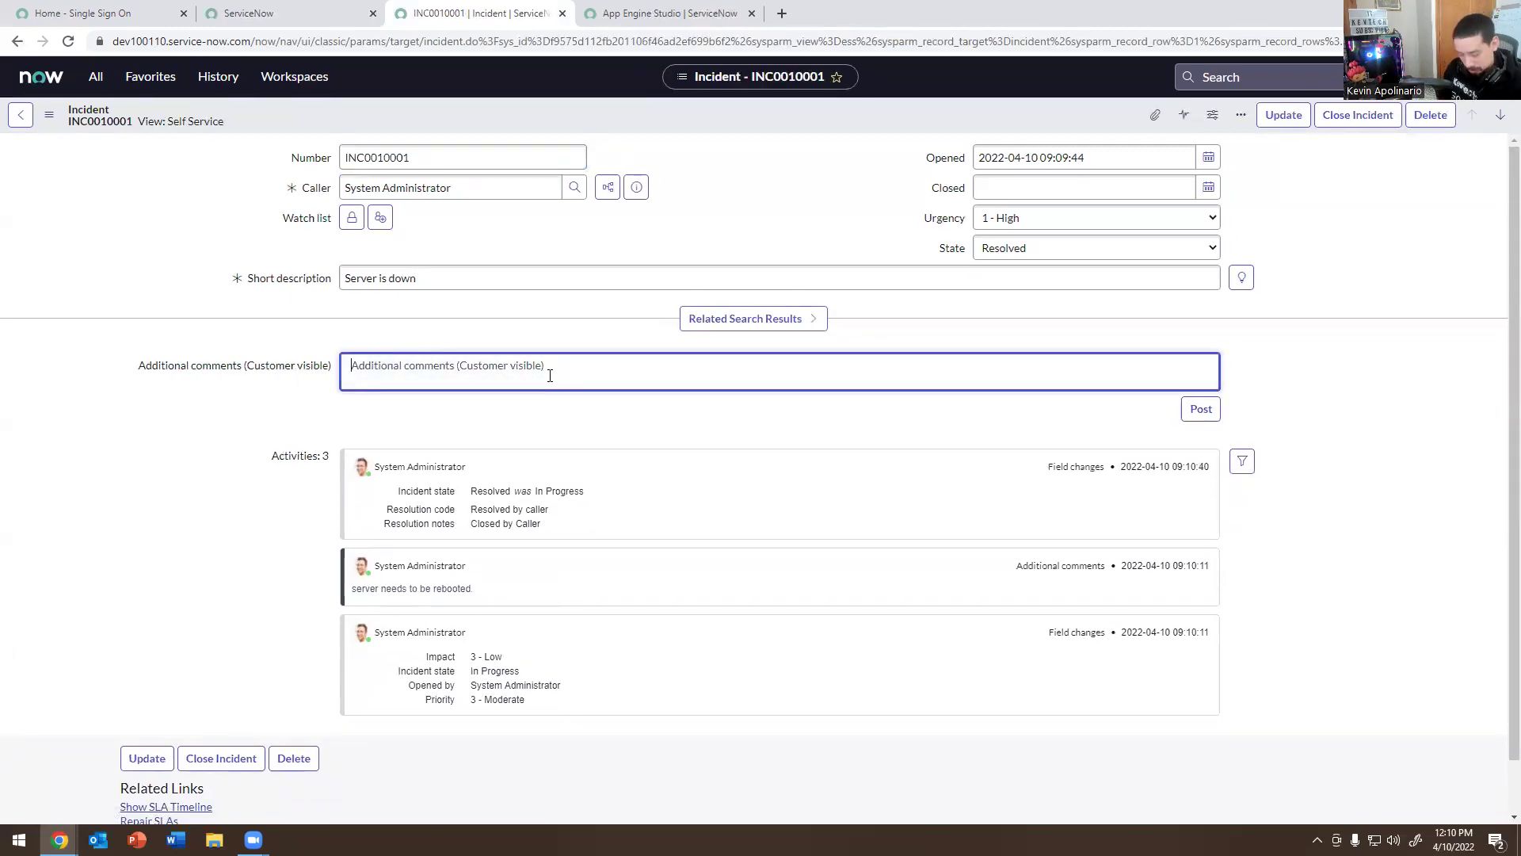
type("ser")
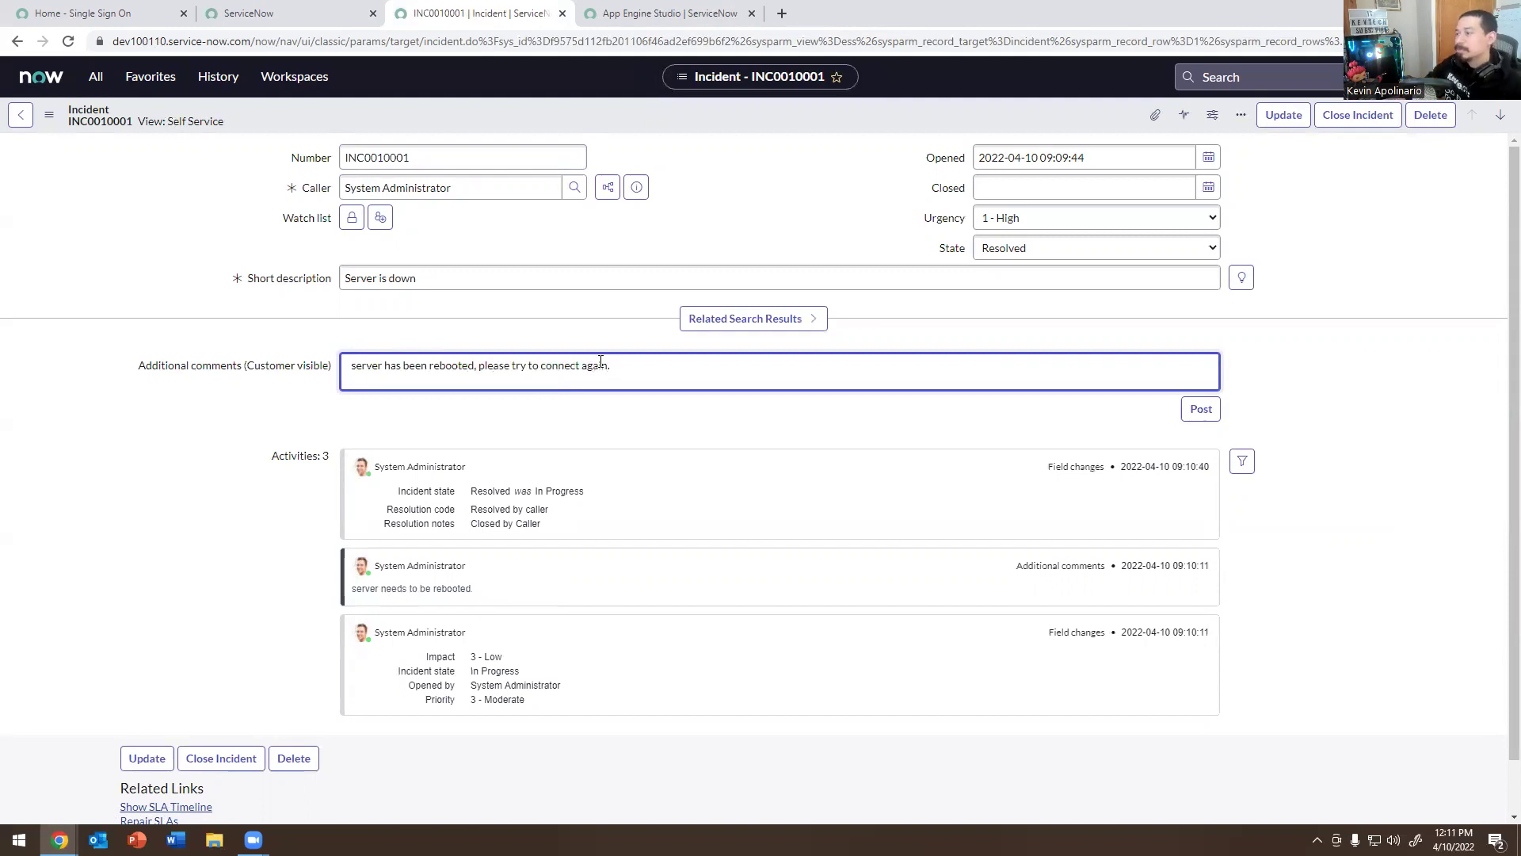
left_click(1201, 409)
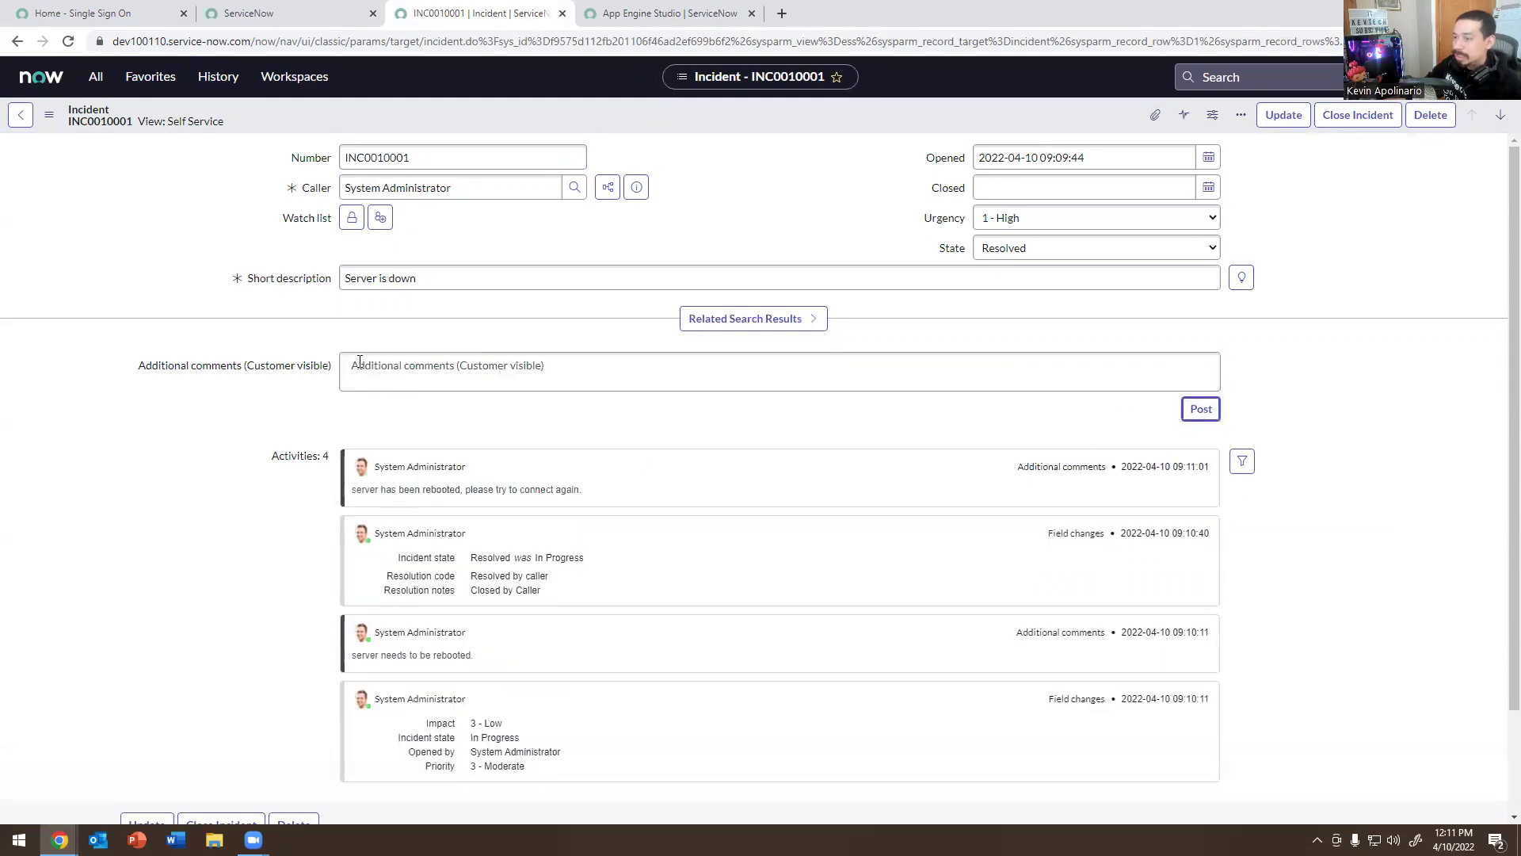
left_click(262, 13)
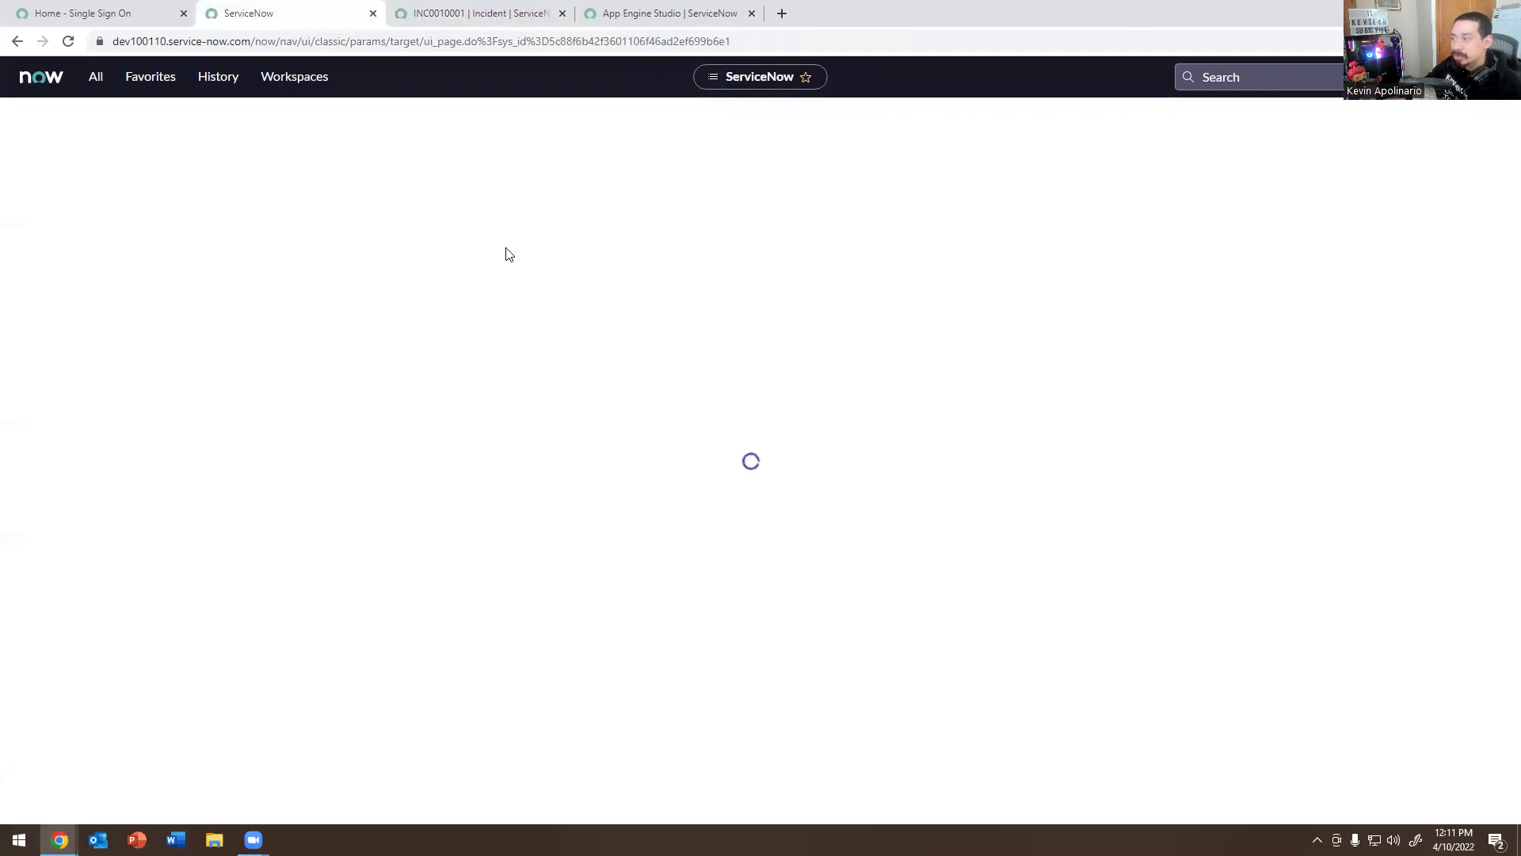
Close the extra tab, then open Workspaces > CMDB Workspace from the ServiceNow landing page.
left_click(374, 14)
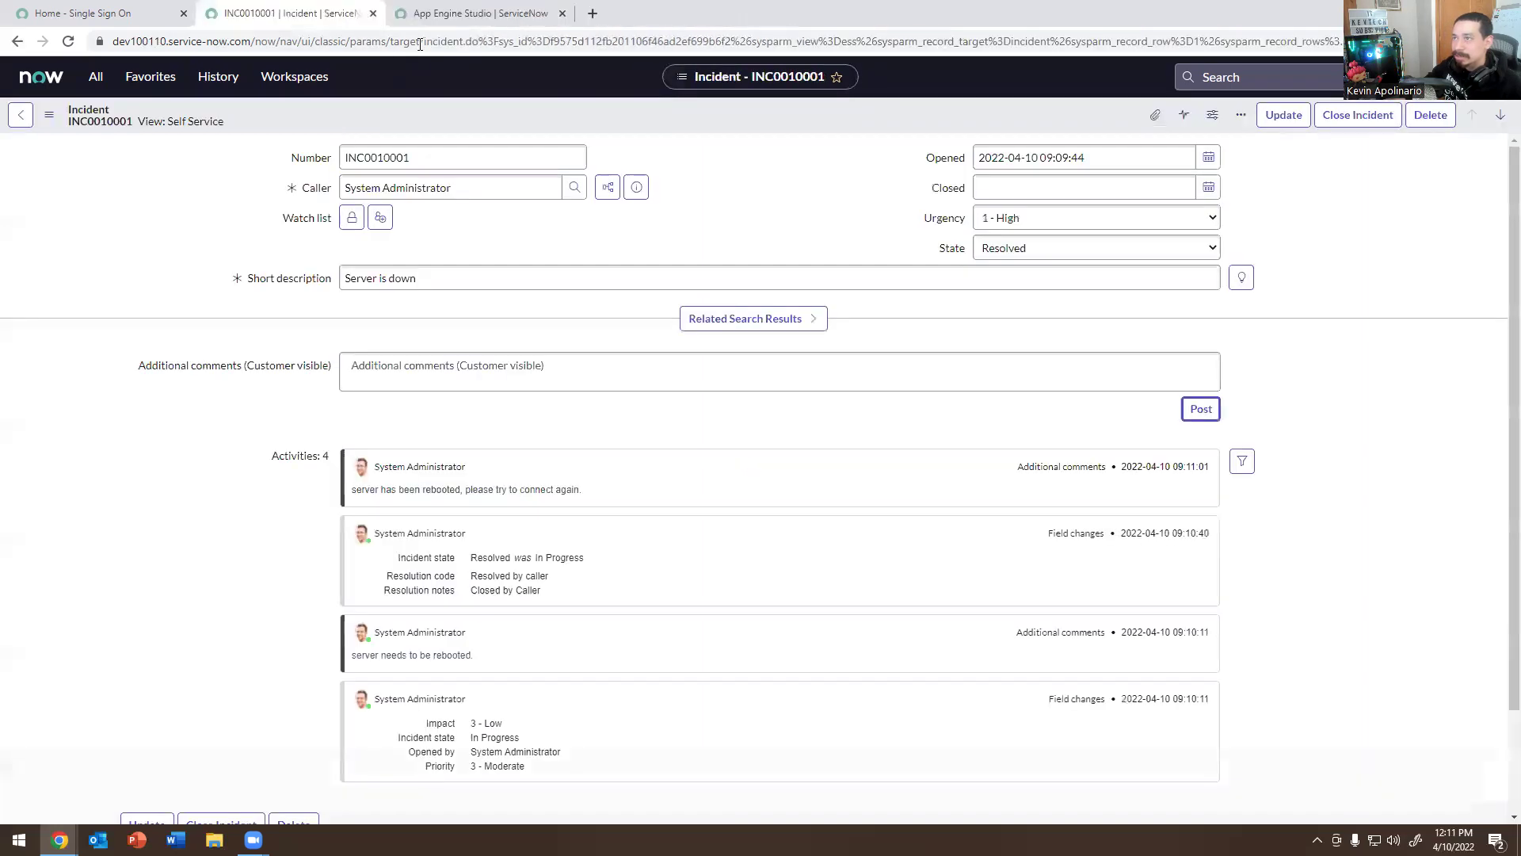
left_click(443, 14)
left_click(280, 13)
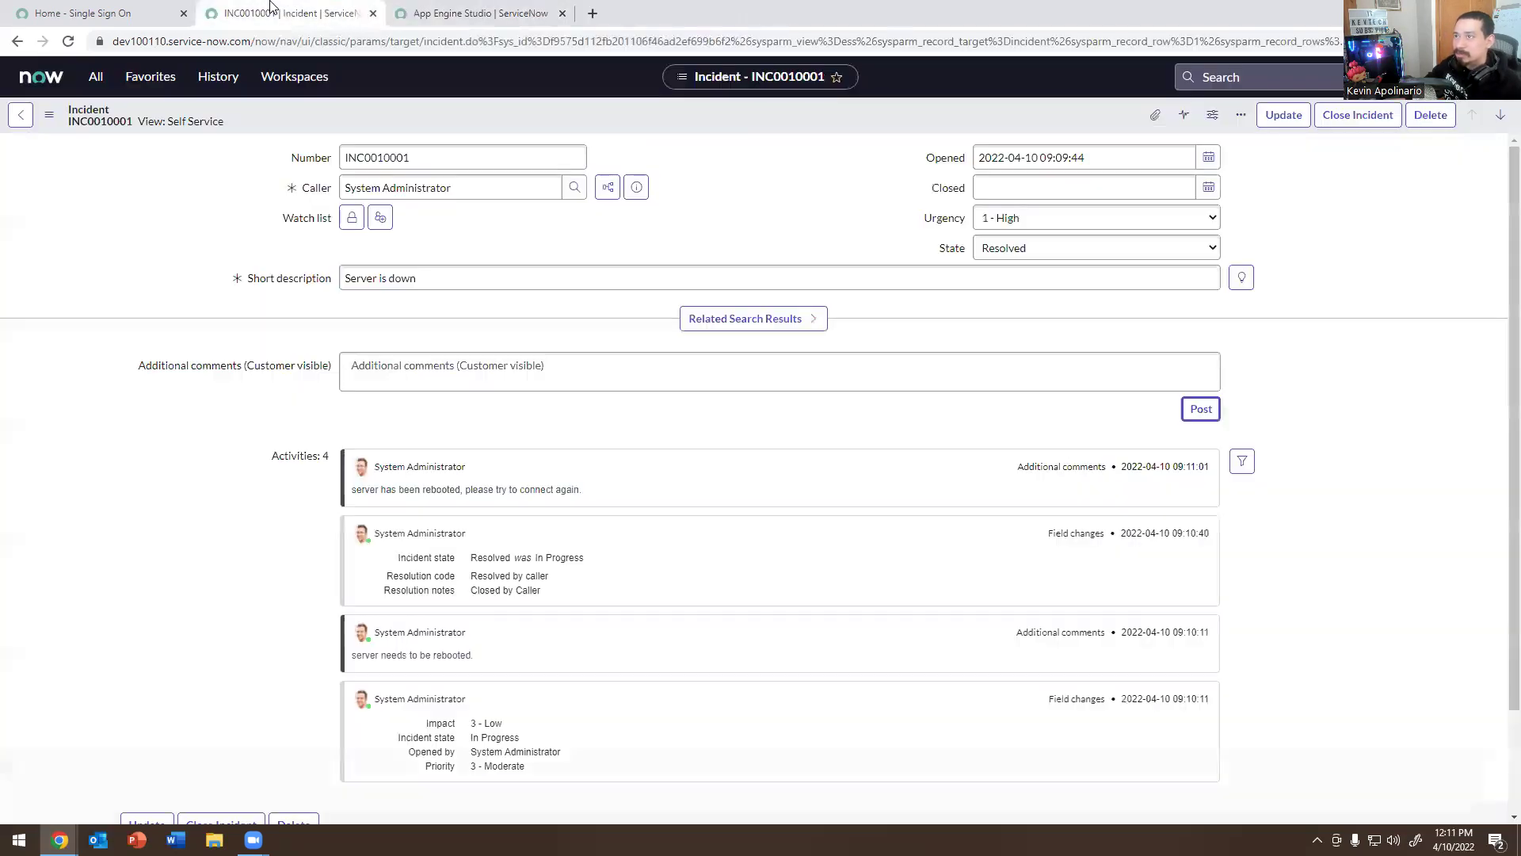
left_click(100, 13)
left_click(286, 14)
left_click(41, 80)
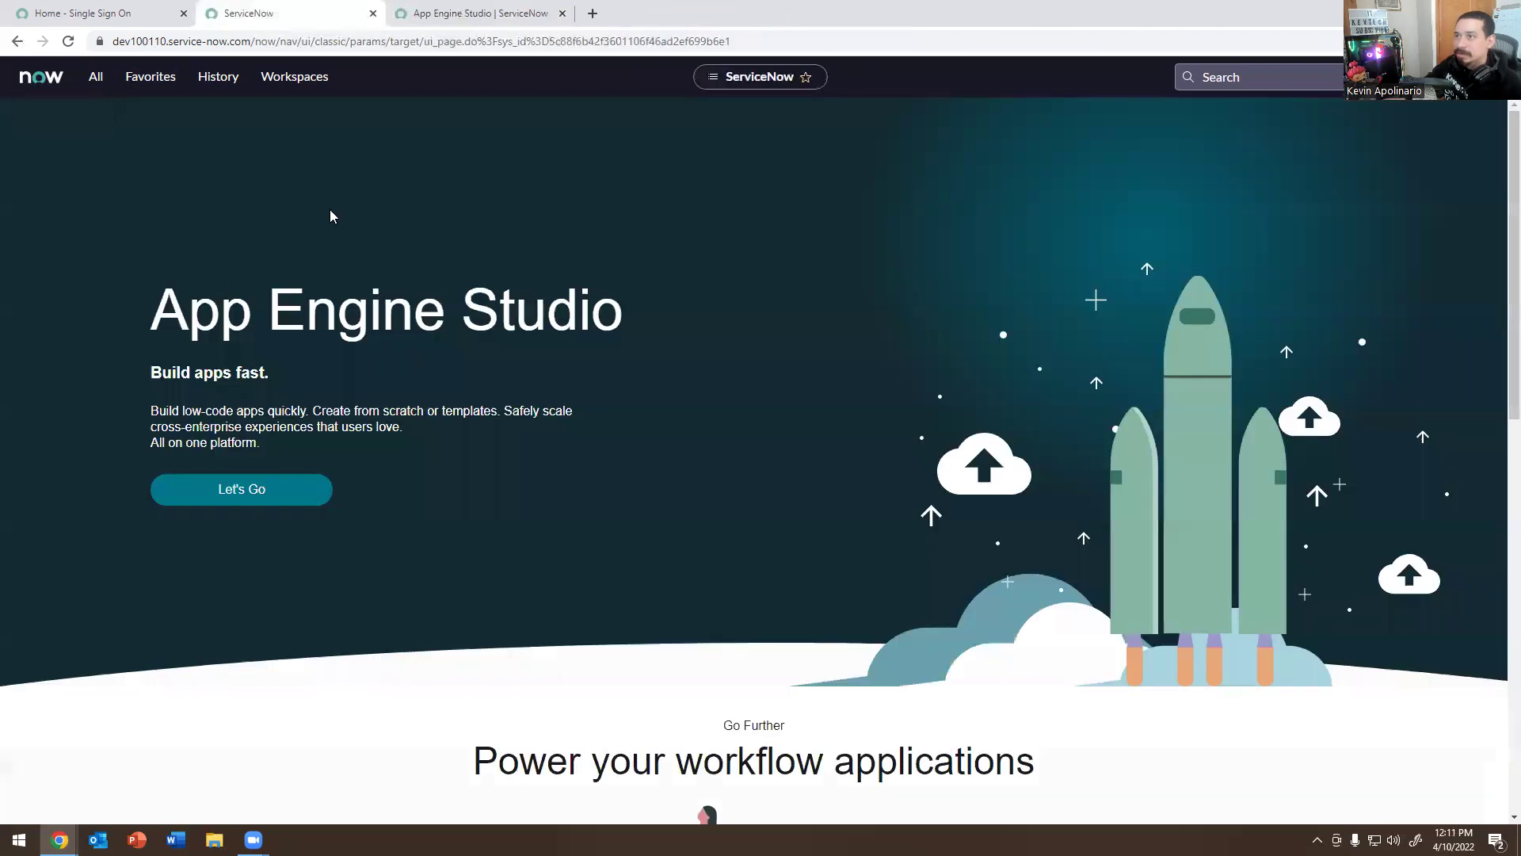
left_click(294, 77)
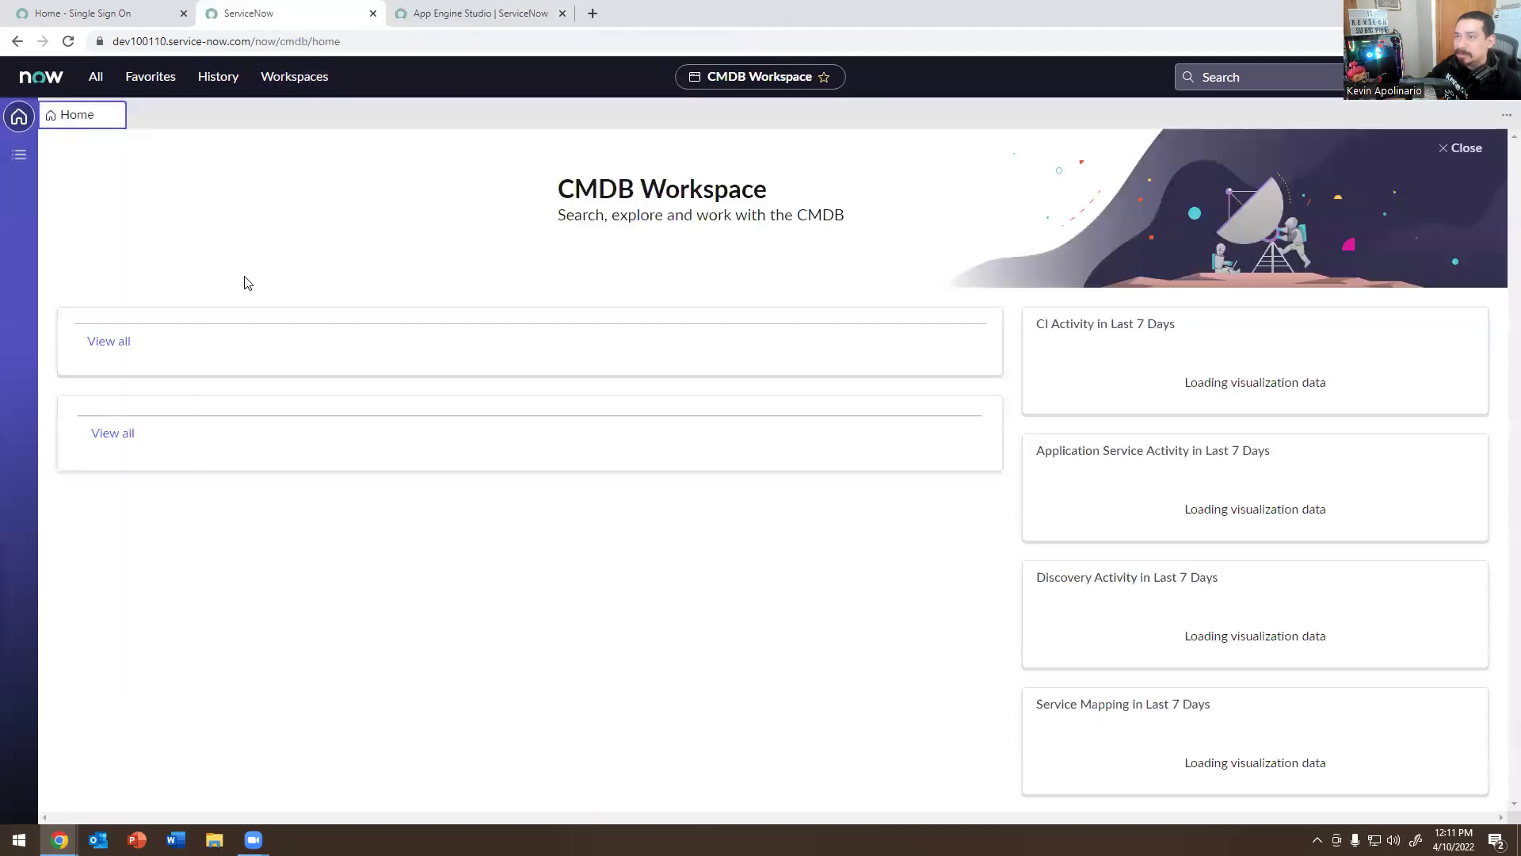
scroll(361, 436, "down", 3)
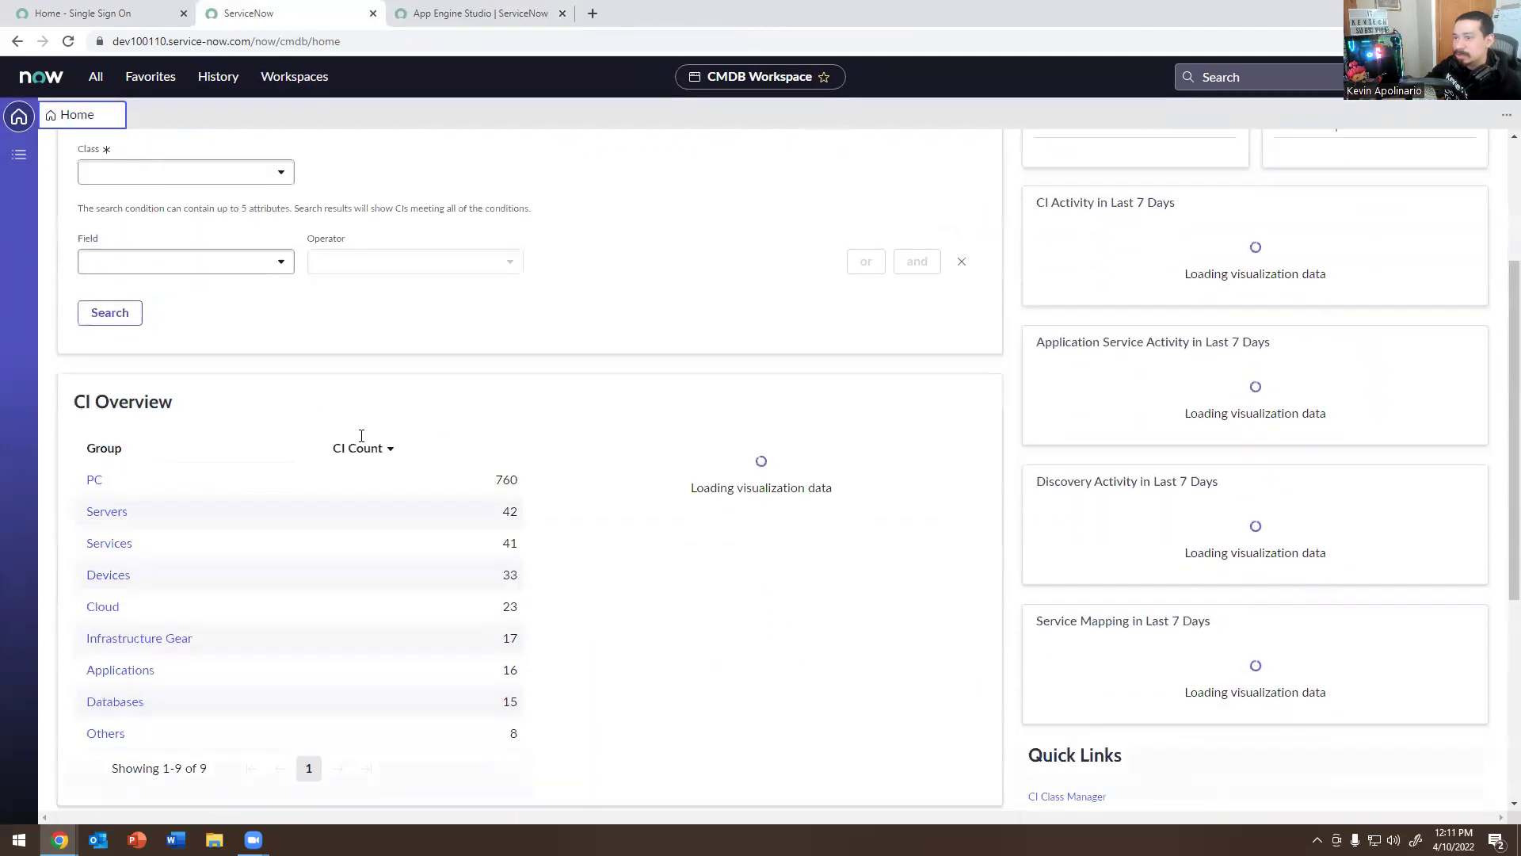
scroll(359, 436, "down", 3)
scroll(361, 436, "up", 3)
scroll(360, 437, "up", 3)
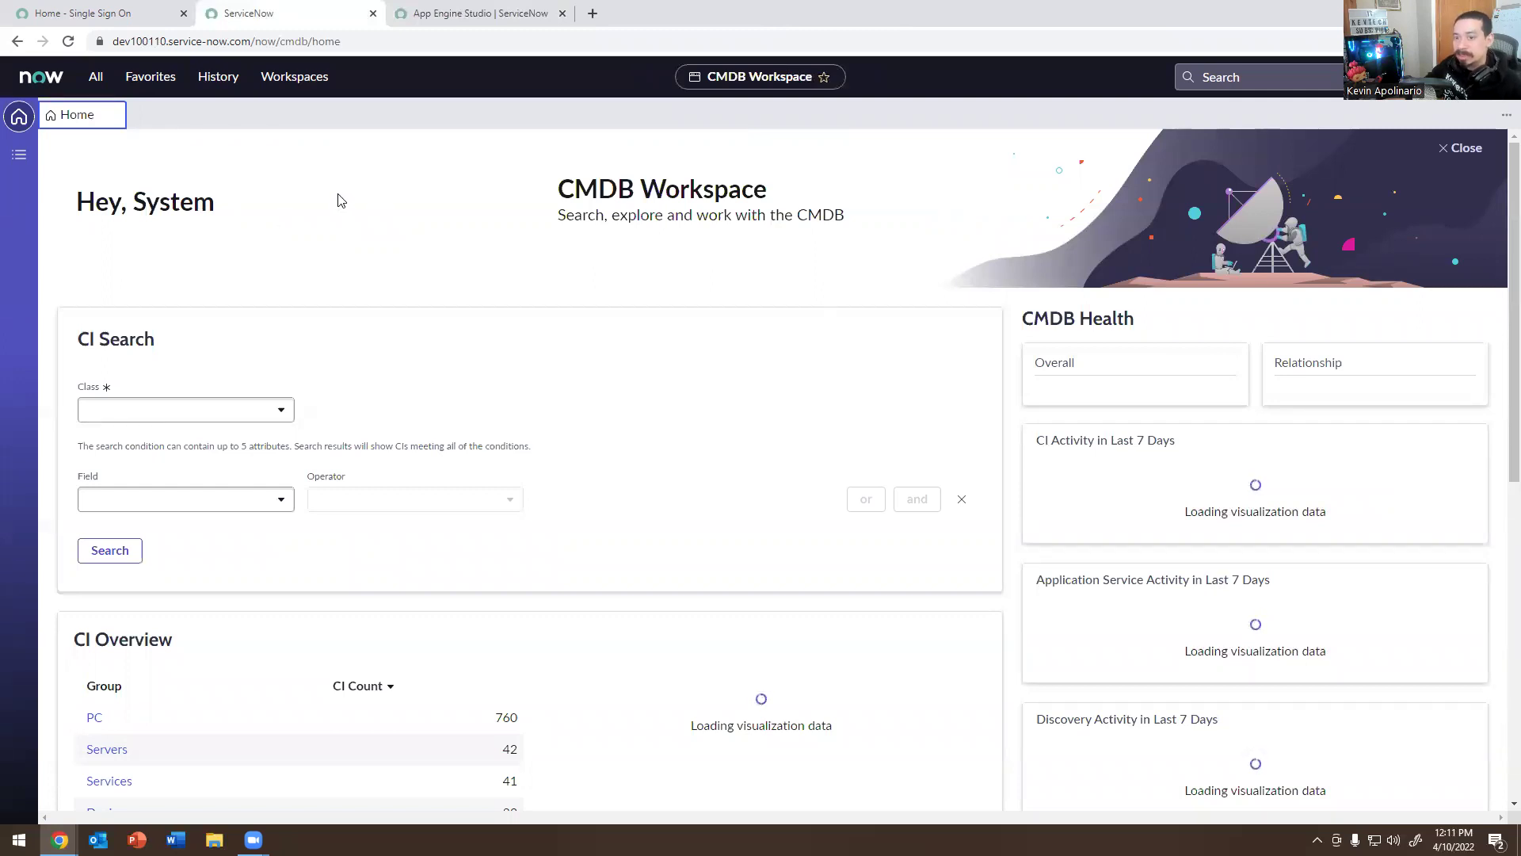
In App Engine Studio, dismiss both template error banners, visit My Apps, then return Home.
left_click(472, 14)
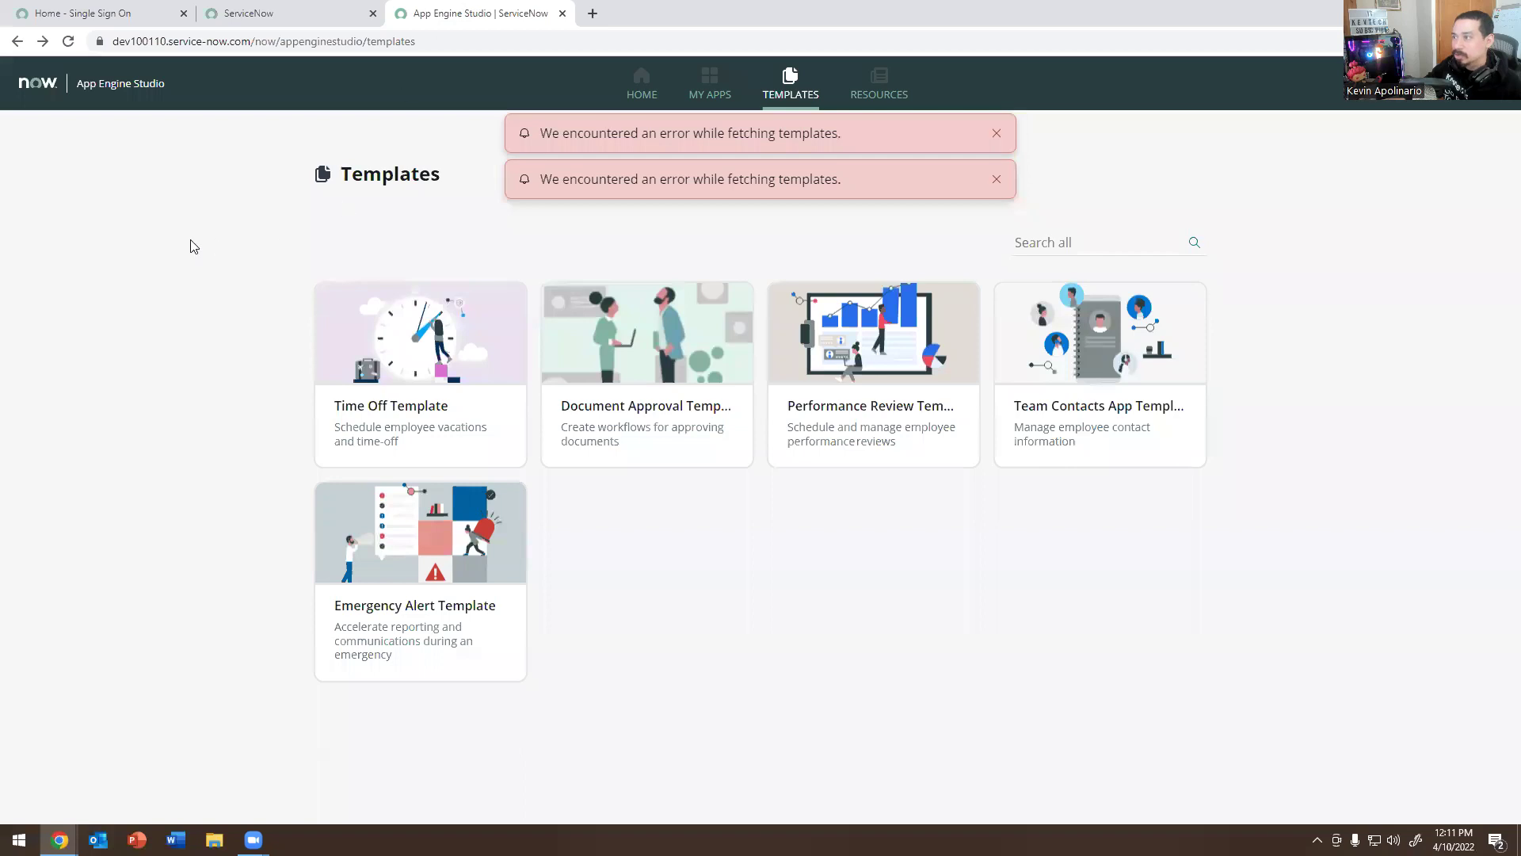
left_click(999, 136)
left_click(1004, 141)
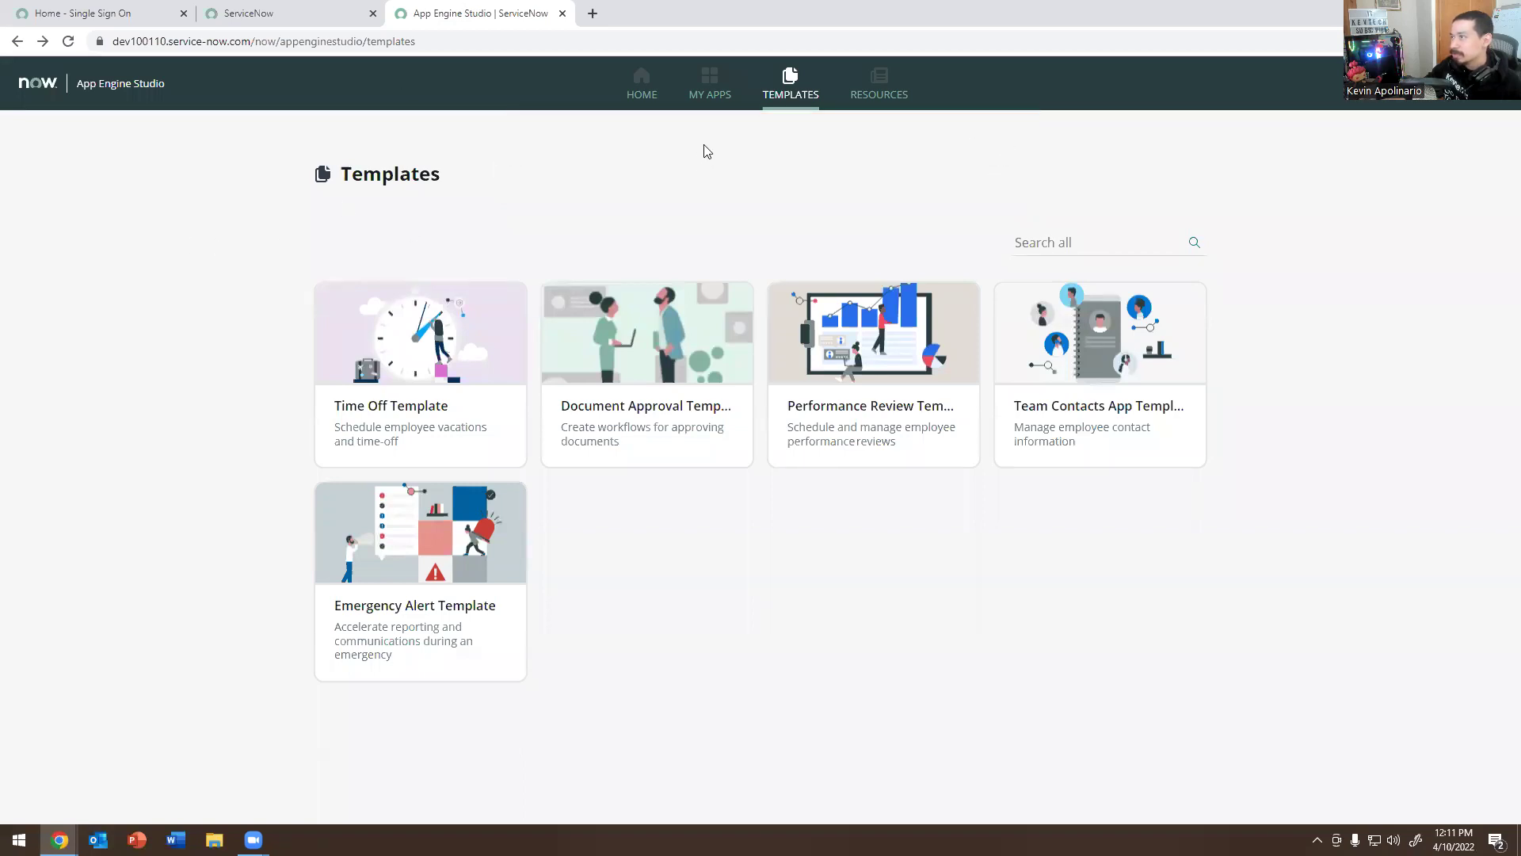
left_click(710, 86)
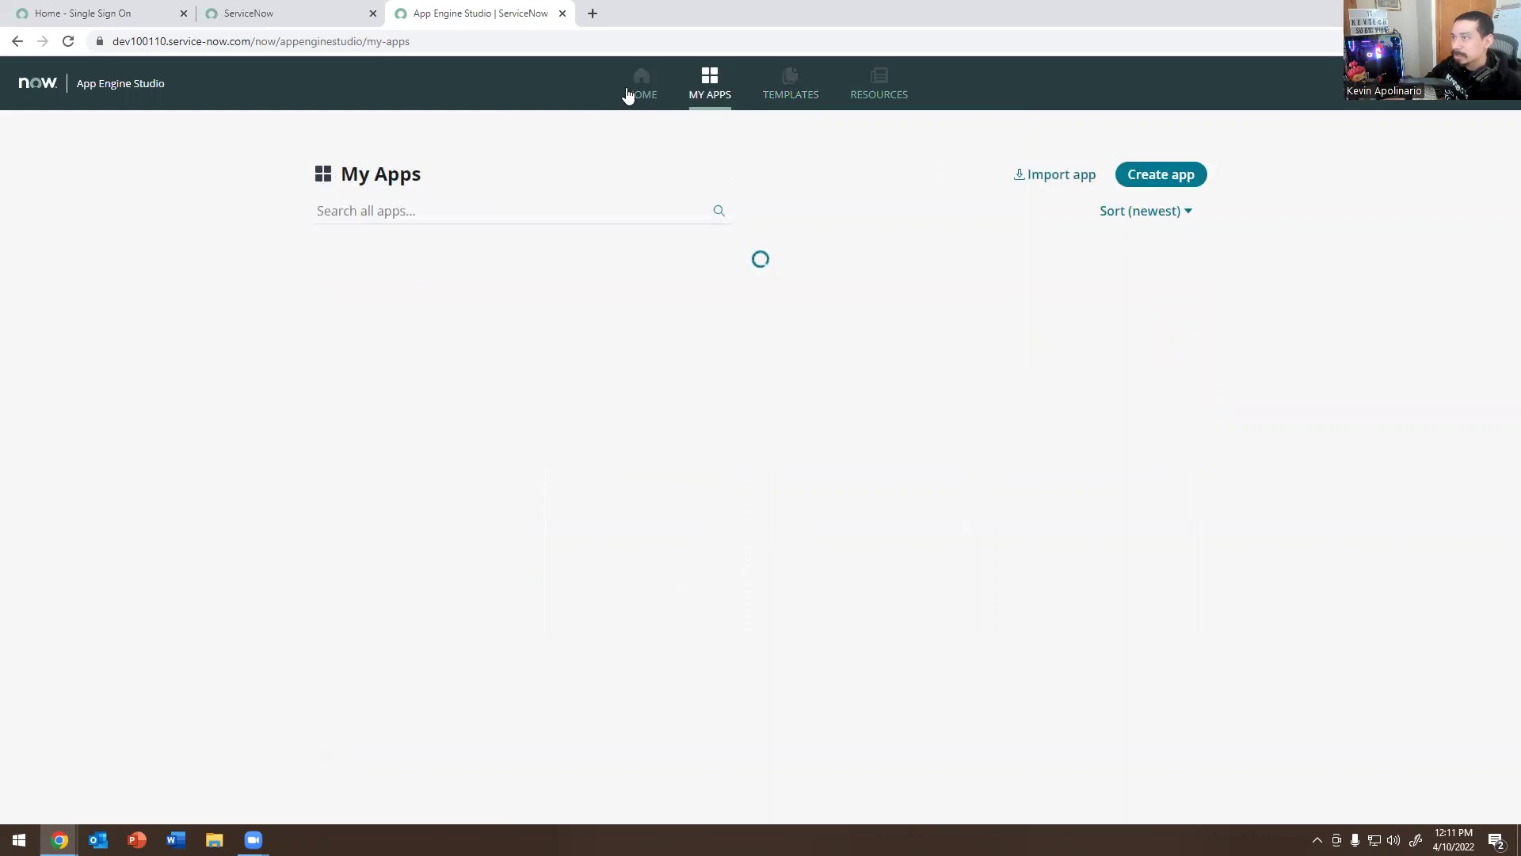
left_click(635, 85)
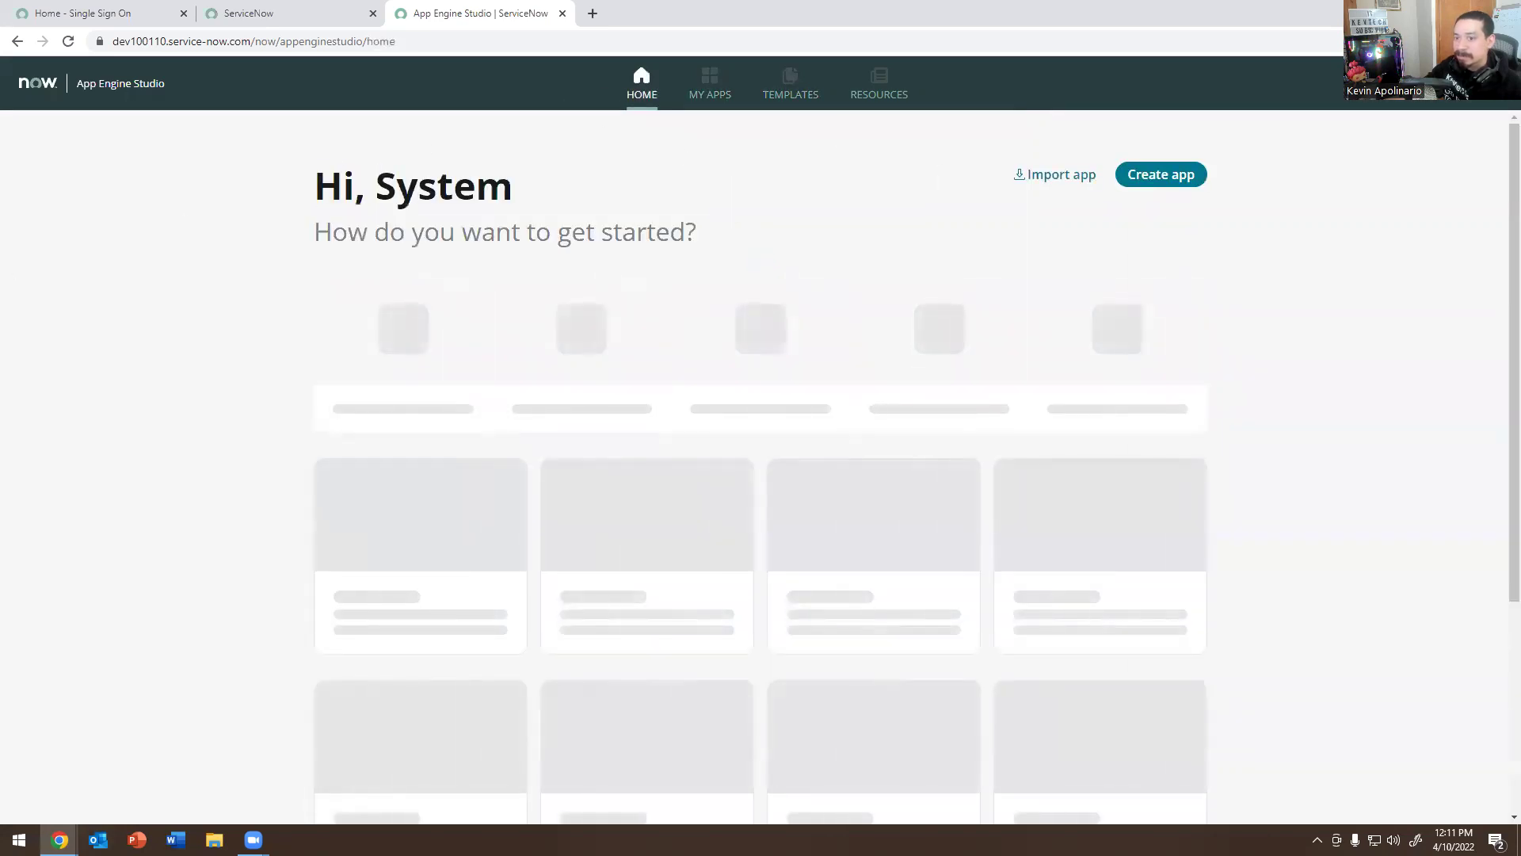